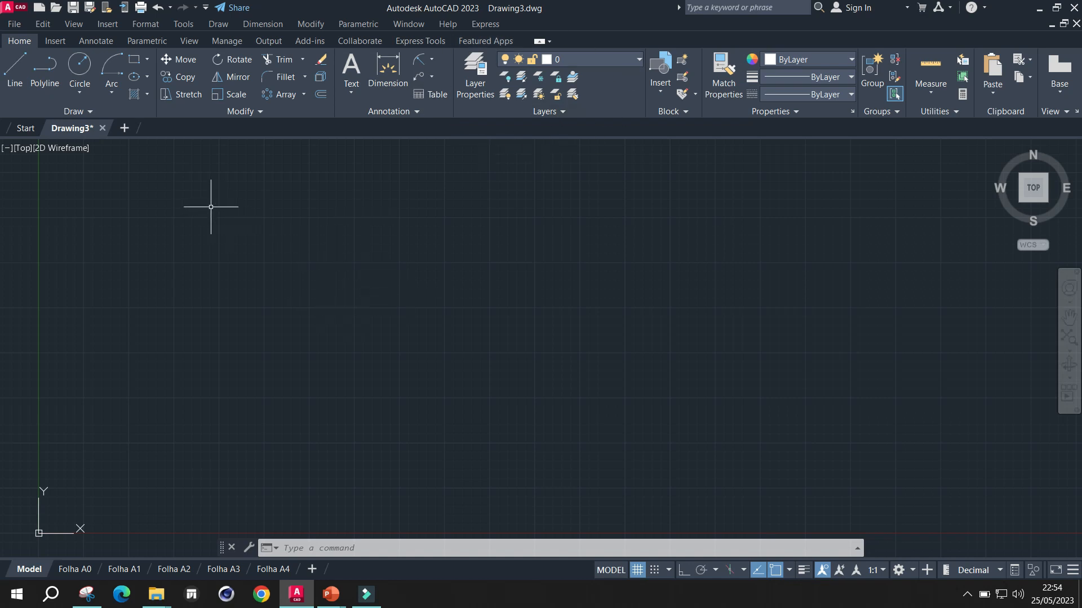
# Draw a rectangle about 180 wide and 219 high in the middle of the drawing area
pyautogui.click(145, 62)
pyautogui.click(153, 83)
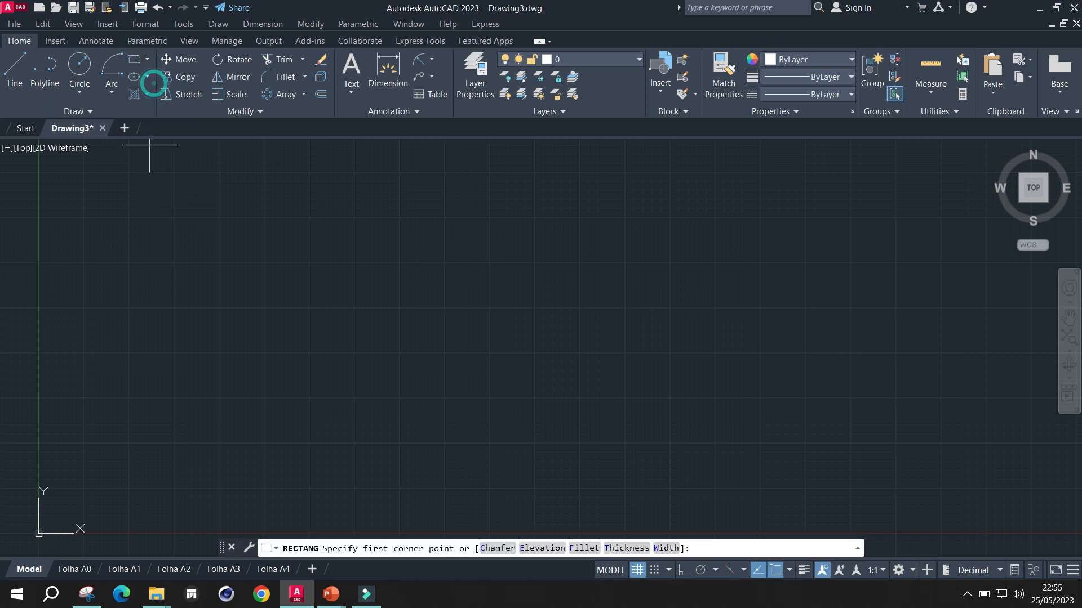
pyautogui.click(350, 229)
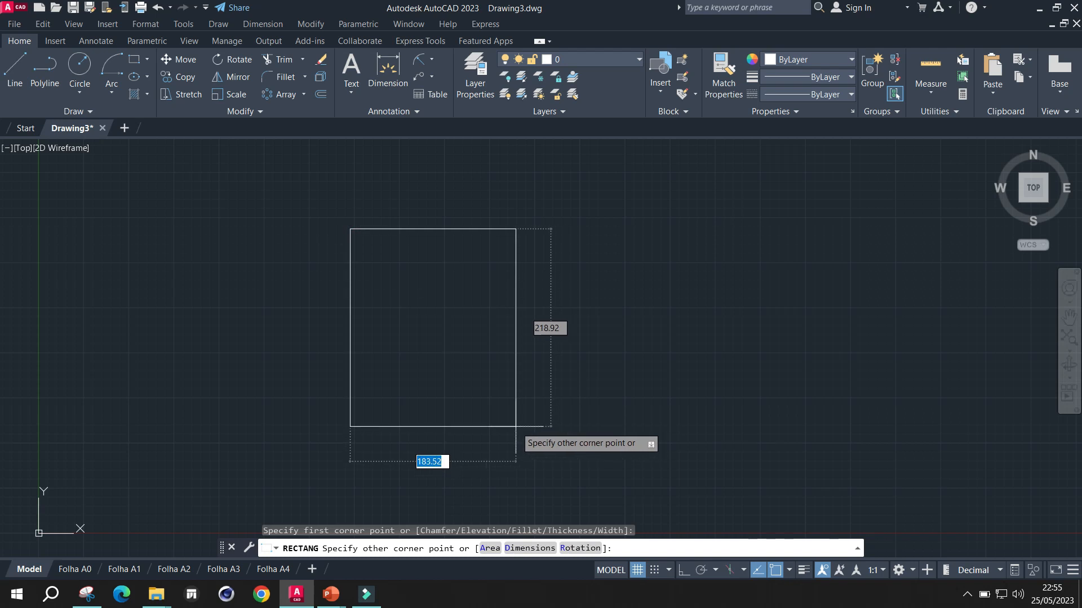
pyautogui.click(512, 427)
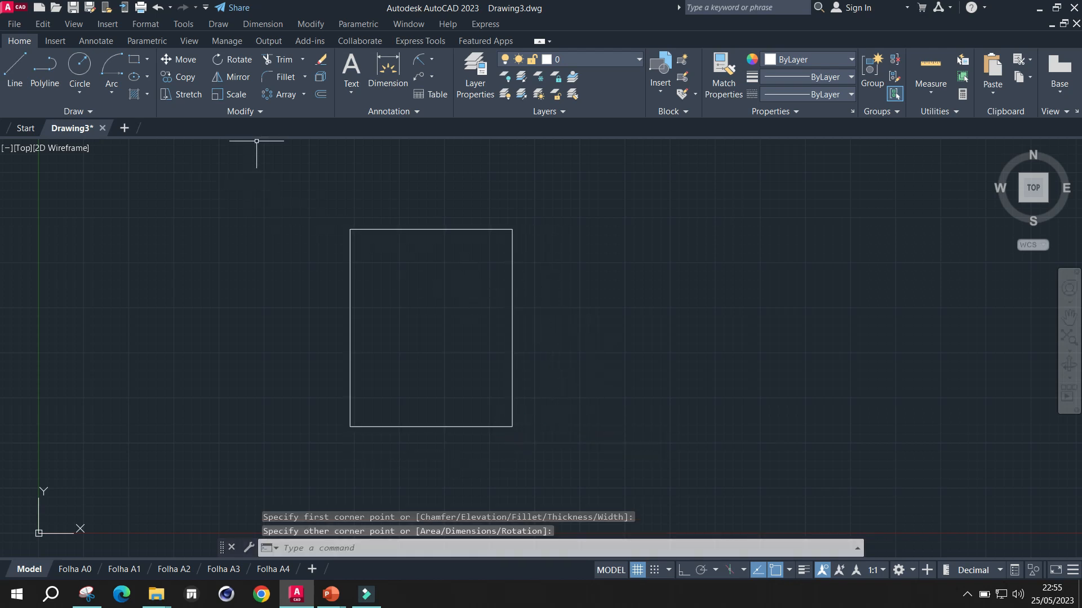
# Offset the rectangle inward by about 14, picking the distance from the midpoint of its top edge, to form the walls
pyautogui.click(321, 94)
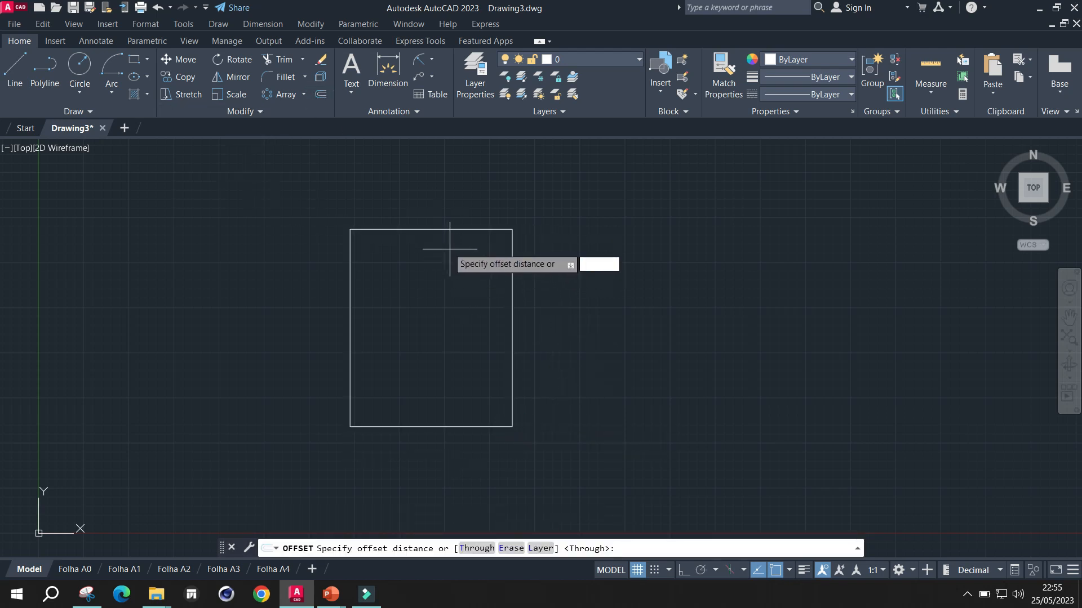
pyautogui.click(431, 229)
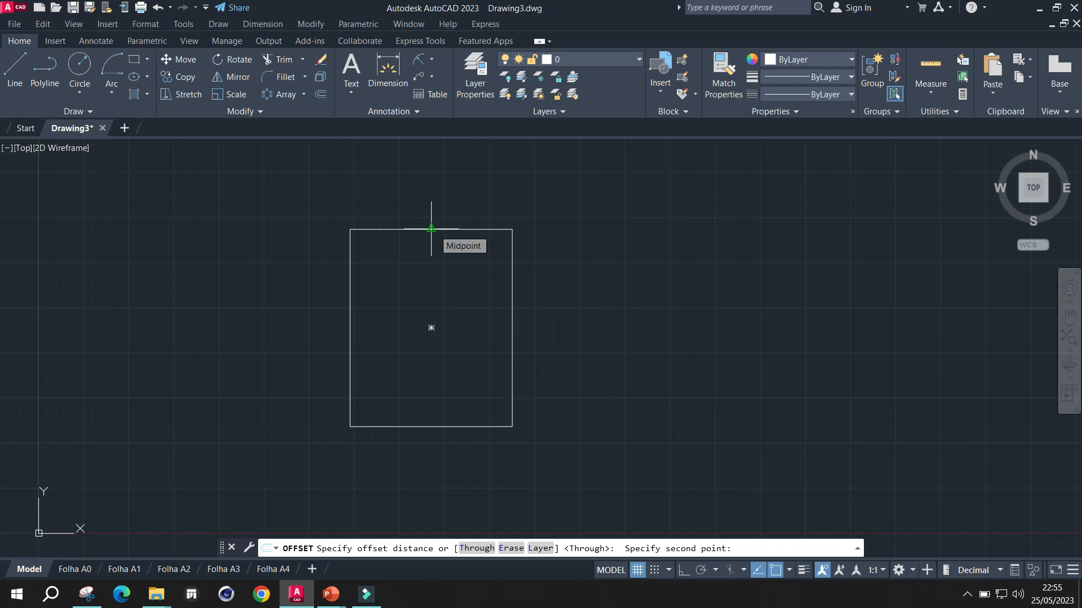
pyautogui.write('0.10')
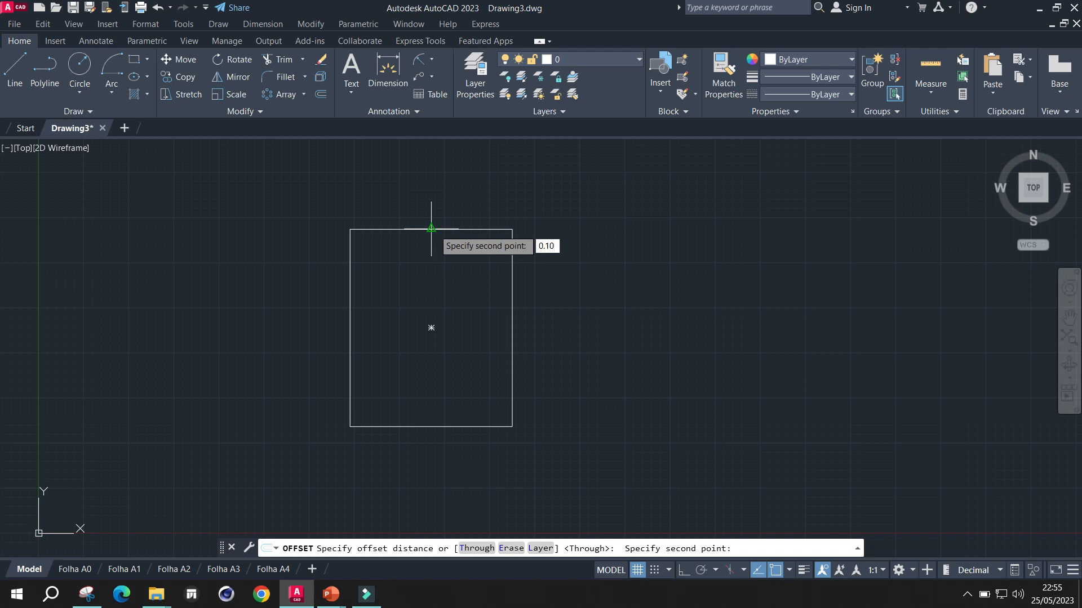
pyautogui.press('Return')
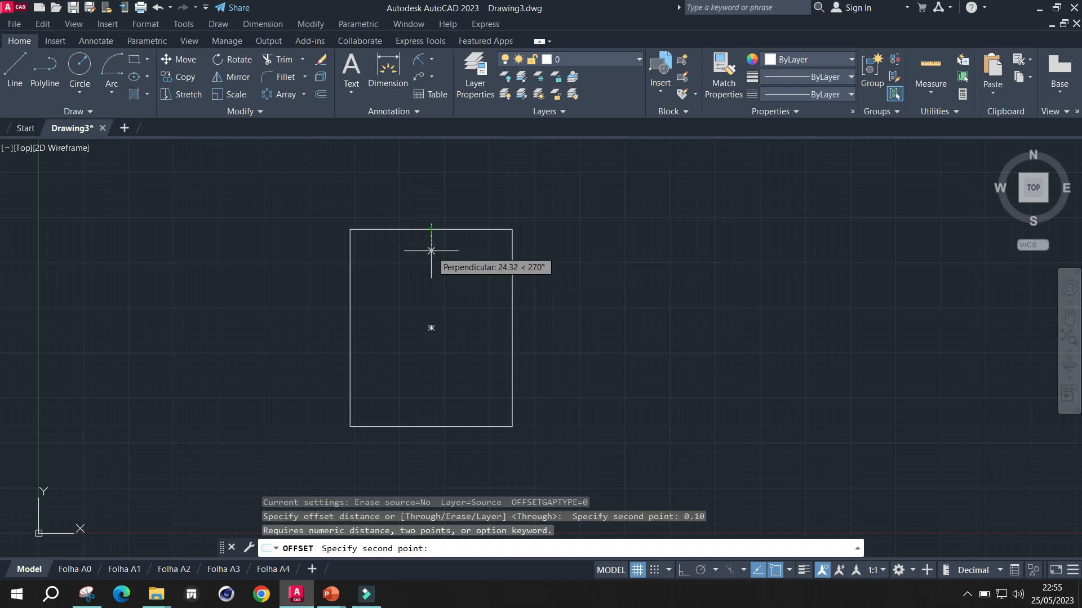
pyautogui.click(431, 246)
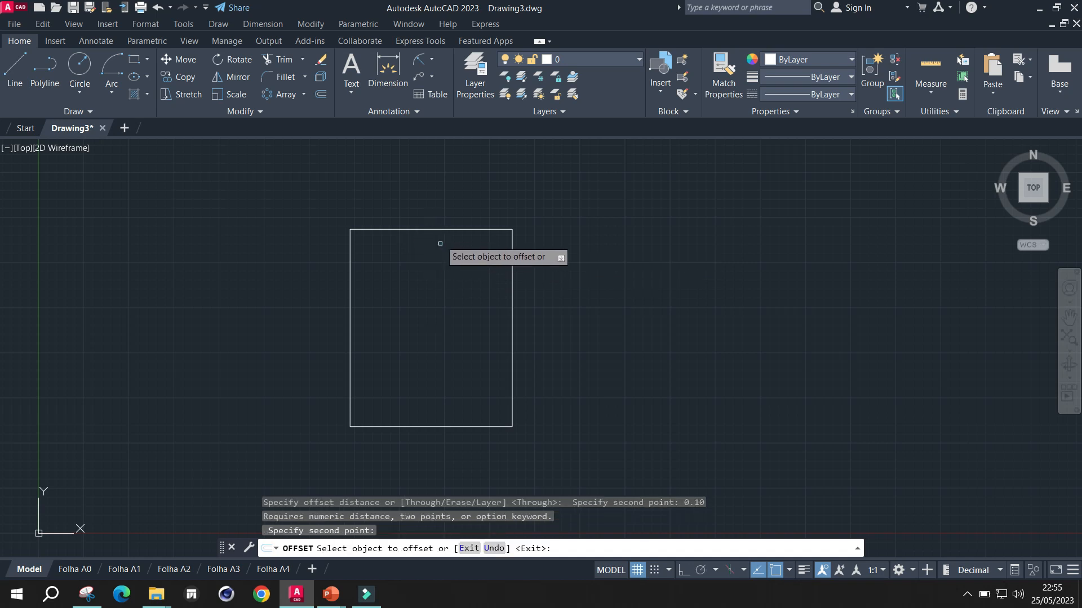
pyautogui.click(440, 230)
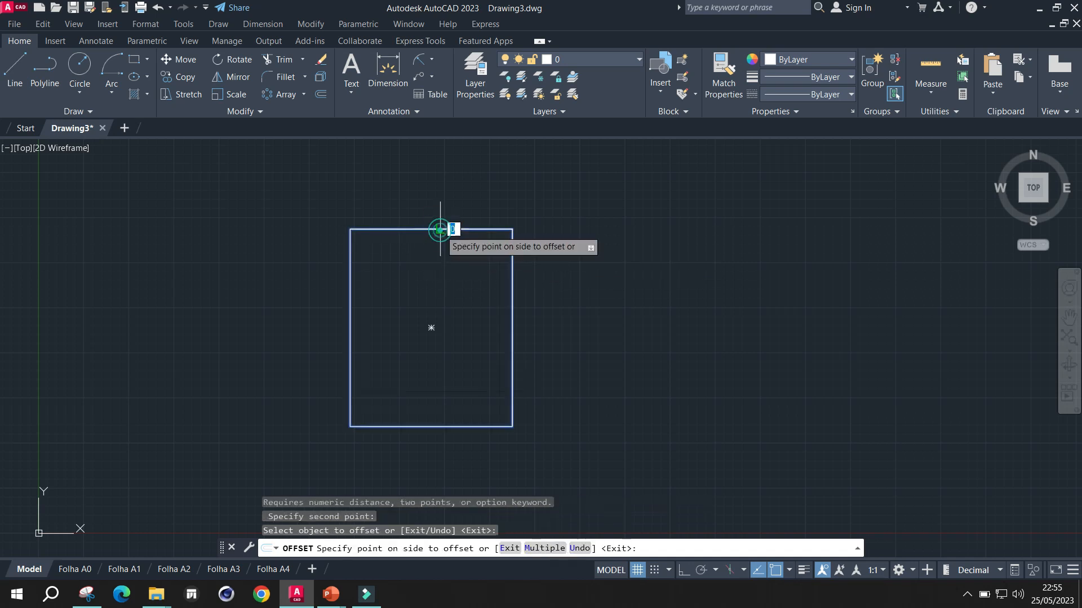
pyautogui.click(435, 268)
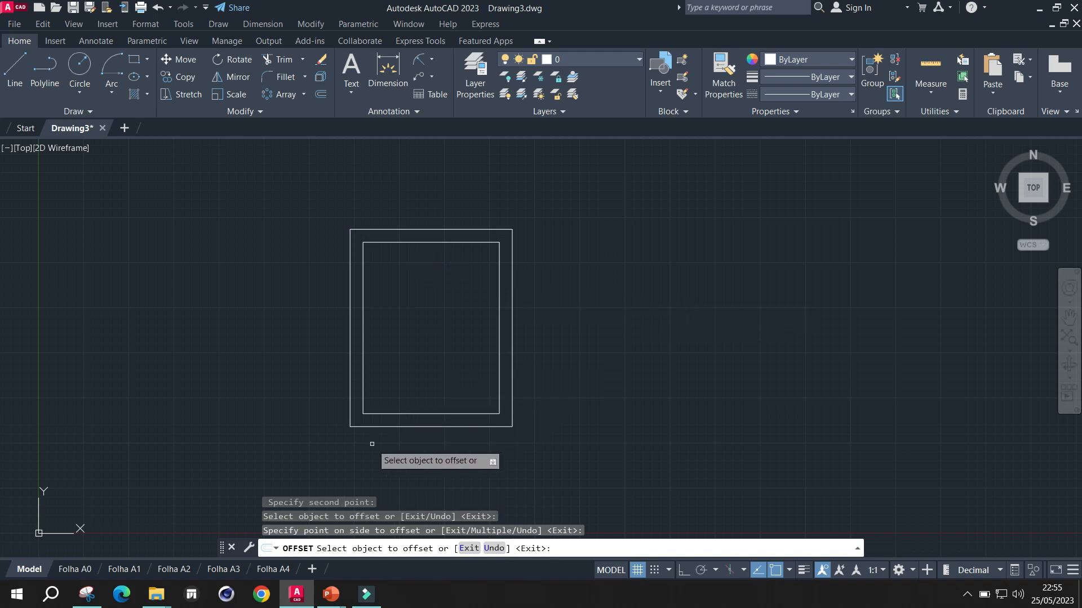
# Draw a short horizontal line across the right wall, below its mid-height, as the upper edge of an opening
pyautogui.moveTo(371, 444); pyautogui.dragTo(362, 470, button='middle')
pyautogui.scroll(2, 350, 403)
pyautogui.scroll(-2, 357, 408)
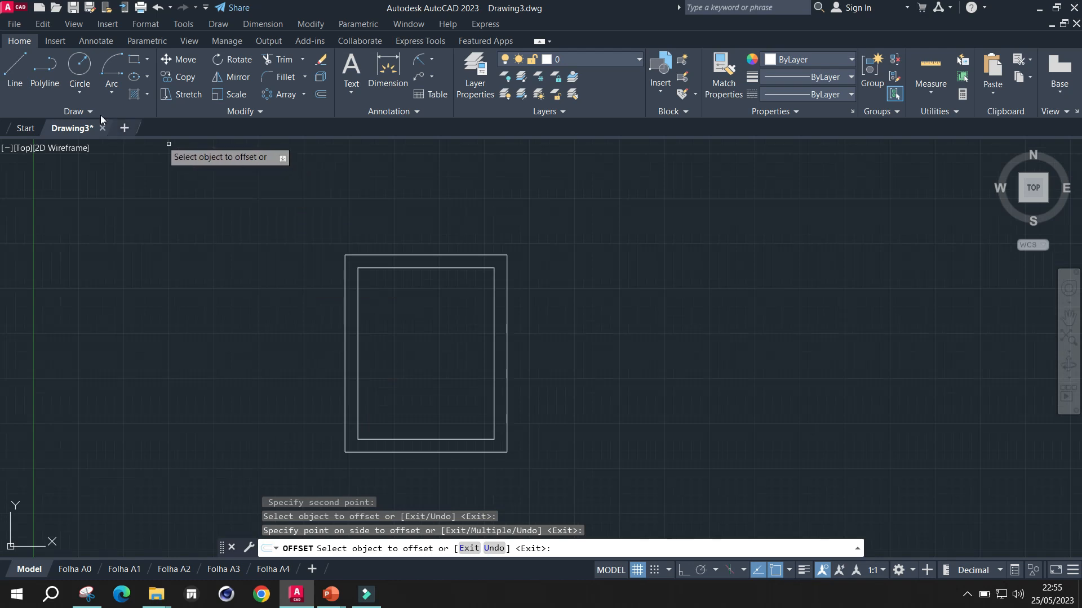
pyautogui.click(14, 71)
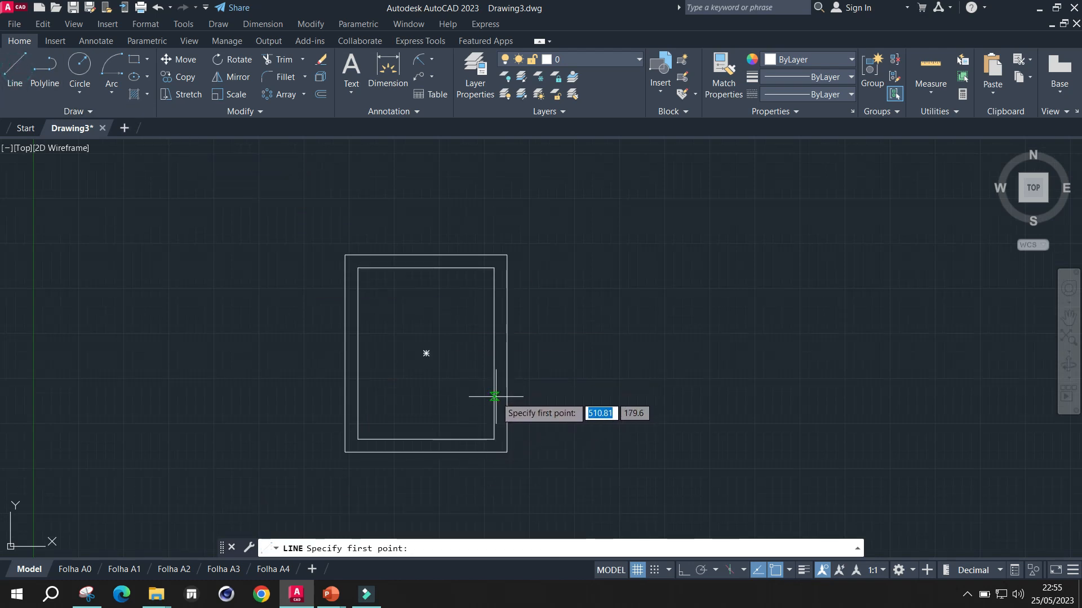
pyautogui.click(494, 397)
pyautogui.click(507, 396)
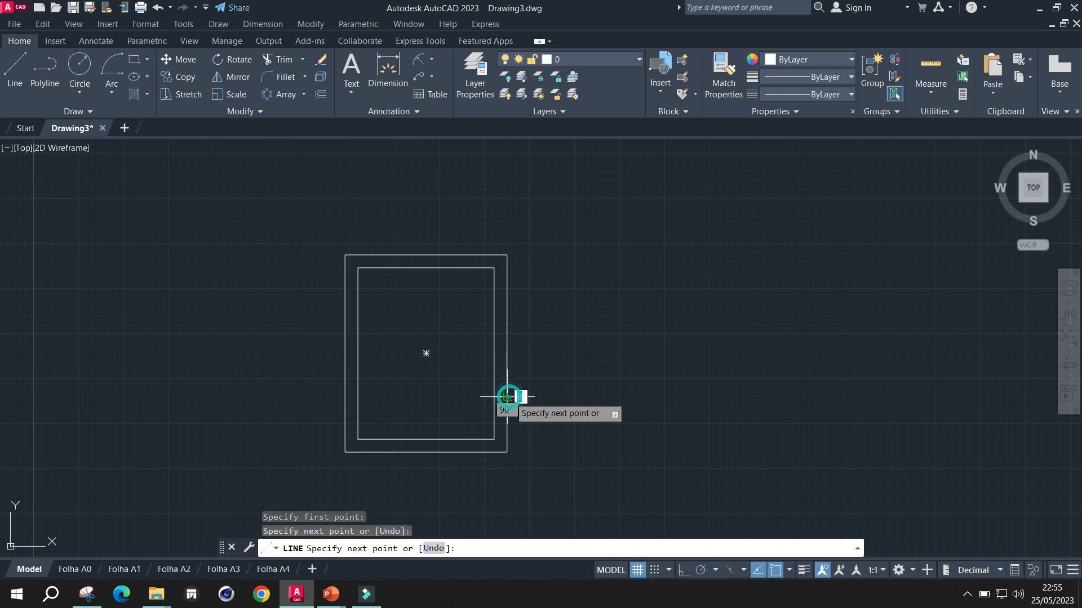
pyautogui.press('Escape')
# Draw a second short horizontal line across the right wall, just above the inner bottom corner, as the opening's lower edge
pyautogui.scroll(-2, 507, 442)
pyautogui.scroll(4, 506, 443)
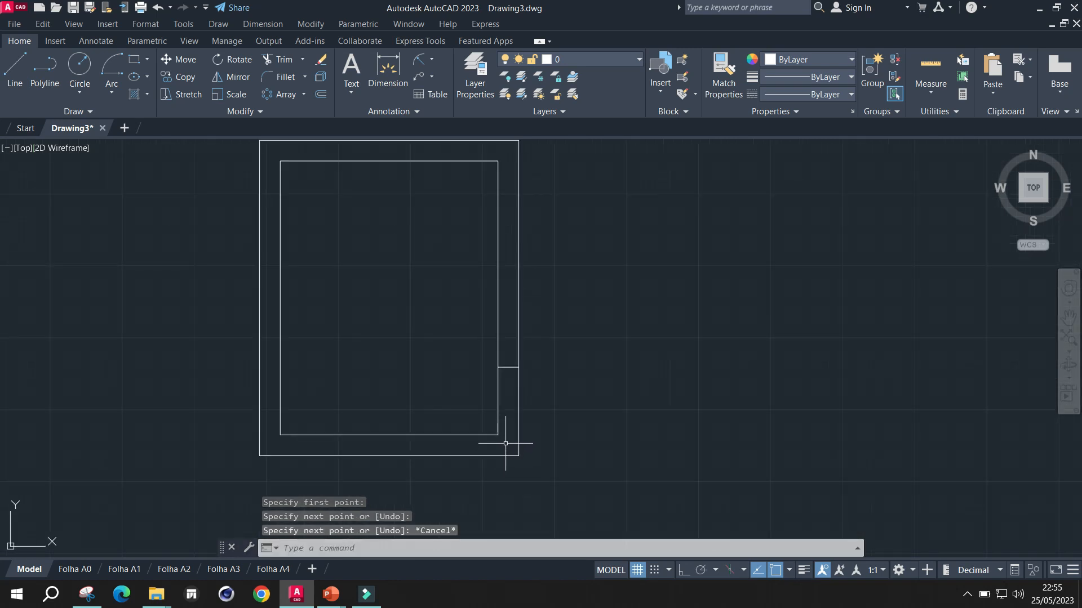
pyautogui.click(15, 68)
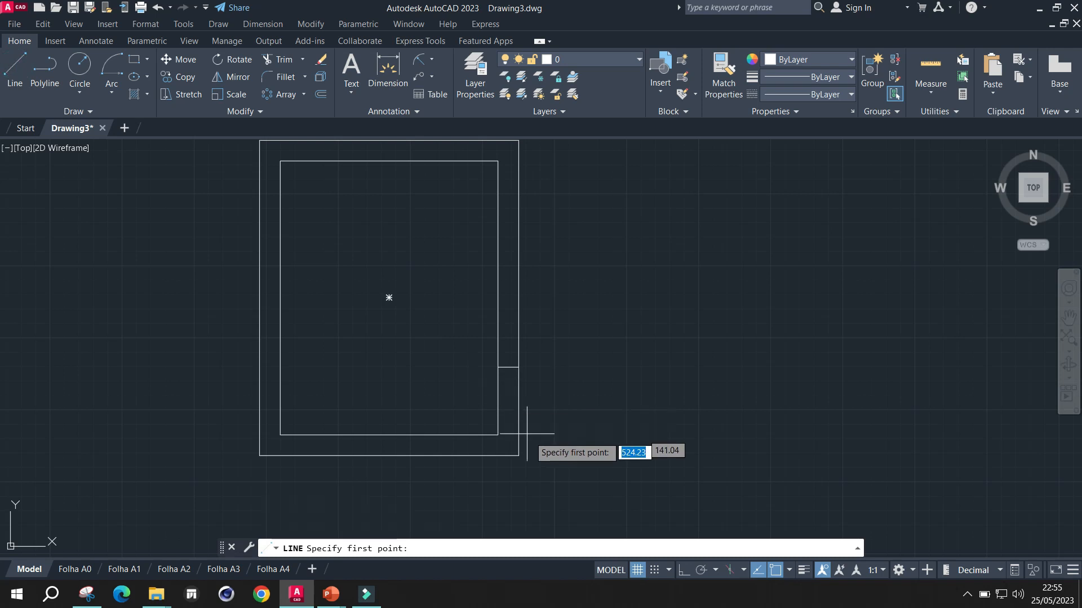
pyautogui.click(498, 417)
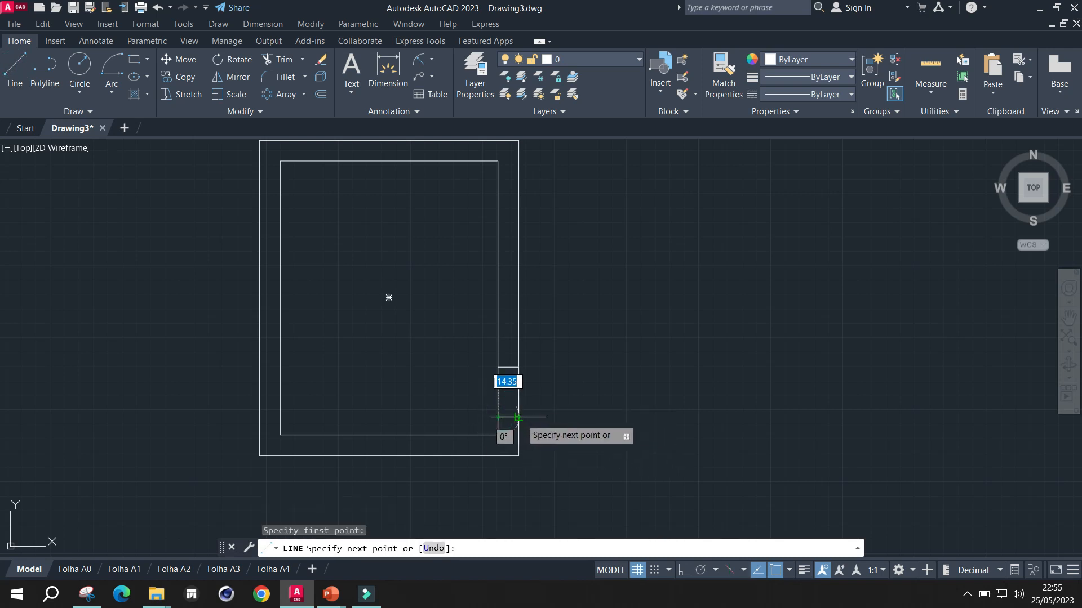
pyautogui.click(519, 418)
pyautogui.press('Escape')
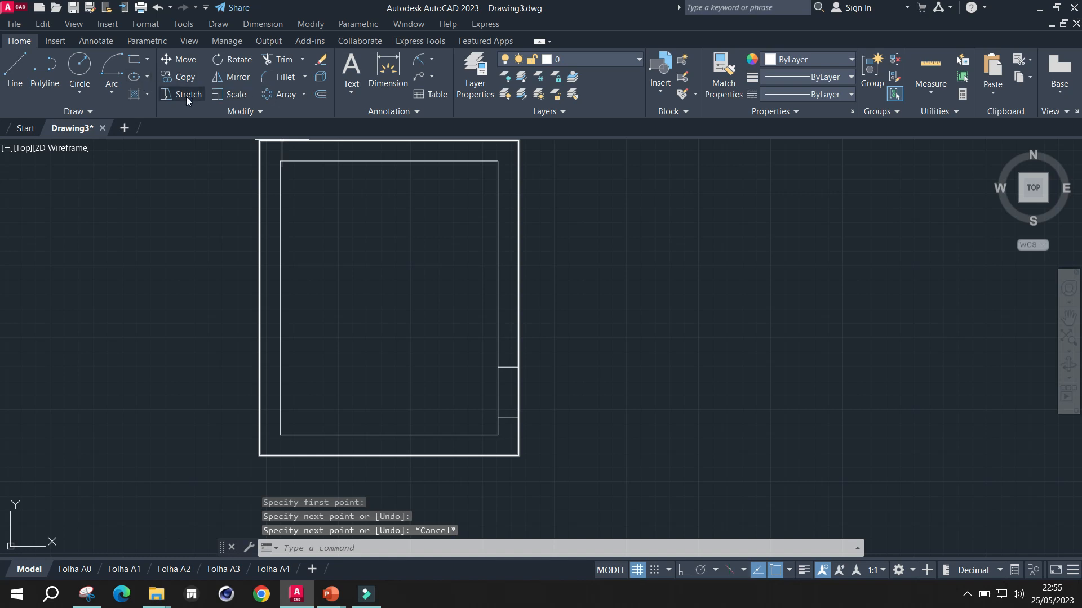
# Trim the inner and outer wall edges between the two short lines to open the right wall
pyautogui.click(275, 60)
pyautogui.click(517, 398)
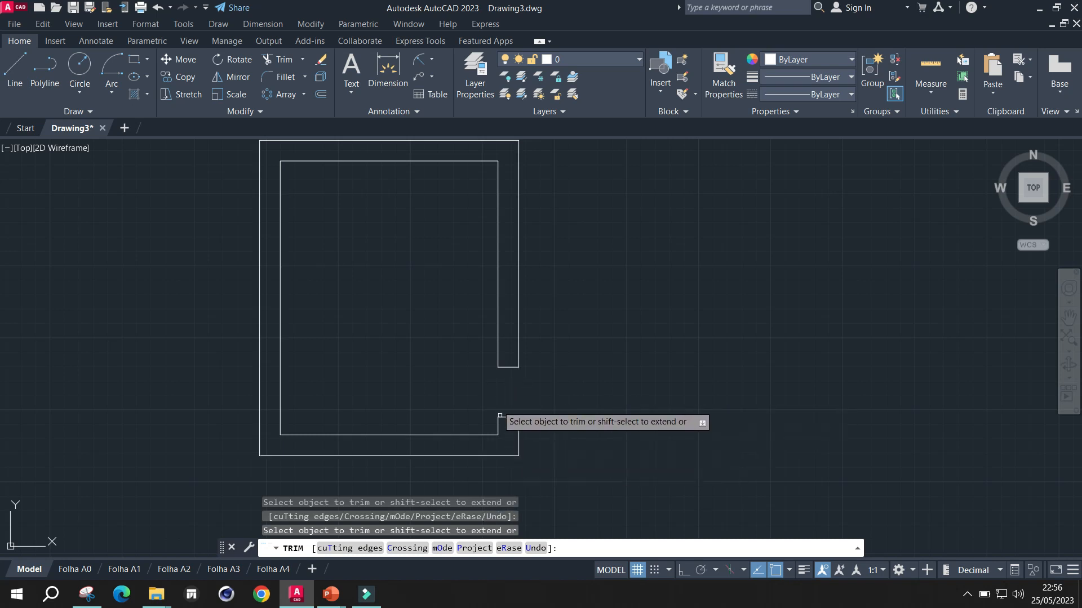
pyautogui.scroll(2, 515, 437)
pyautogui.scroll(-4, 491, 372)
pyautogui.scroll(-3, 499, 318)
pyautogui.scroll(3, 457, 279)
pyautogui.scroll(2, 409, 170)
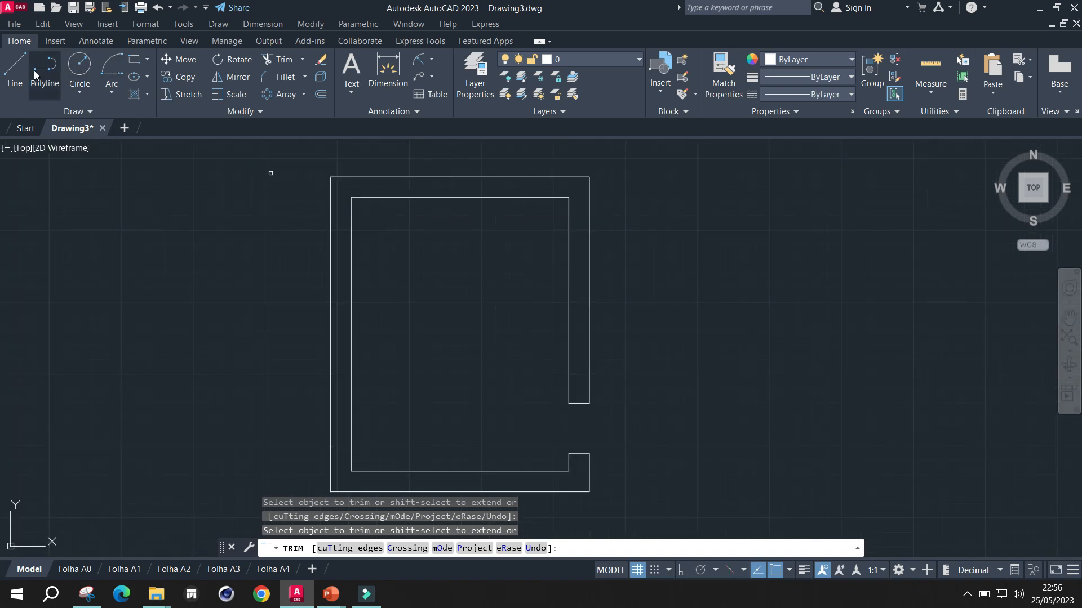
# Draw two short horizontal lines across the left wall, one above and one below its mid-height, to mark a second opening
pyautogui.click(15, 68)
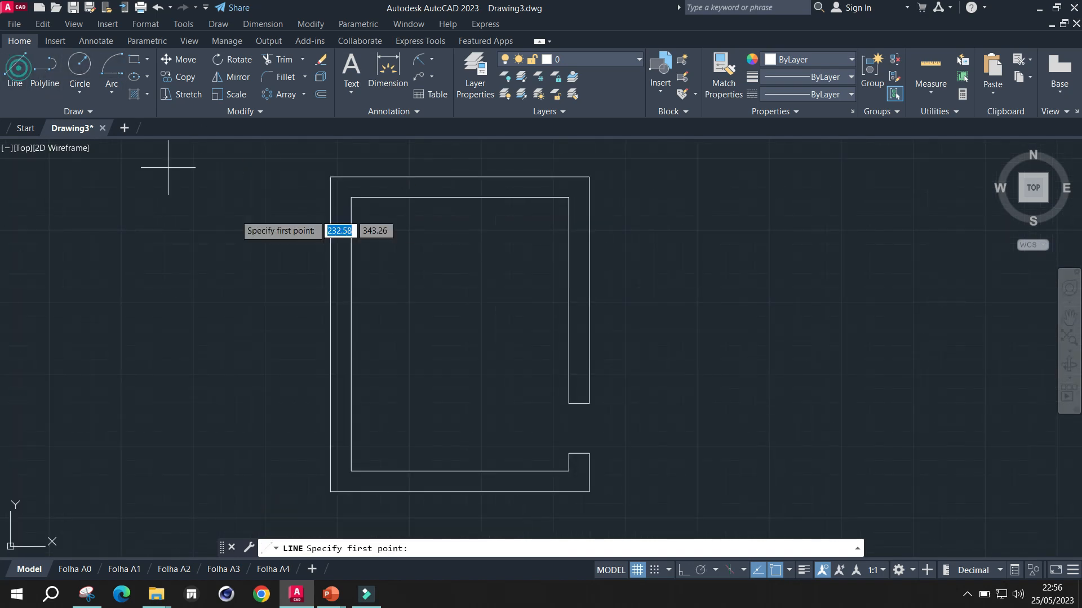
pyautogui.click(331, 275)
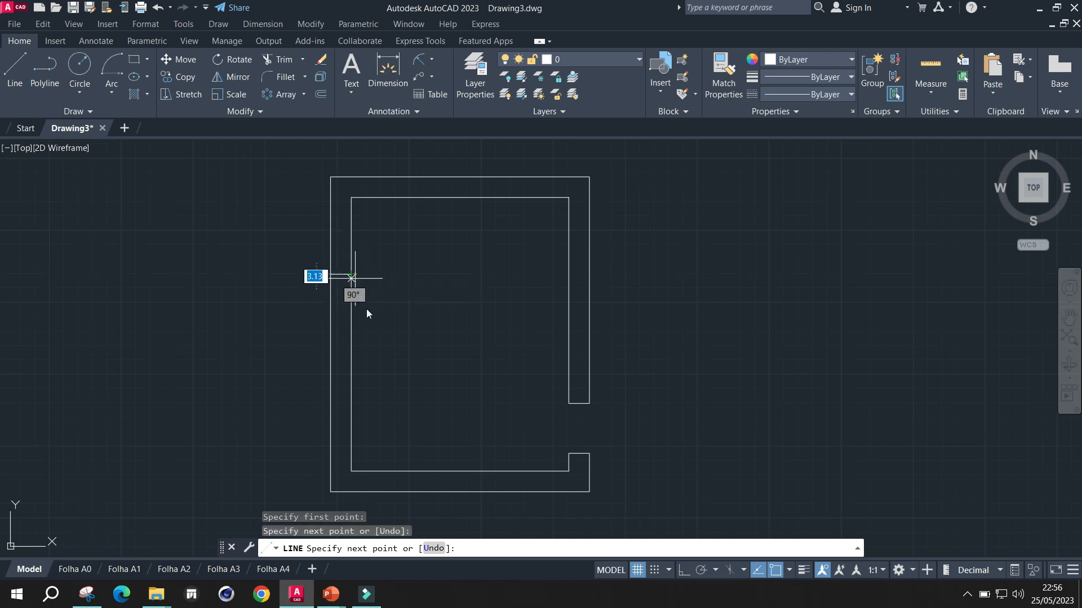
pyautogui.press('Escape')
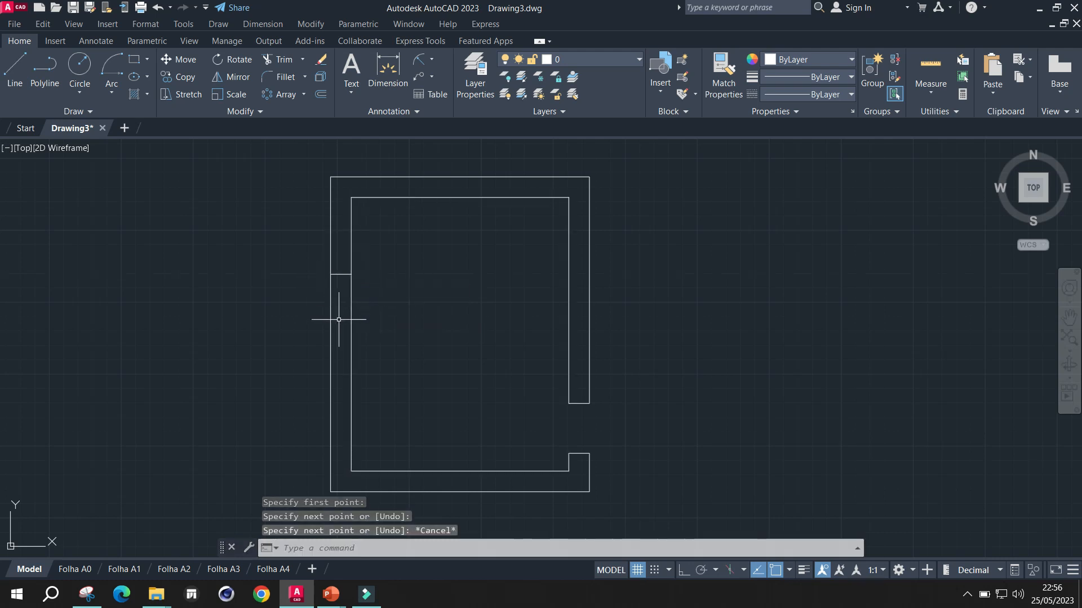
pyautogui.click(16, 68)
pyautogui.click(330, 355)
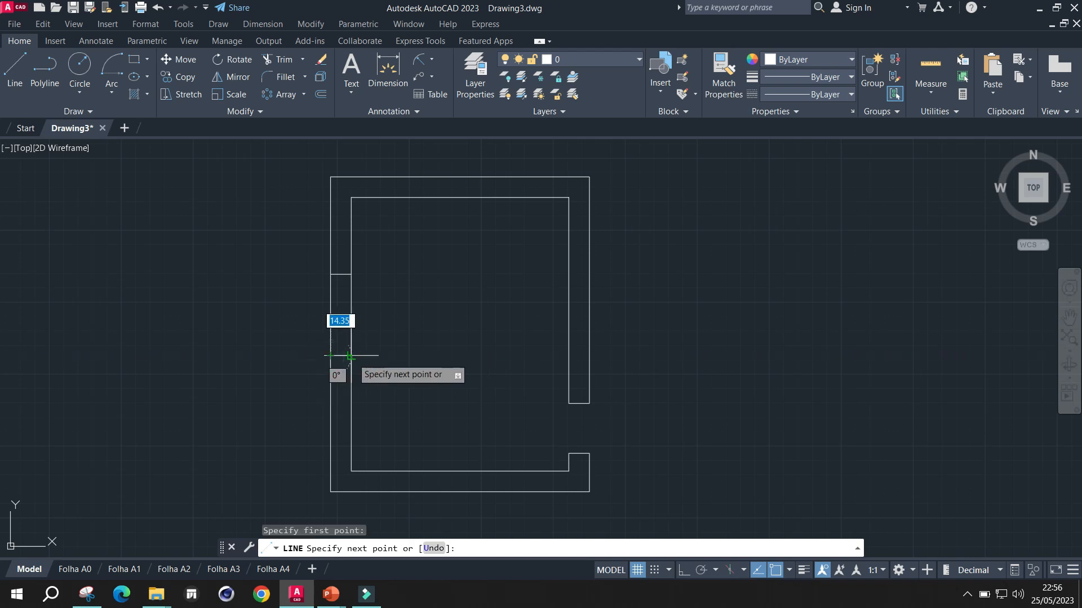
pyautogui.click(351, 356)
pyautogui.press('Escape')
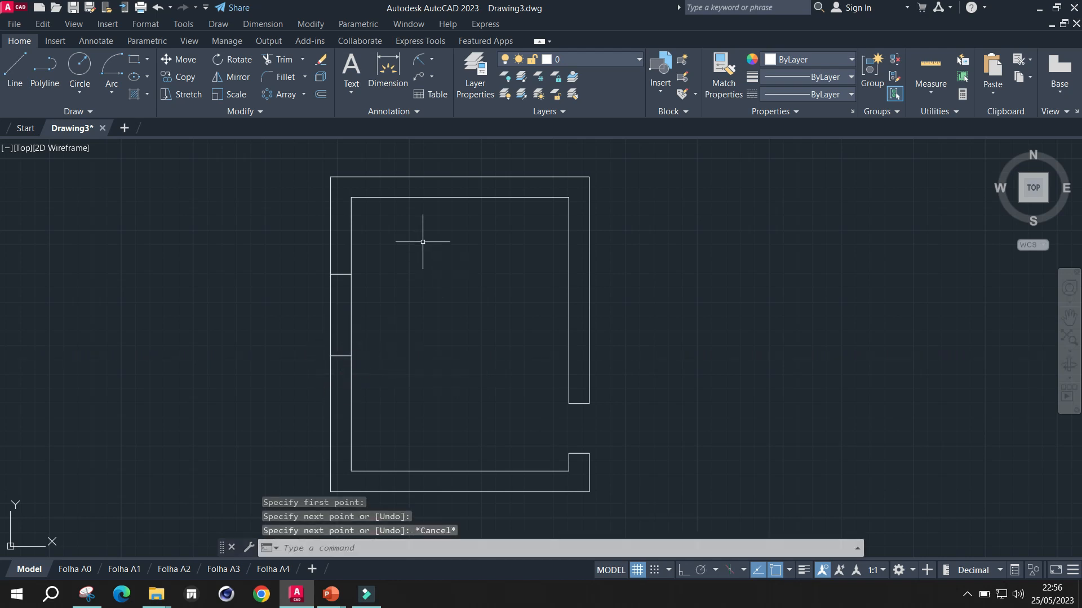
# Trim the inner and outer edges of the left wall between its two marker lines to create the opening
pyautogui.click(279, 59)
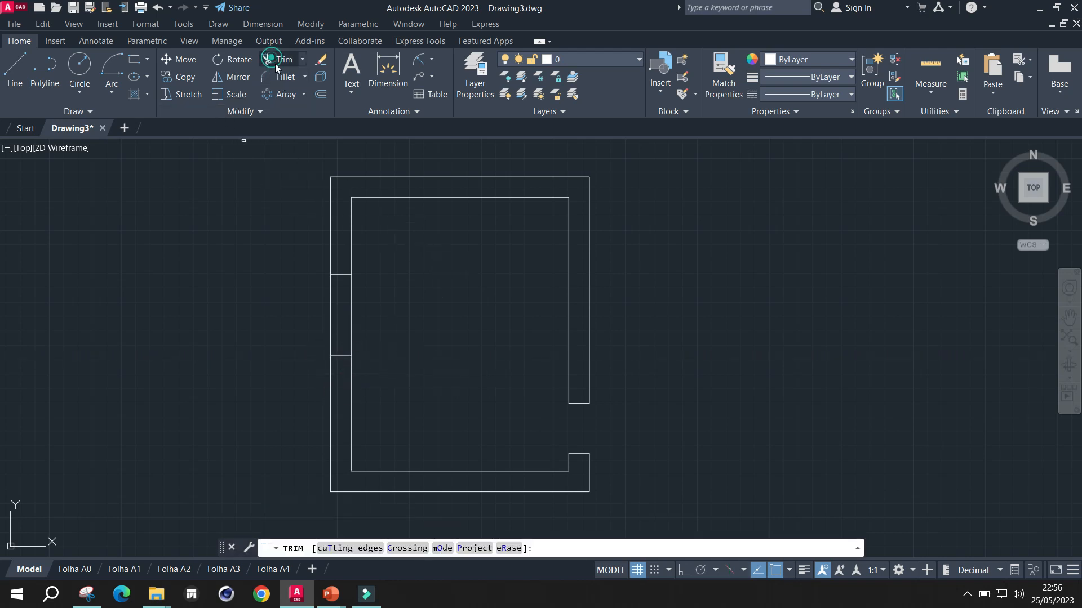
pyautogui.click(330, 299)
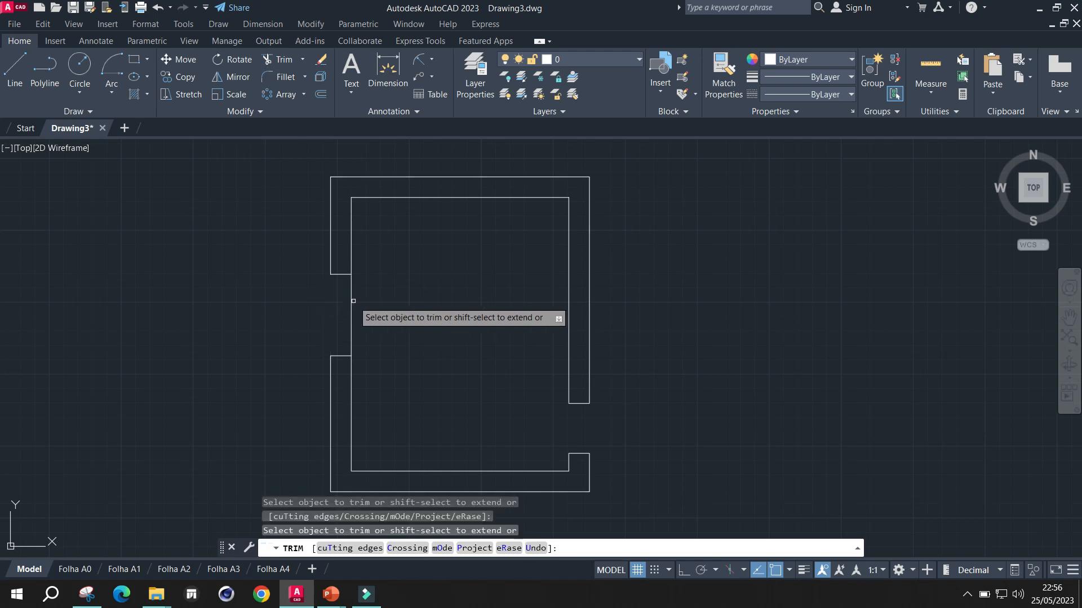
pyautogui.scroll(-2, 528, 330)
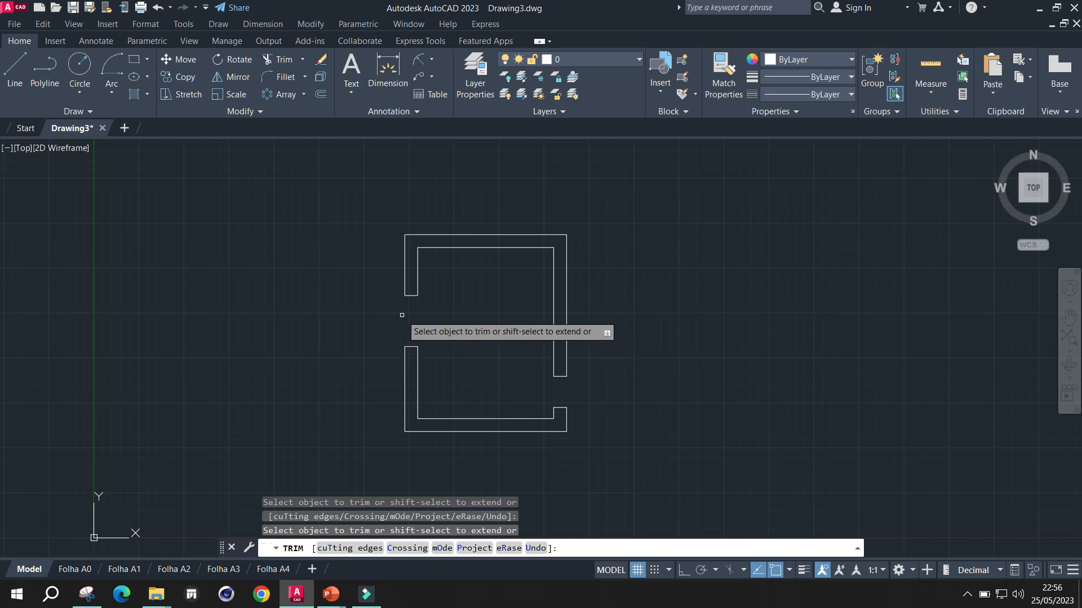
pyautogui.scroll(2, 421, 329)
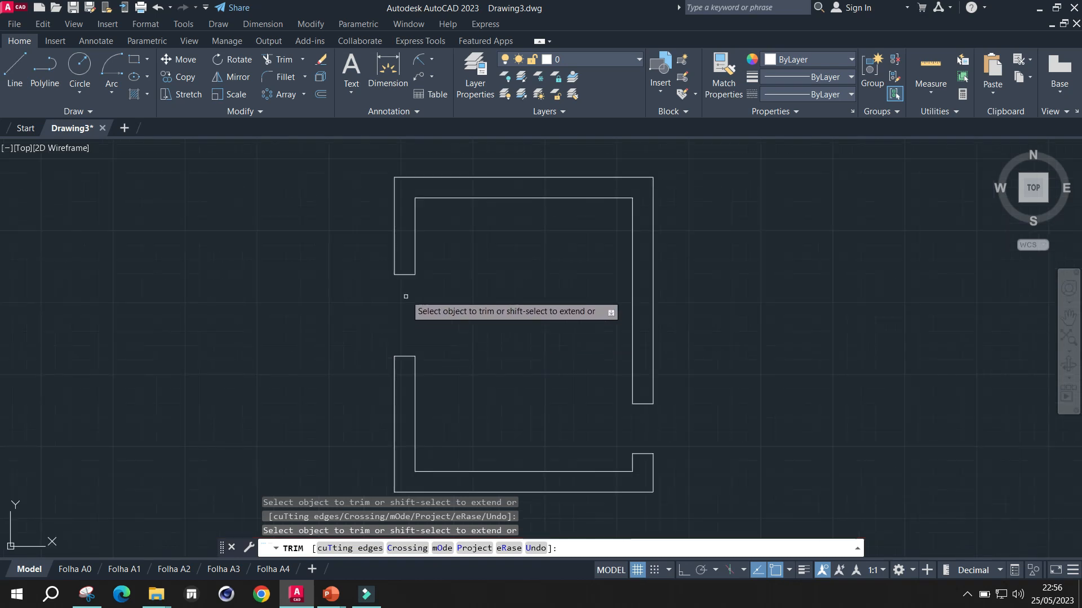
pyautogui.scroll(-2, 485, 361)
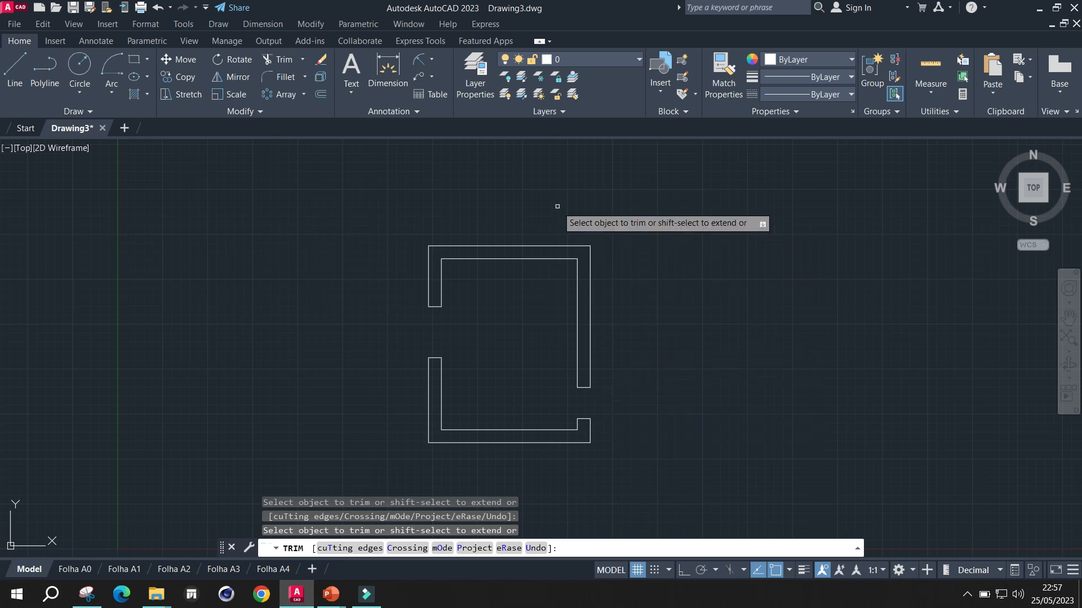
# Dock the Layer Properties Manager beside the drawing, widen it, and create a new layer with the default name
pyautogui.click(476, 80)
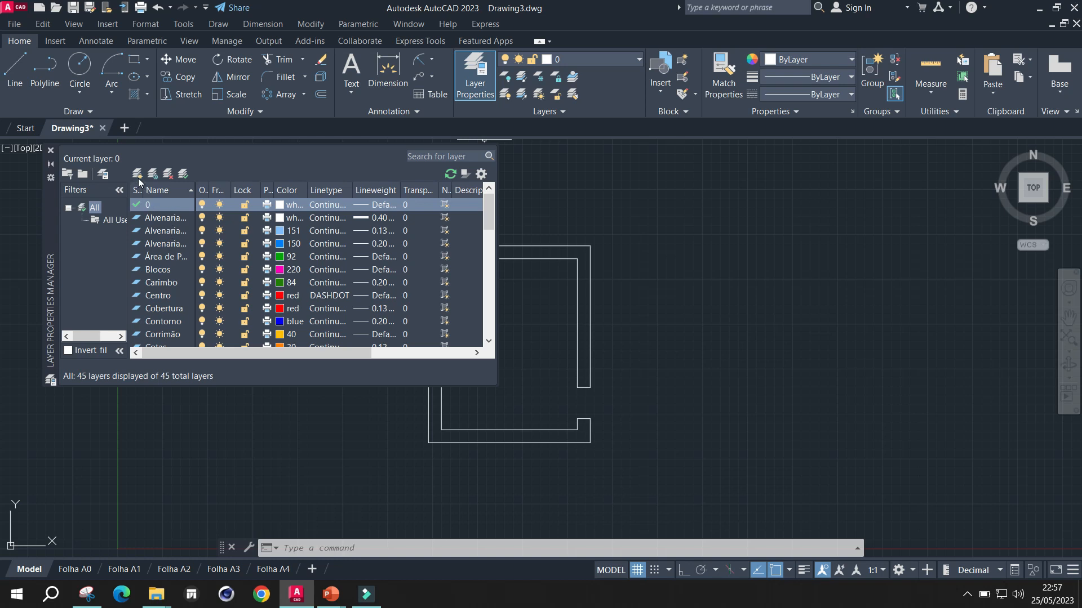
pyautogui.moveTo(50, 201); pyautogui.dragTo(19, 207)
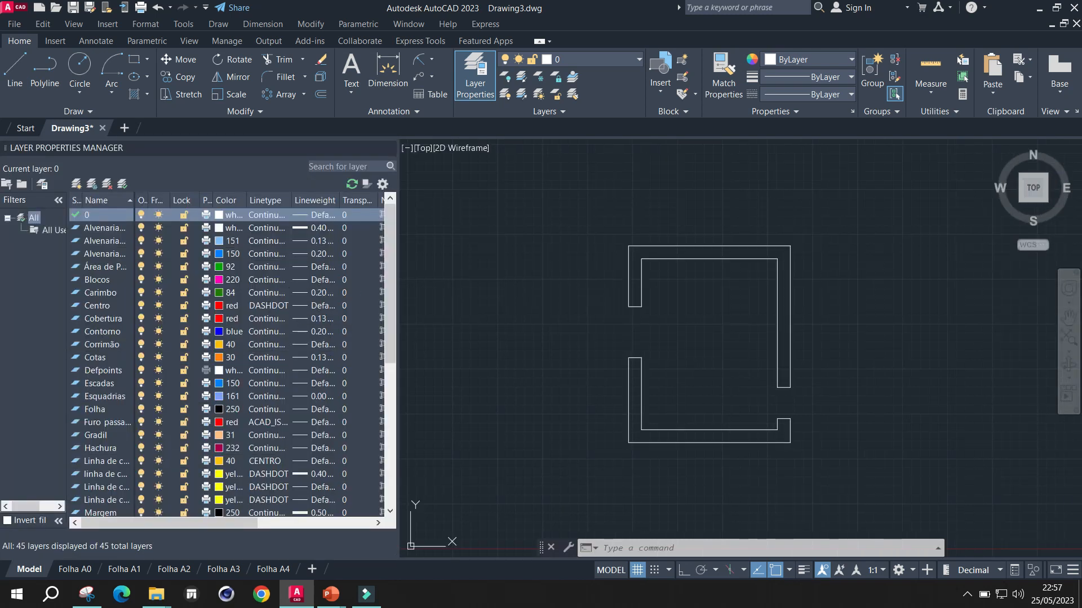
pyautogui.click(77, 186)
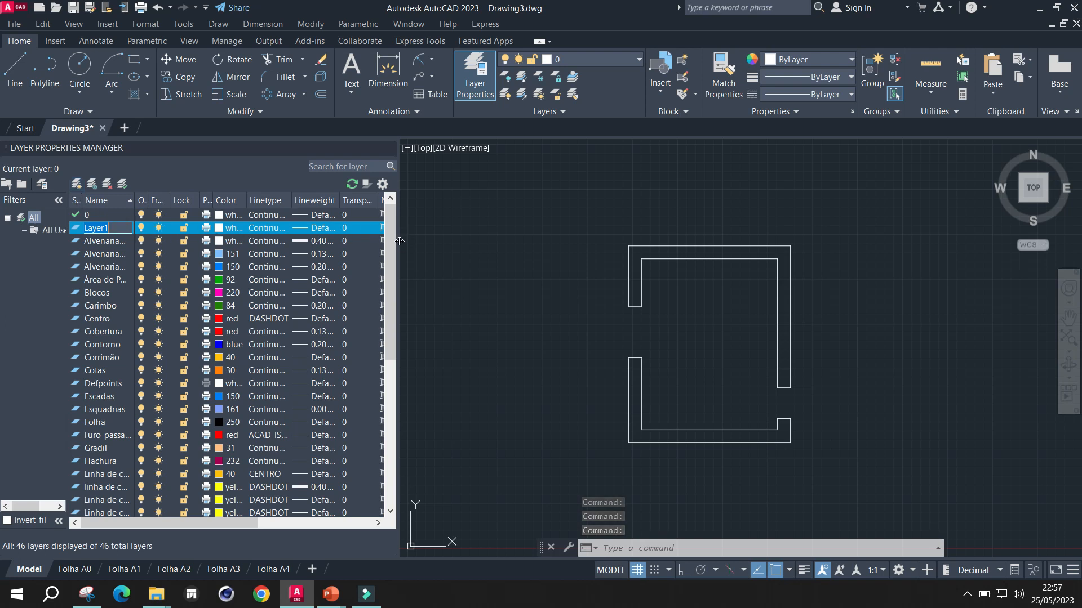
pyautogui.moveTo(476, 241)
pyautogui.mouseDown()
pyautogui.moveTo(495, 236)
pyautogui.moveTo(485, 242)
pyautogui.mouseUp()
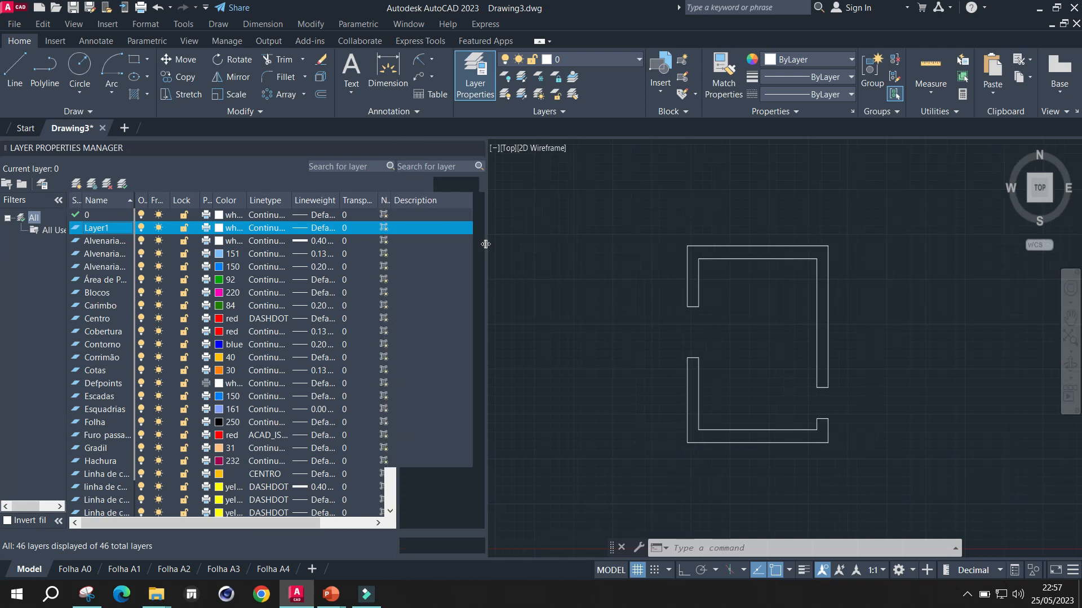
# Make Layer1 the current layer, and switch the current layer to Alvenaria Alta
pyautogui.doubleClick(107, 227)
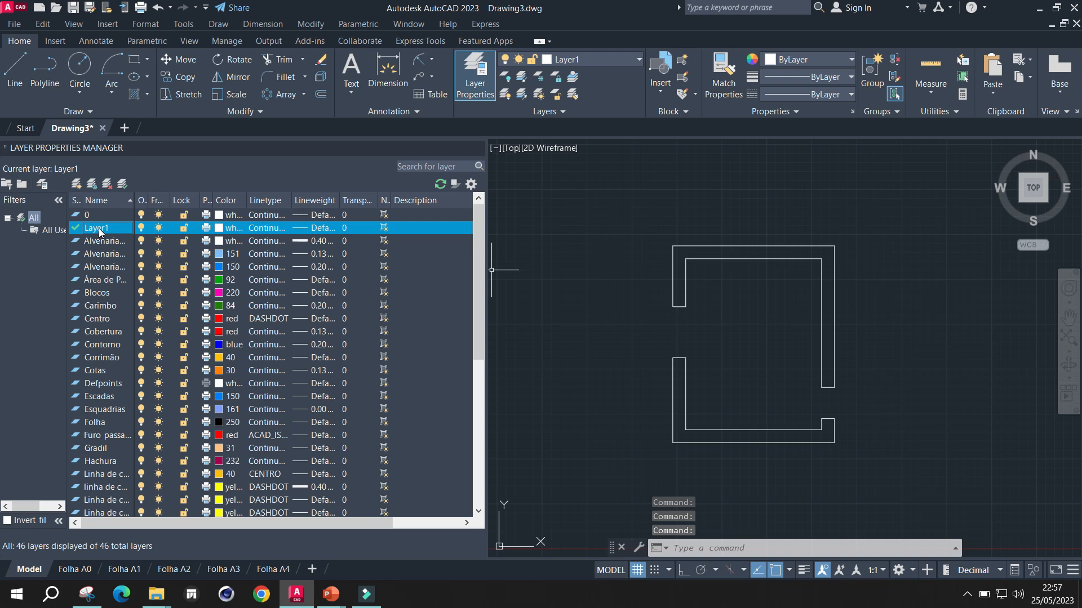
pyautogui.doubleClick(97, 242)
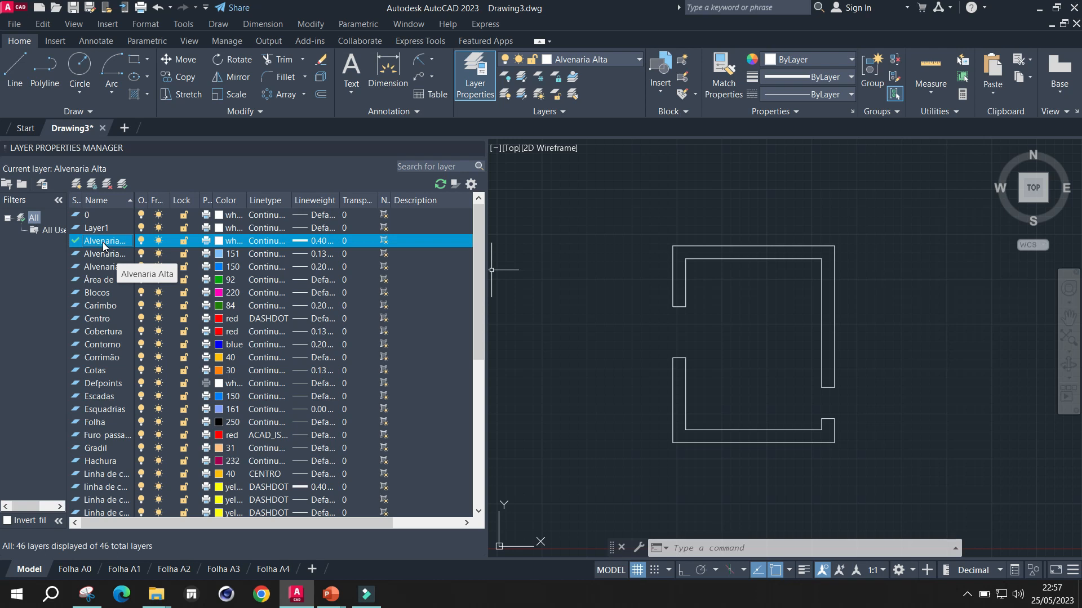
# Make Layer1 the current layer and rename it Parede 1
pyautogui.doubleClick(99, 228)
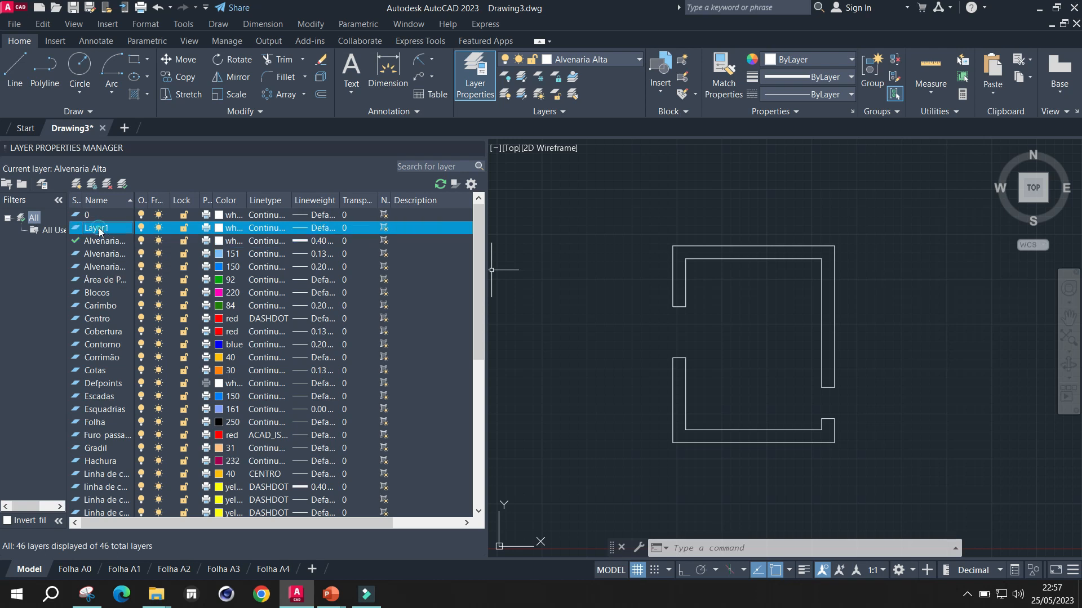
pyautogui.click(115, 229)
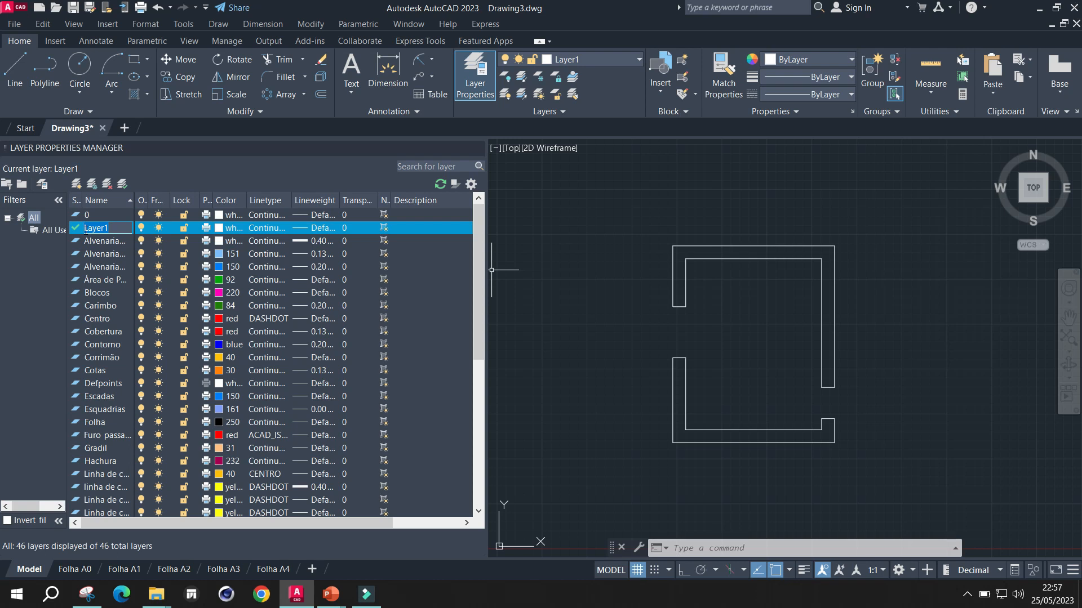
pyautogui.write('Parede')
pyautogui.press('Return')
pyautogui.click(122, 227)
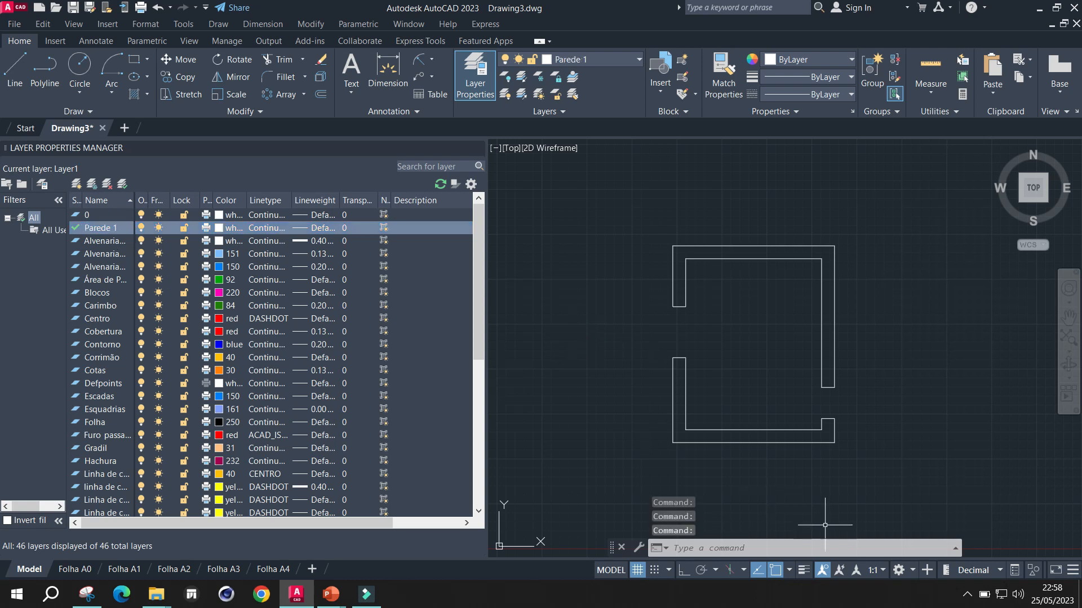
pyautogui.click(966, 595)
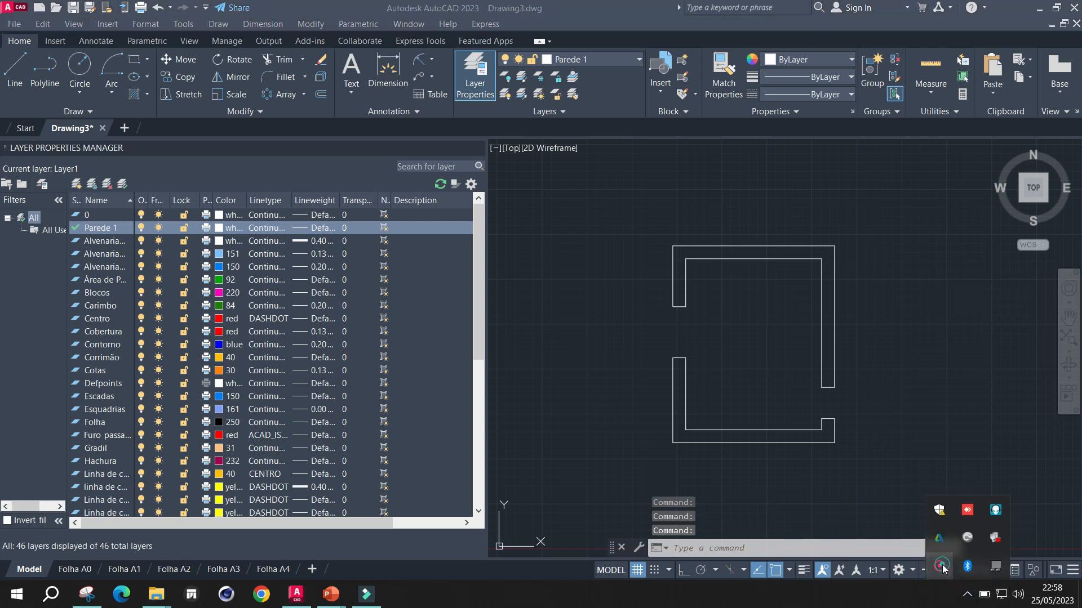
pyautogui.click(942, 565)
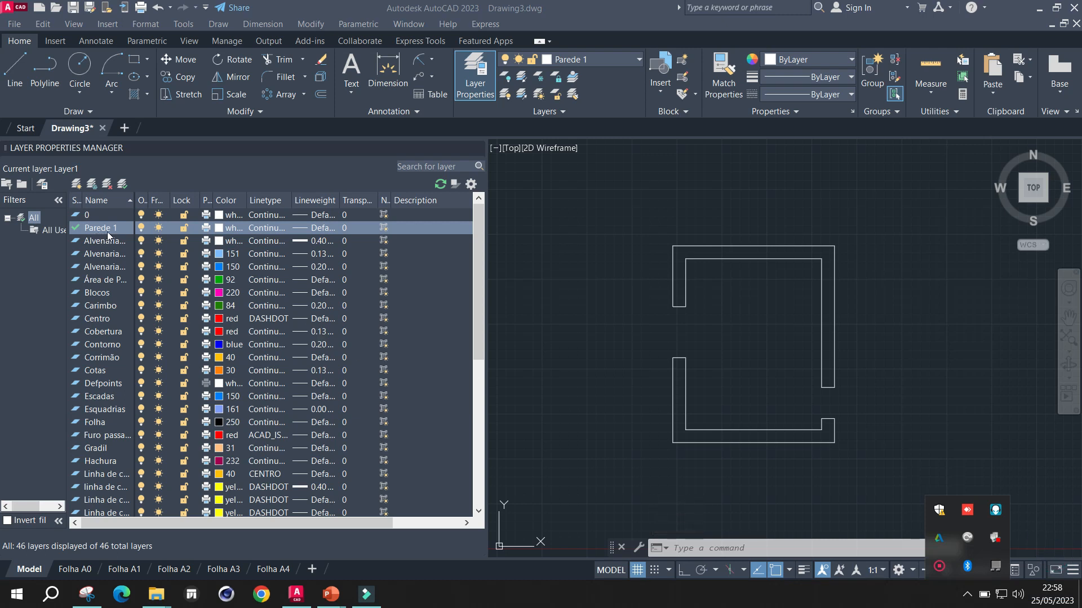
pyautogui.click(487, 250)
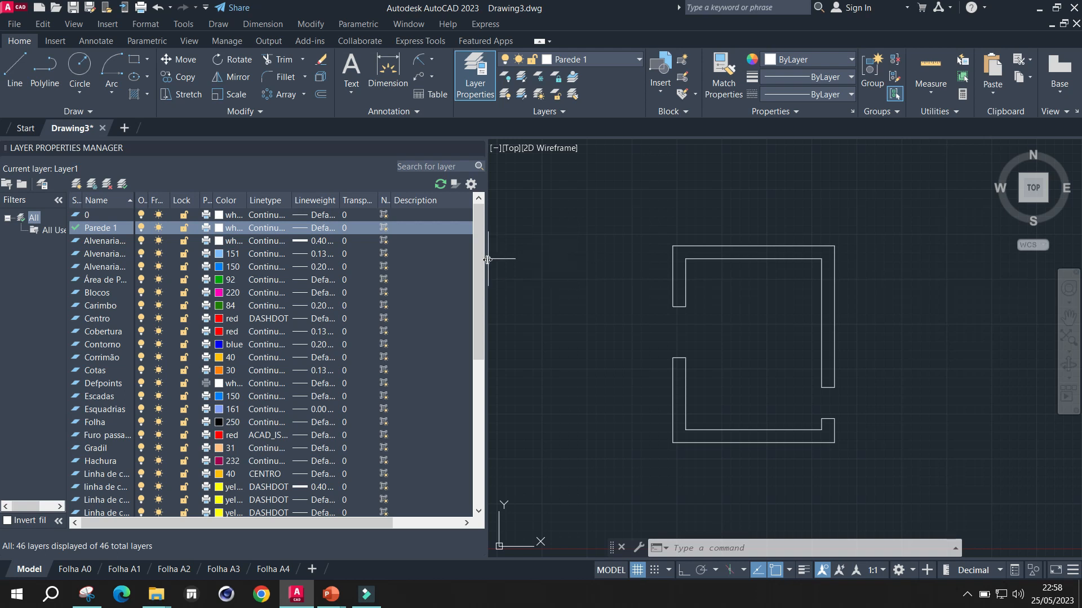
# Widen the Layer Properties Manager slightly and enlarge its On column so the full heading can be read
pyautogui.moveTo(487, 259); pyautogui.dragTo(510, 269)
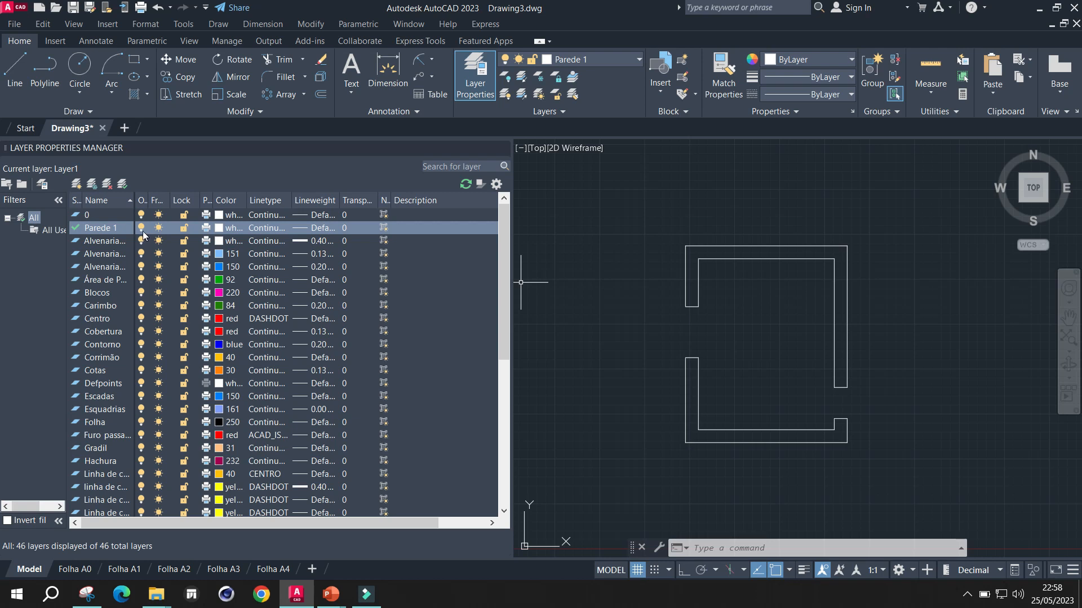
pyautogui.click(151, 198)
pyautogui.moveTo(151, 199); pyautogui.dragTo(189, 201)
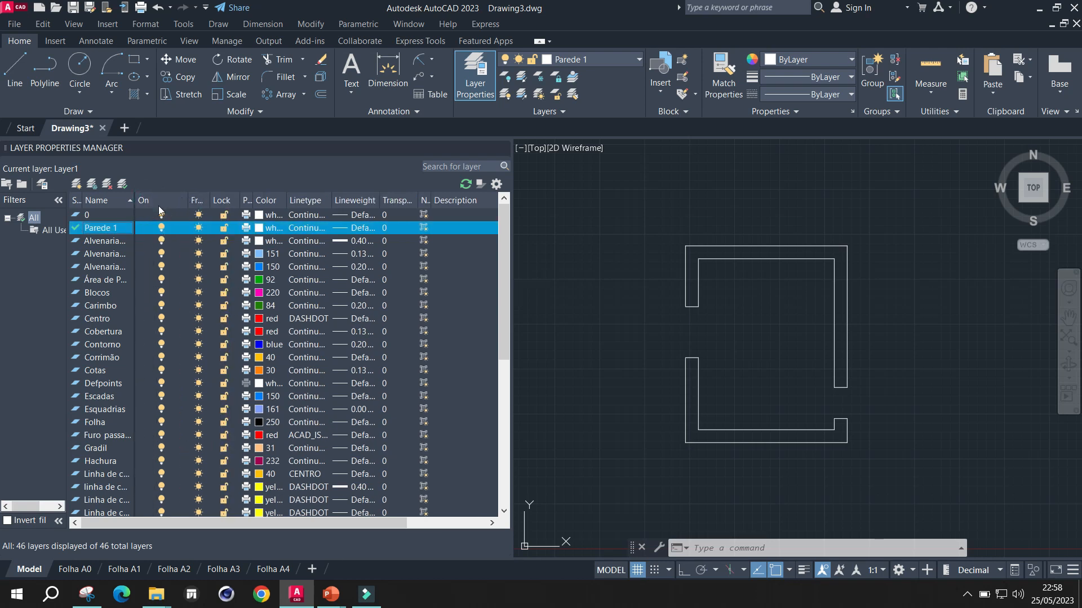
# Turn the current layer Parede 1 off and back on
pyautogui.click(161, 229)
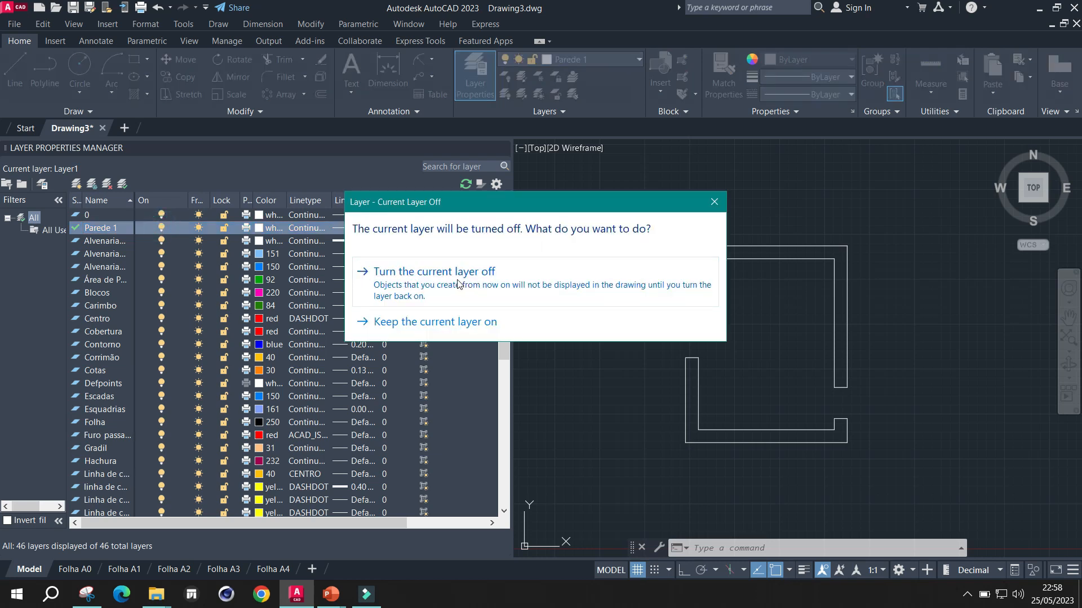
pyautogui.click(714, 201)
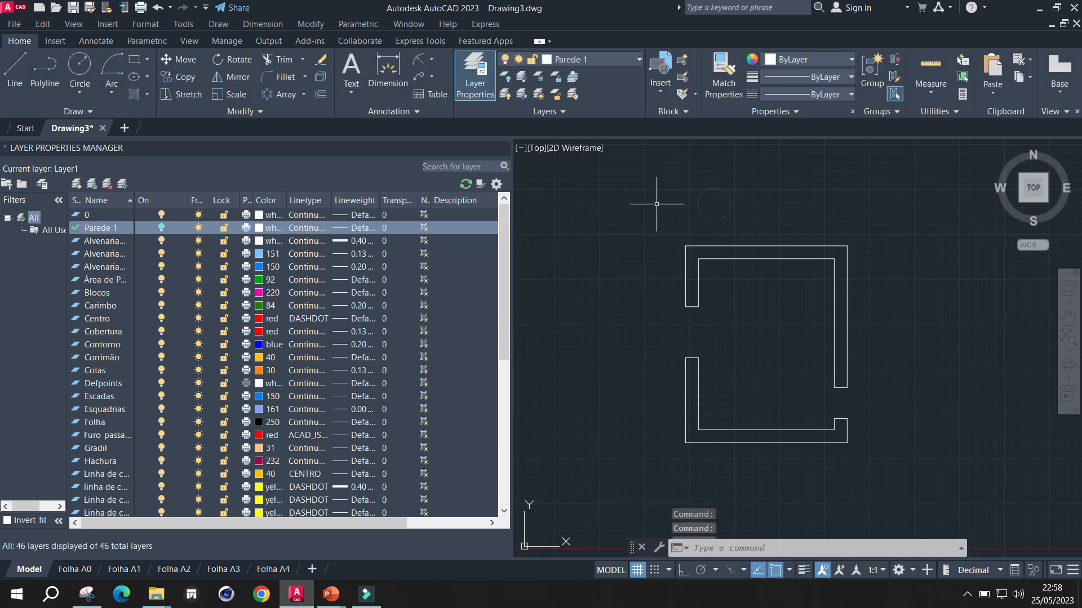
pyautogui.click(161, 227)
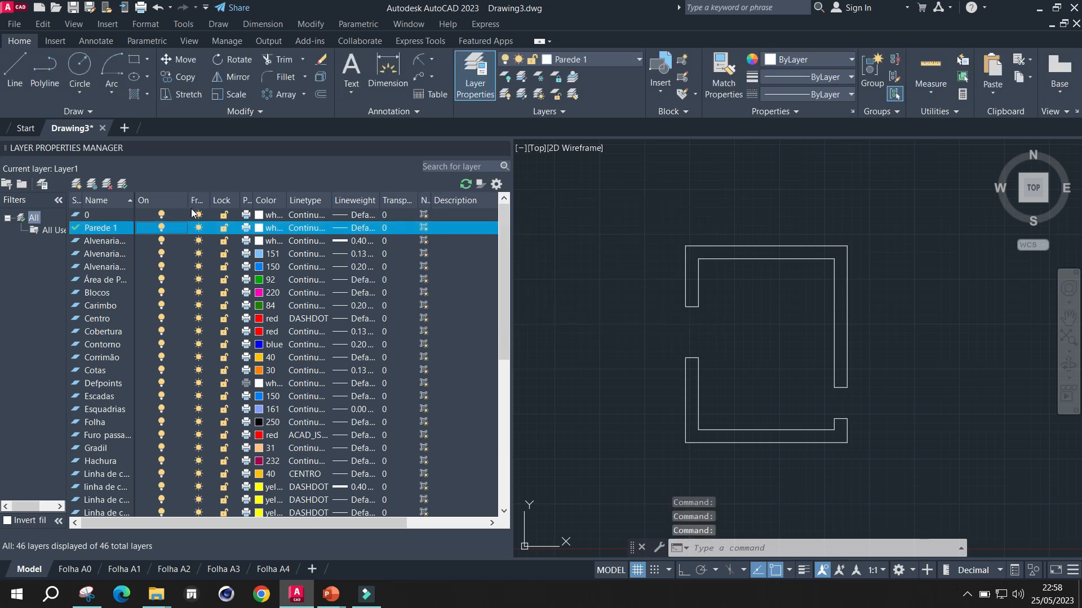
# Enlarge the Freeze and Lock columns of the layer list, and lock and unlock the Parede 1 layer
pyautogui.moveTo(190, 201); pyautogui.dragTo(234, 201)
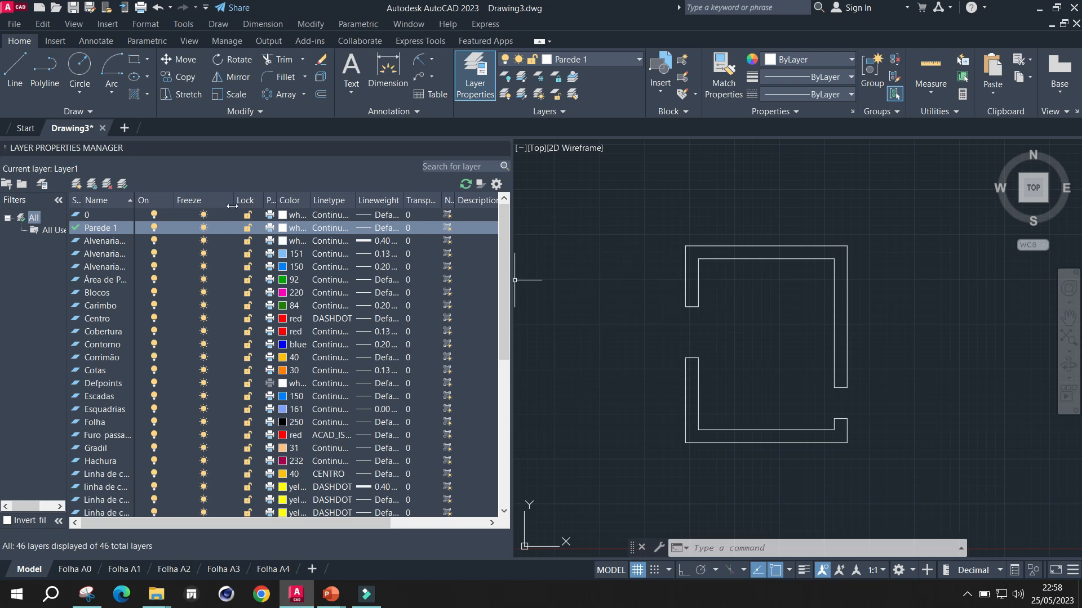
pyautogui.moveTo(234, 202); pyautogui.dragTo(265, 201)
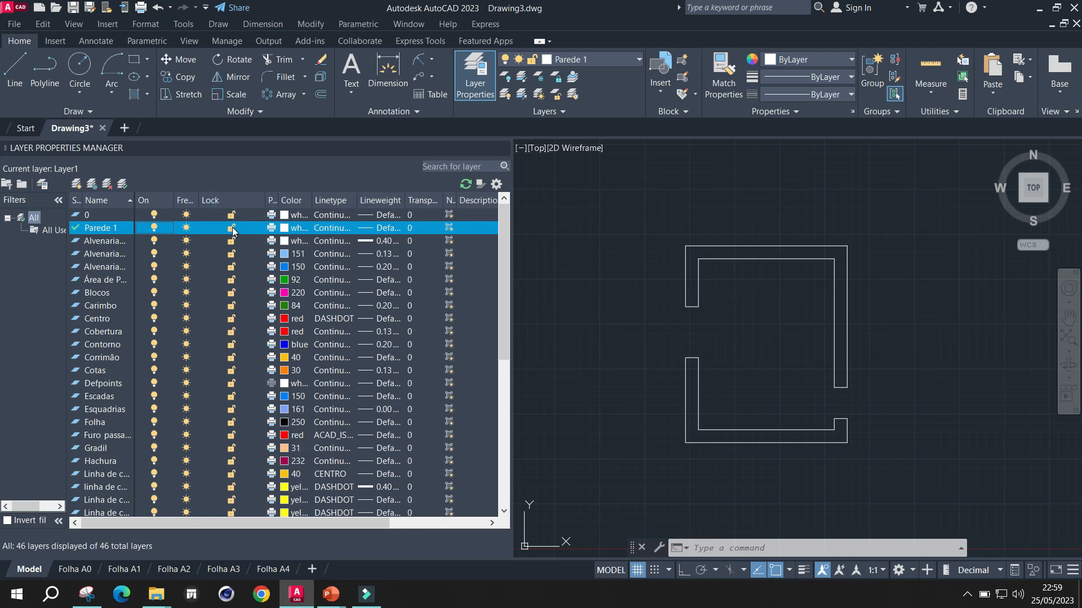
pyautogui.click(232, 229)
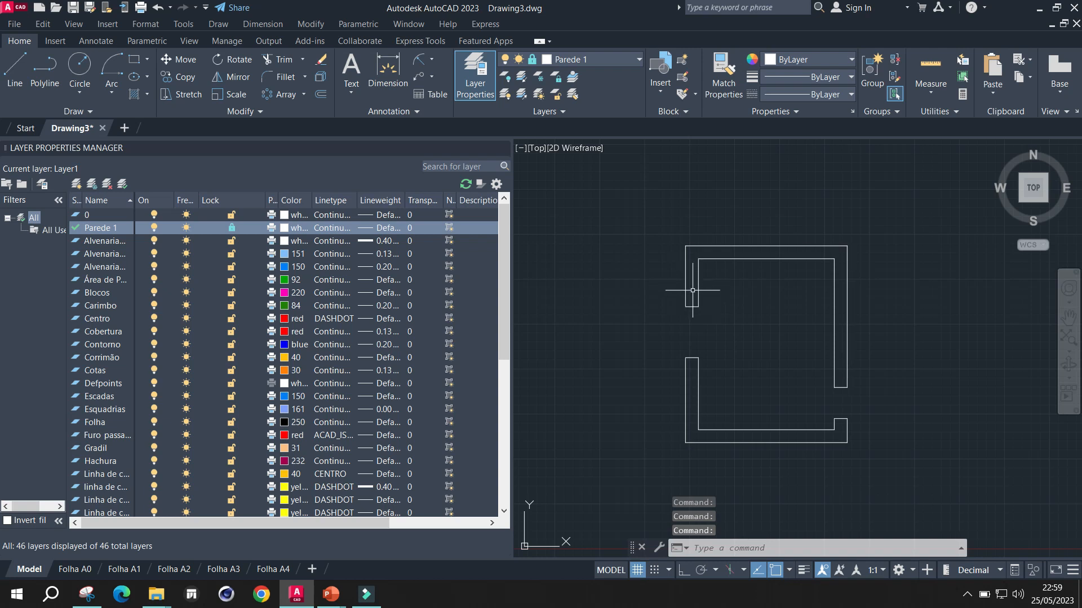
pyautogui.click(232, 227)
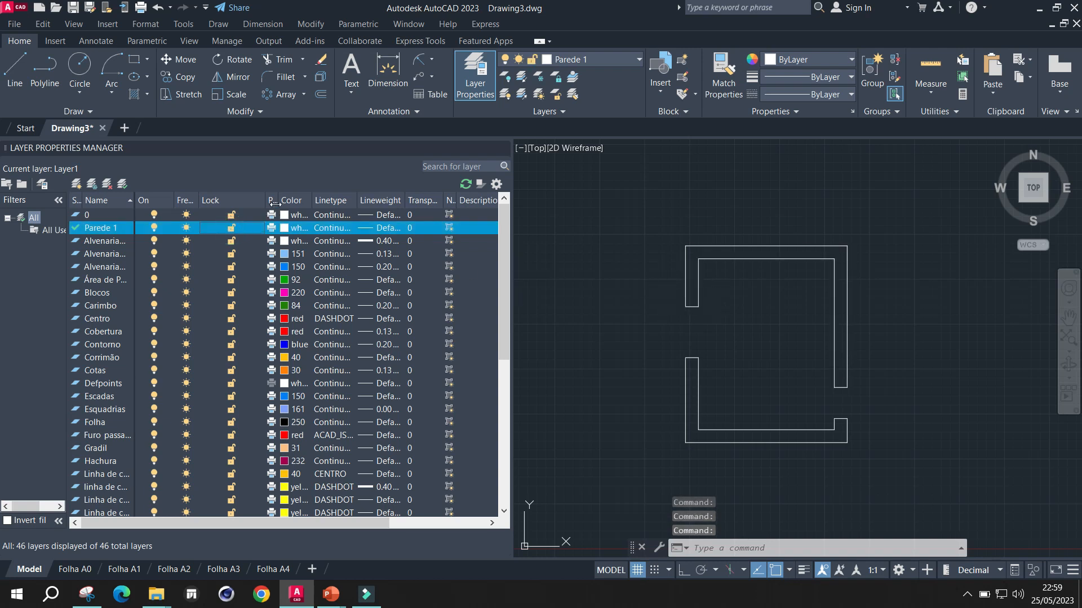
# Narrow the Lock column, widen the Color column, and confirm white as the colour of the Parede 1 layer
pyautogui.moveTo(266, 199); pyautogui.dragTo(244, 199)
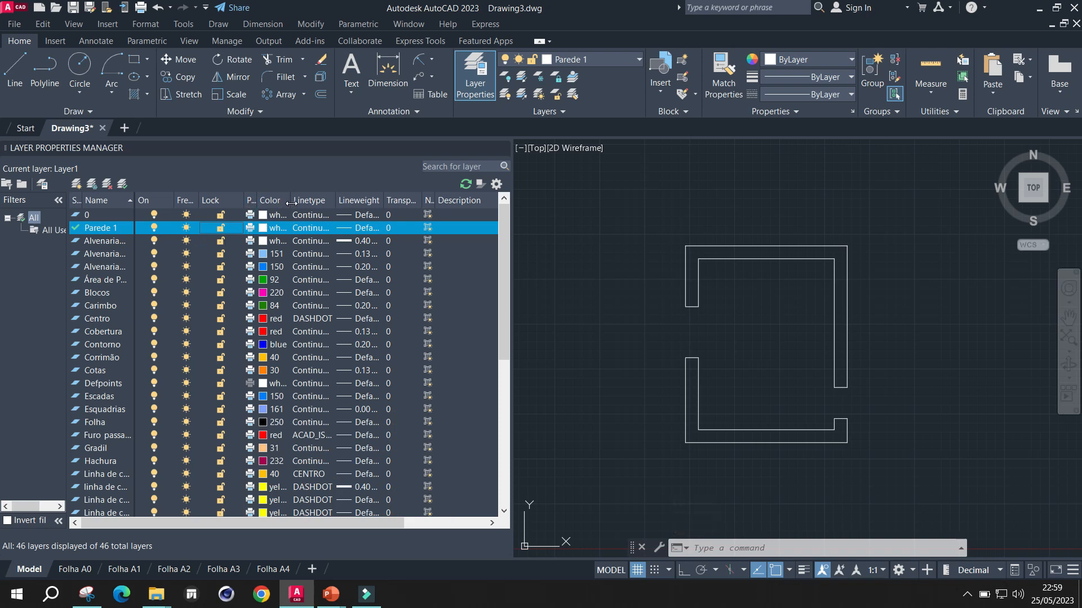
pyautogui.doubleClick(333, 200)
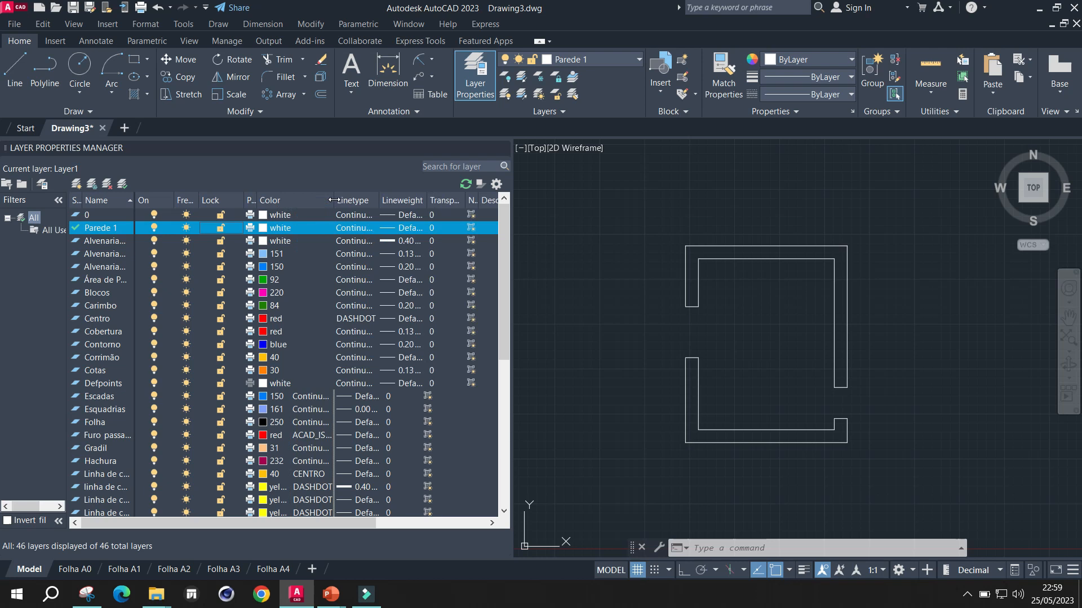
pyautogui.click(273, 227)
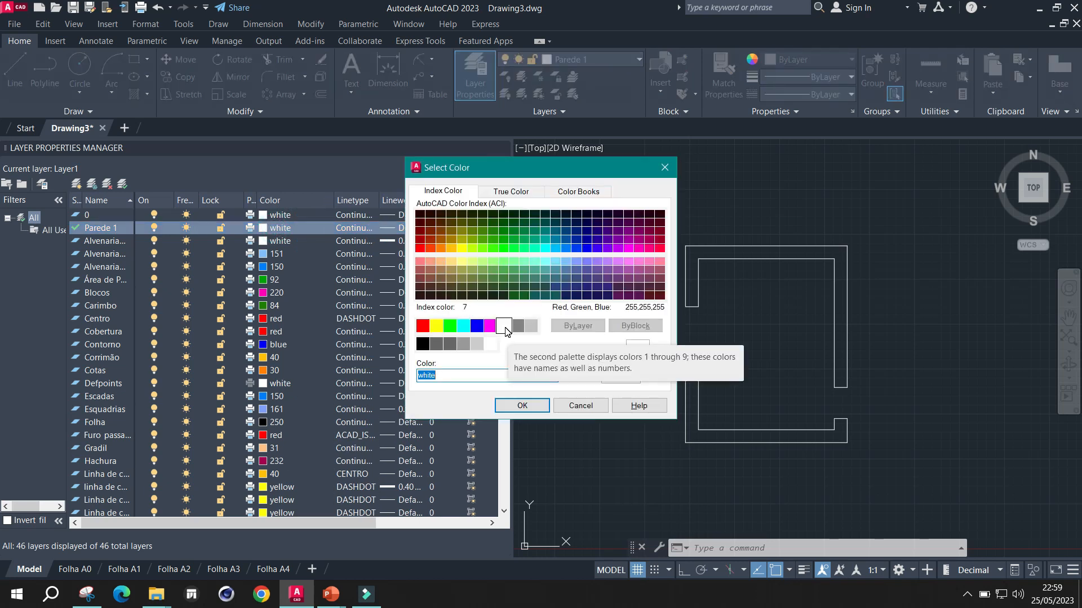
pyautogui.click(522, 405)
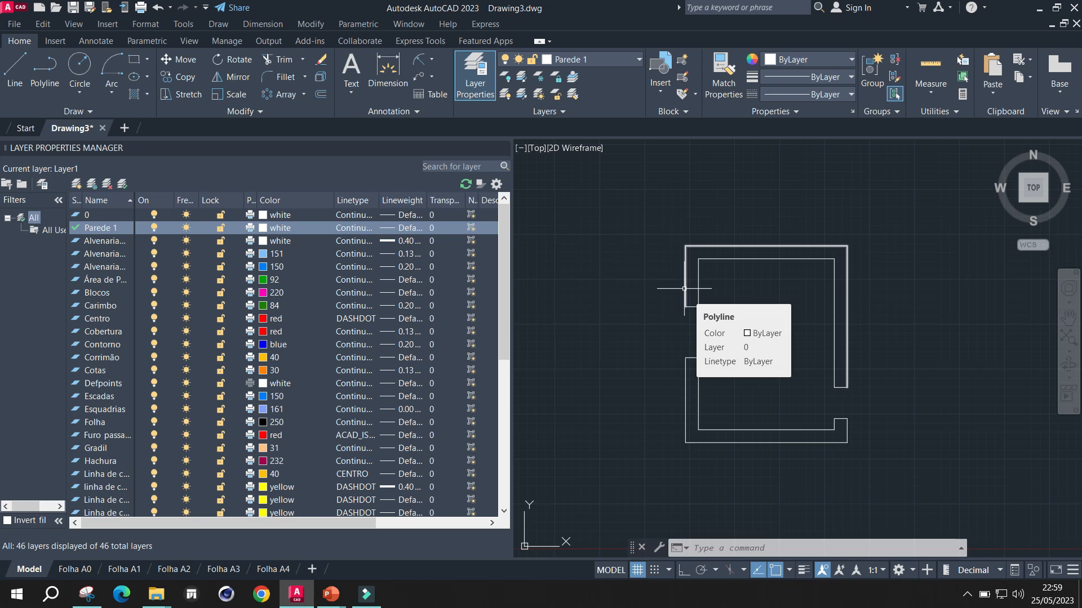
pyautogui.moveTo(686, 285)
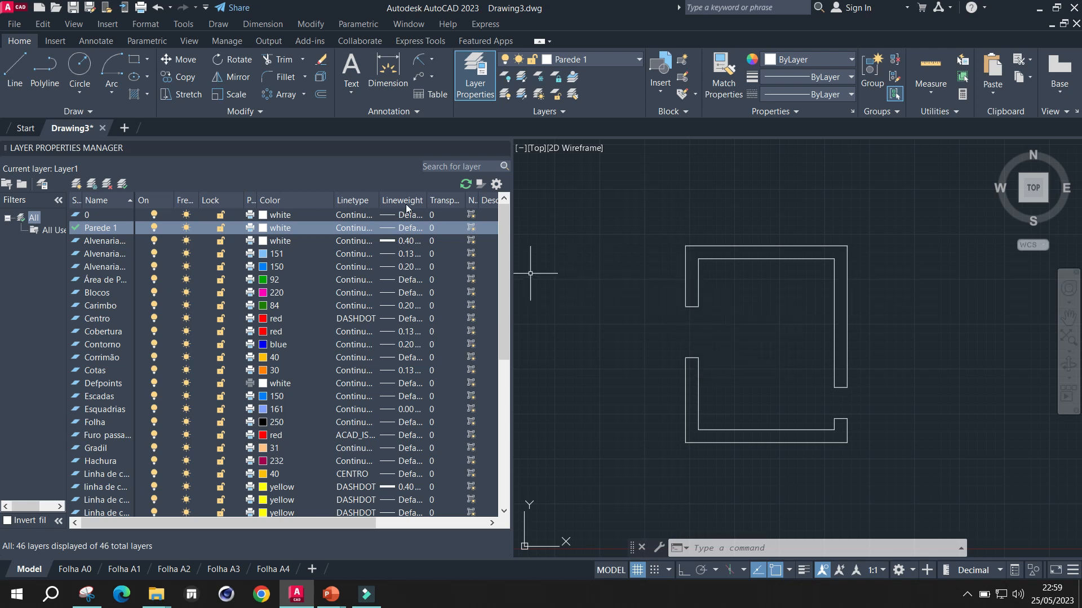
# Widen the Linetype column and confirm the Continuous linetype for the Parede 1 layer
pyautogui.moveTo(375, 200); pyautogui.dragTo(408, 200)
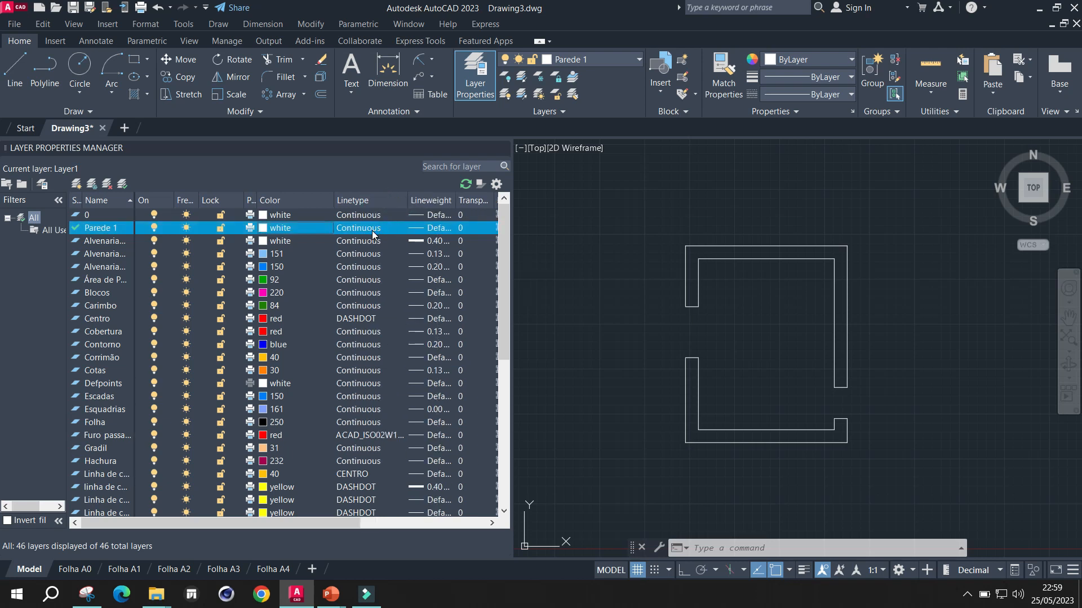
pyautogui.click(351, 231)
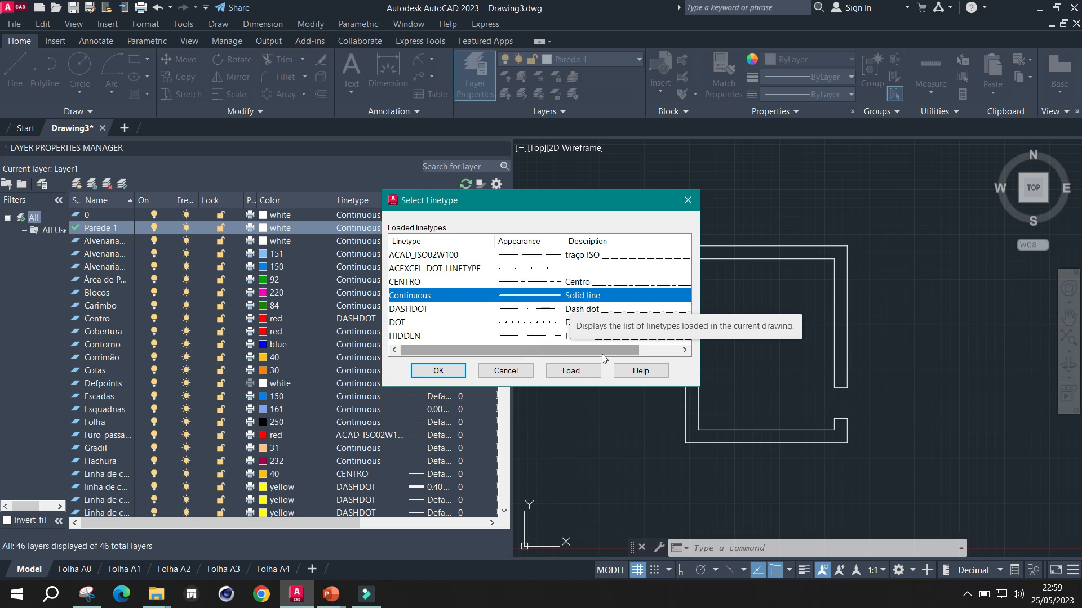
pyautogui.click(439, 371)
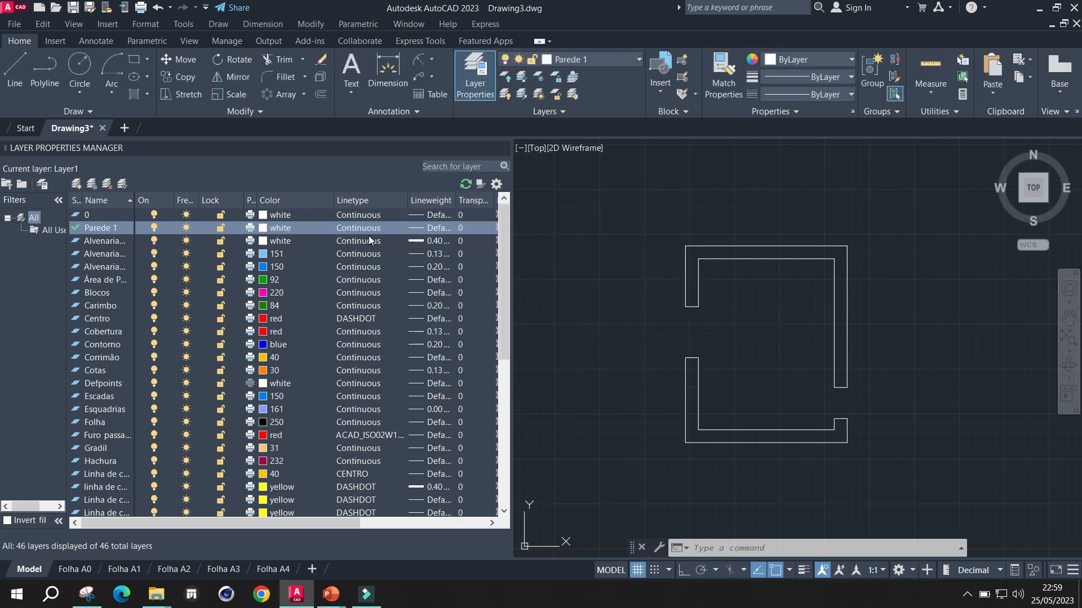
# Narrow the Linetype column and sort the layer list by lineweight in ascending order
pyautogui.moveTo(407, 200); pyautogui.dragTo(301, 199)
pyautogui.click(383, 201)
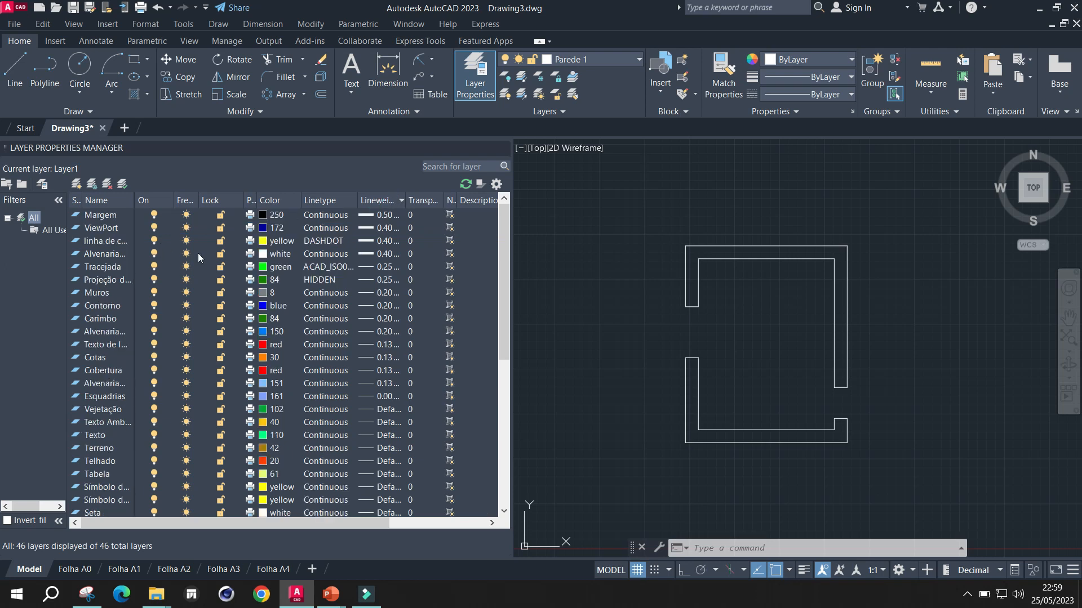
pyautogui.click(377, 202)
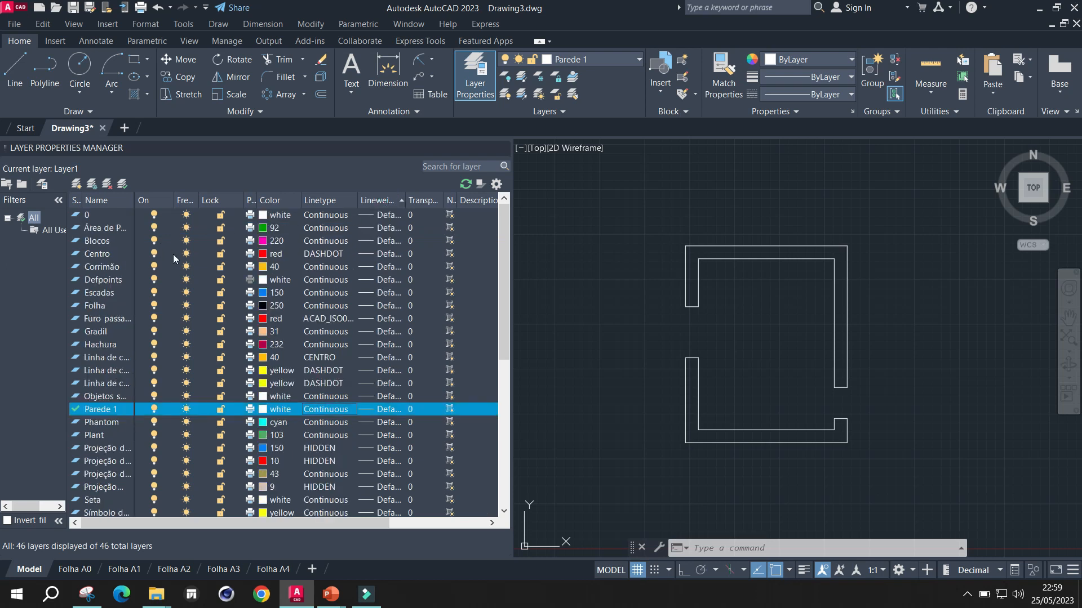
# Set the lineweight of the Parede 1 layer to 0.40 mm
pyautogui.click(114, 412)
pyautogui.click(368, 410)
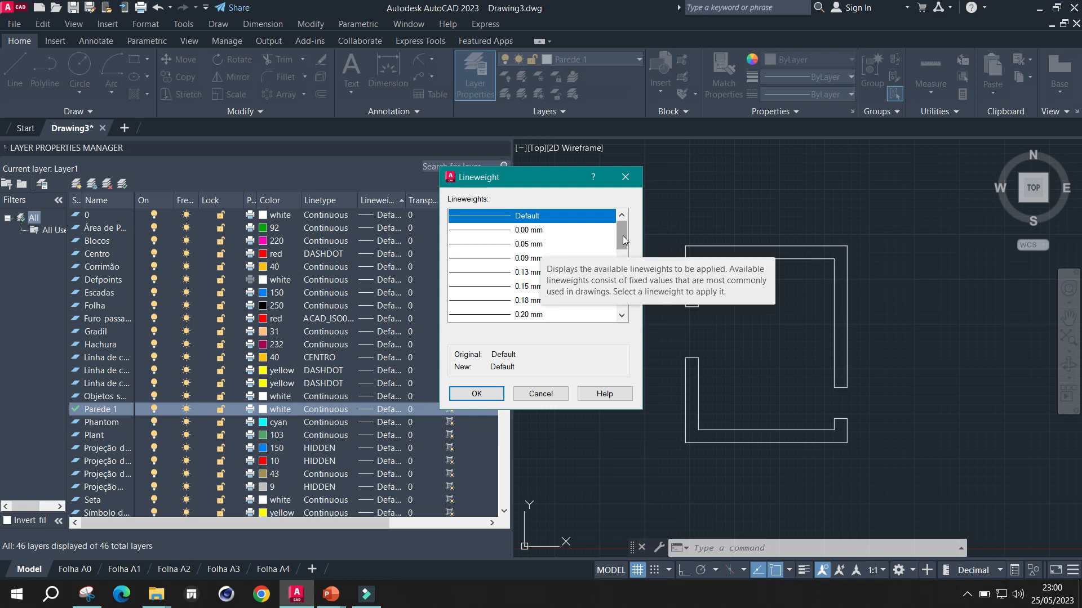
pyautogui.moveTo(623, 235); pyautogui.dragTo(620, 248)
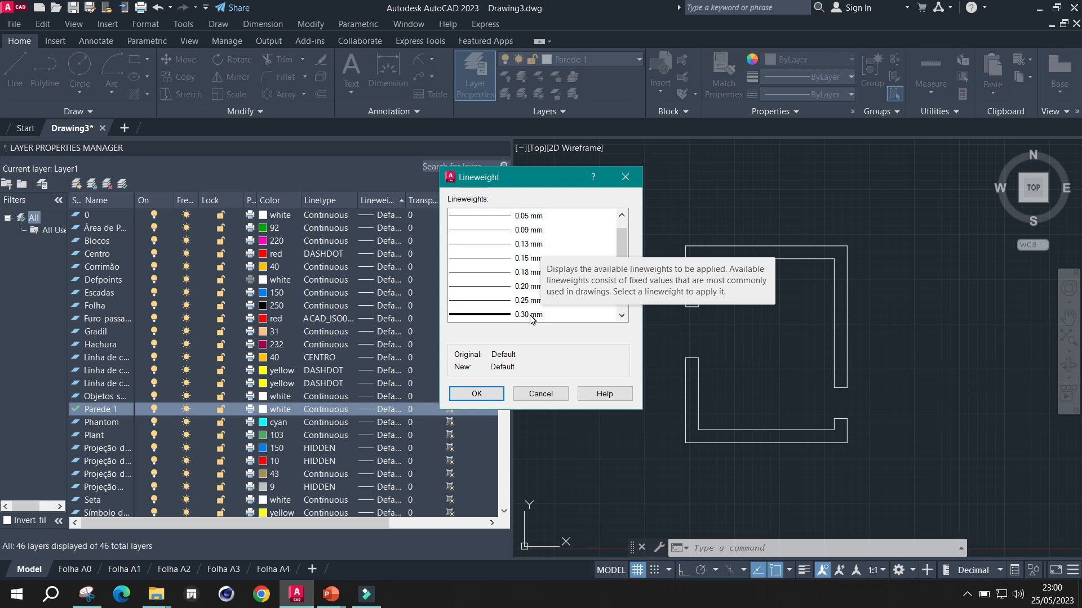
pyautogui.click(623, 319)
pyautogui.click(623, 318)
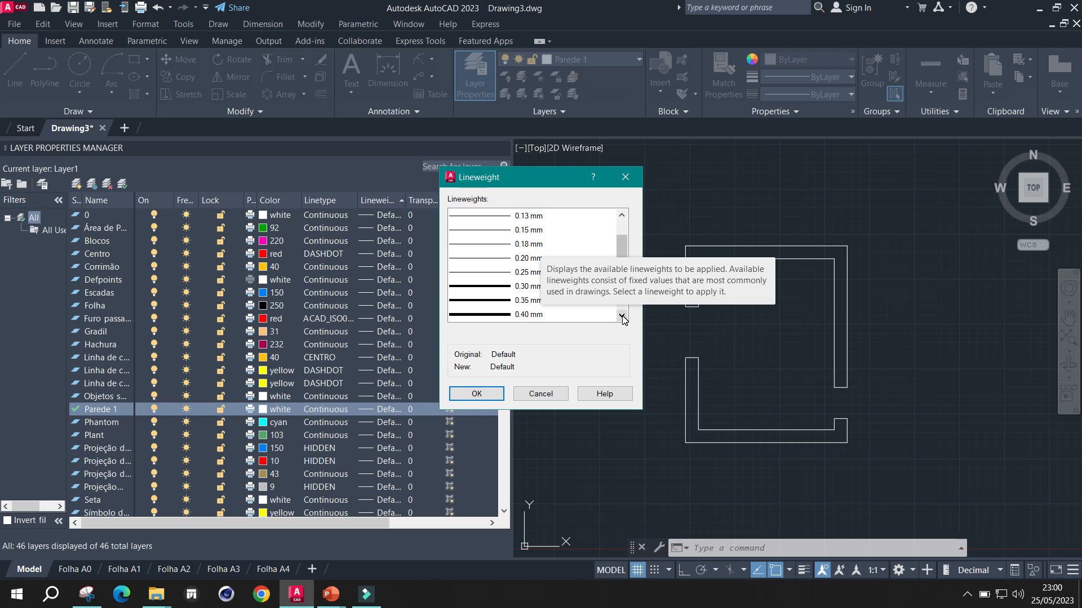
pyautogui.click(524, 316)
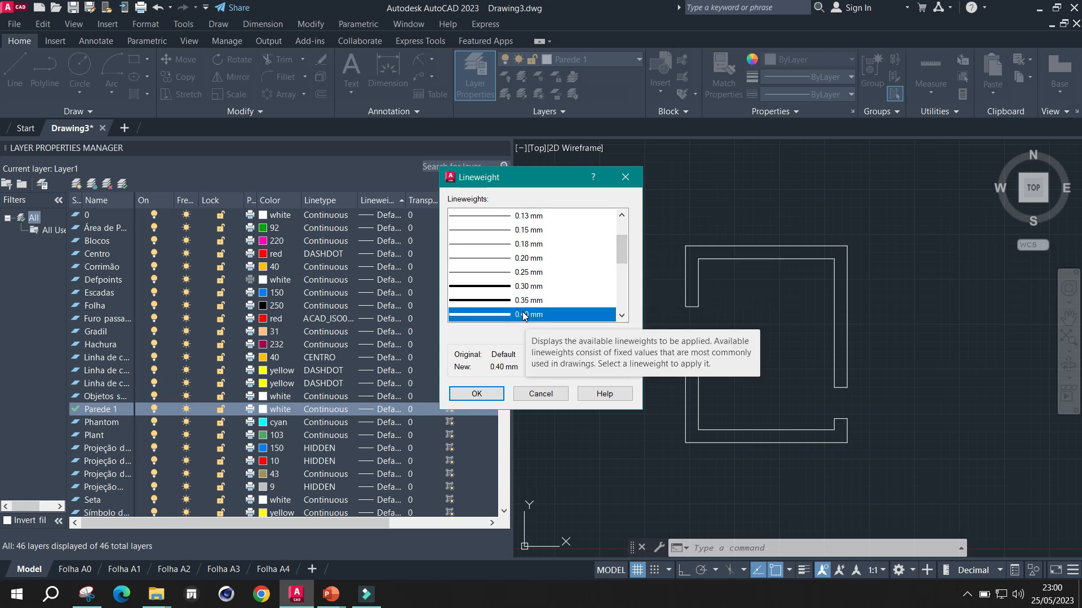
pyautogui.click(482, 394)
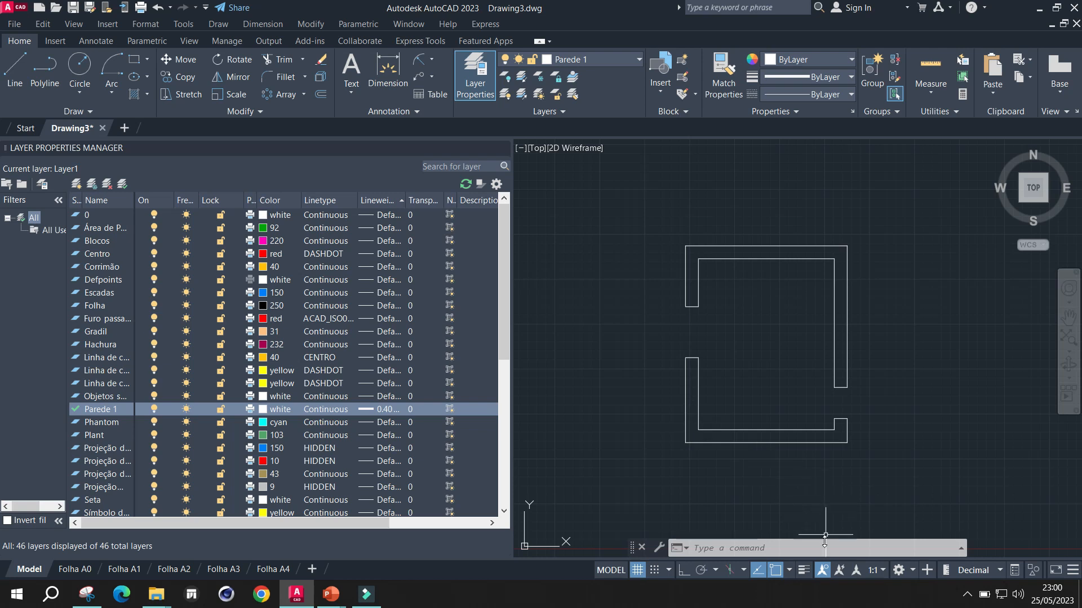
# Turn on lineweight display, select all the walls, toggle the display off and on again, and clear the selection
pyautogui.click(803, 571)
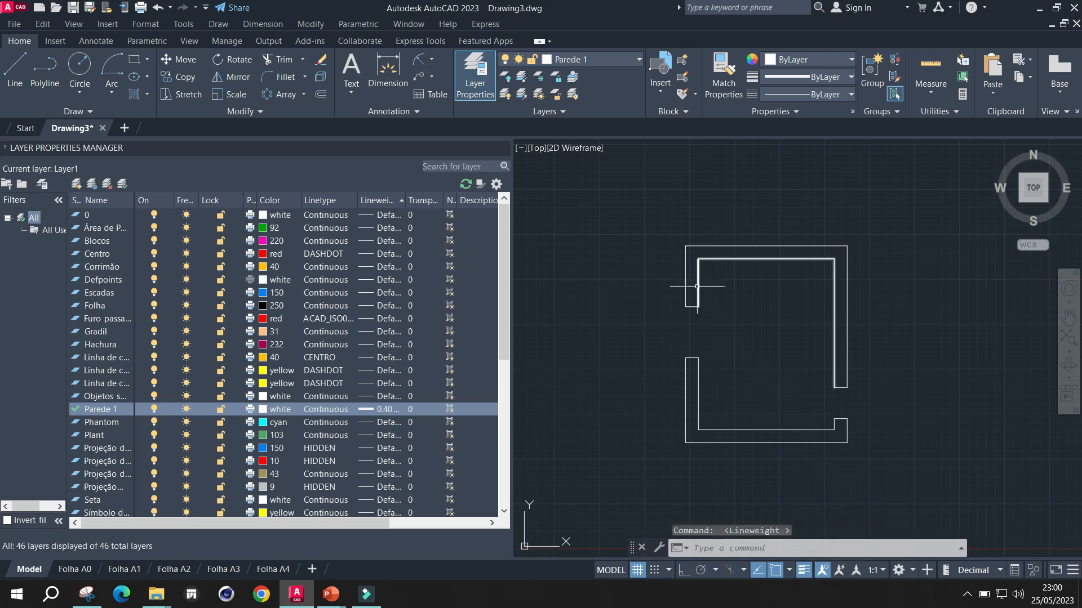
pyautogui.click(666, 218)
pyautogui.click(883, 484)
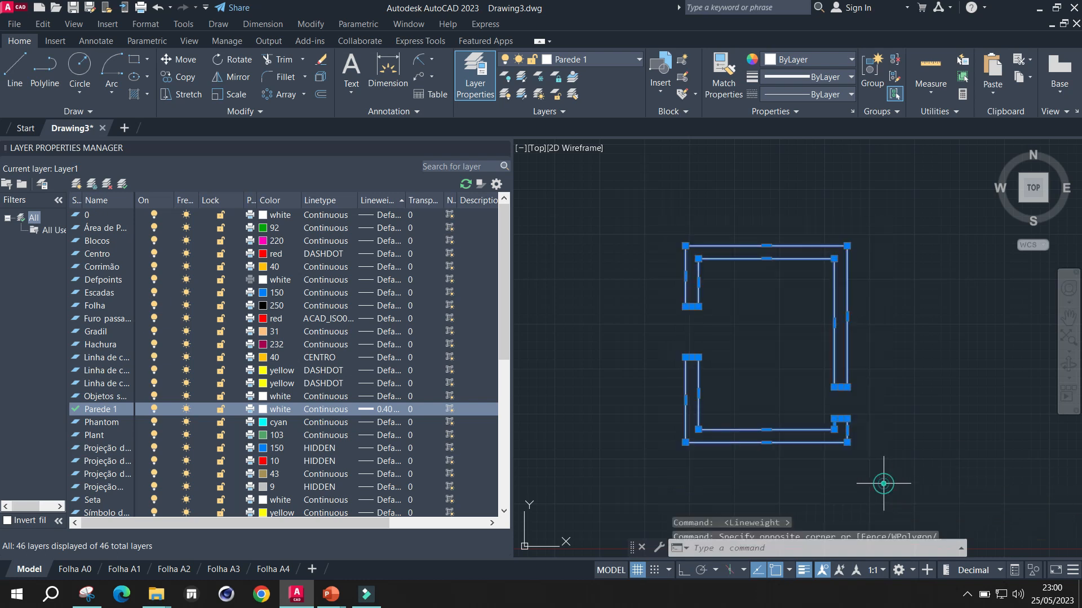
pyautogui.click(805, 572)
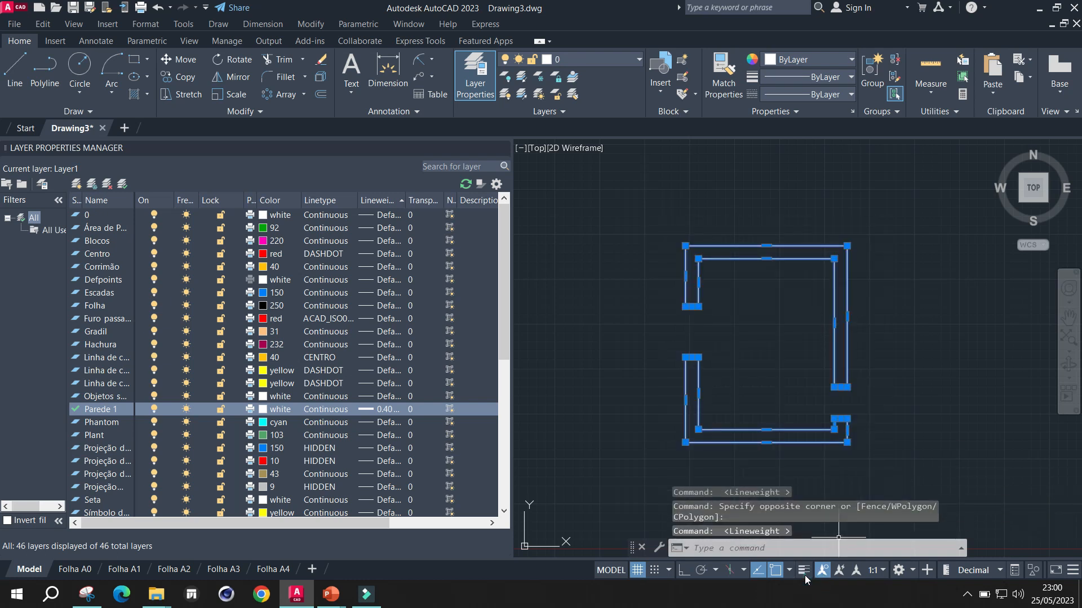
pyautogui.click(805, 572)
pyautogui.click(896, 390)
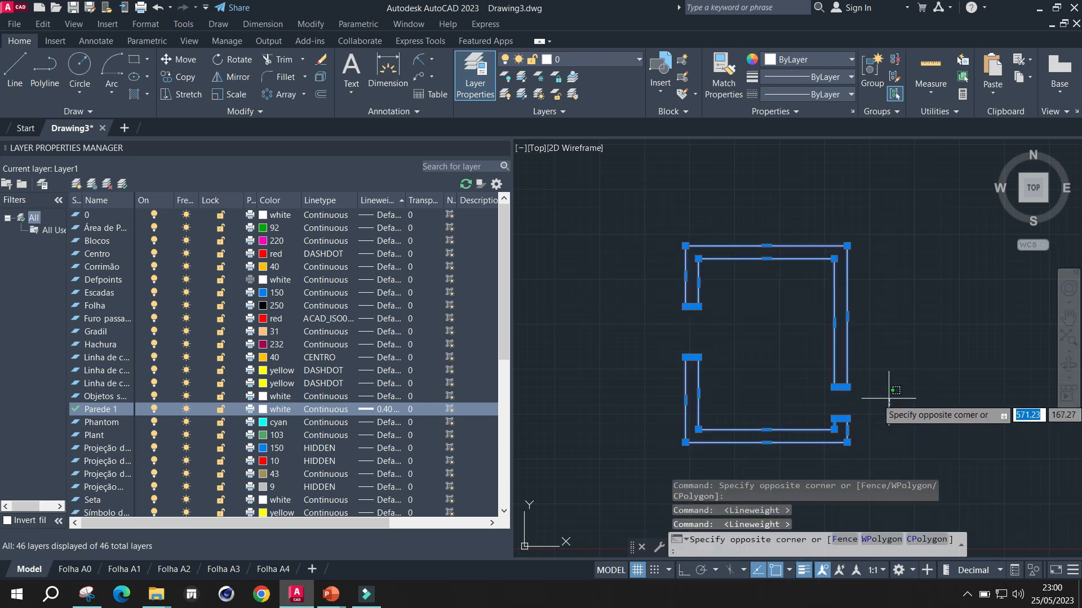
pyautogui.press('Escape')
pyautogui.press('Escape')
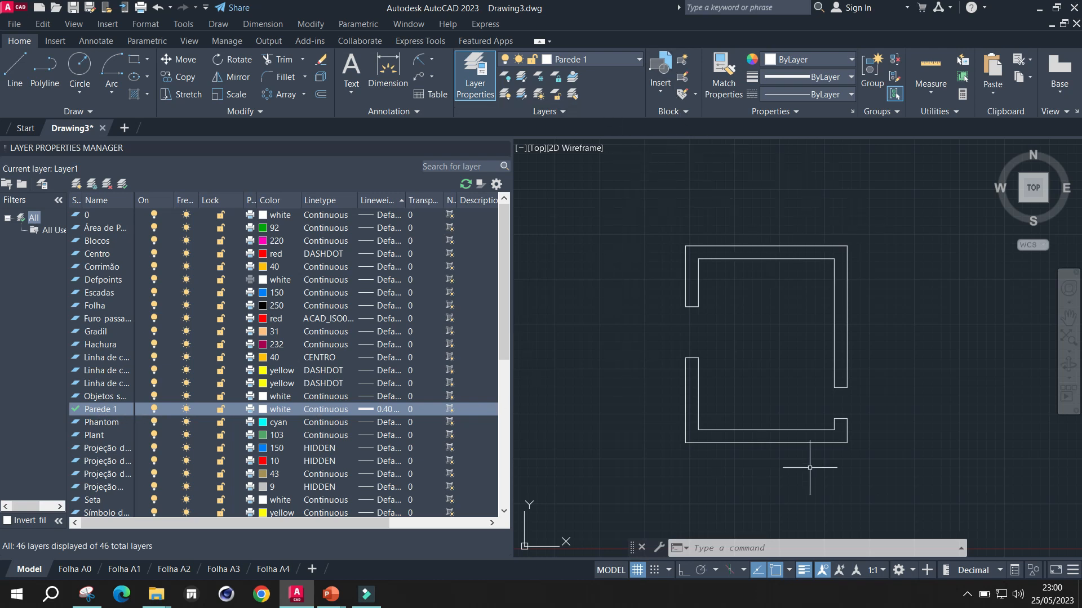
# Make Parede 1 the current layer and set its lineweight to 1.00 mm
pyautogui.click(640, 61)
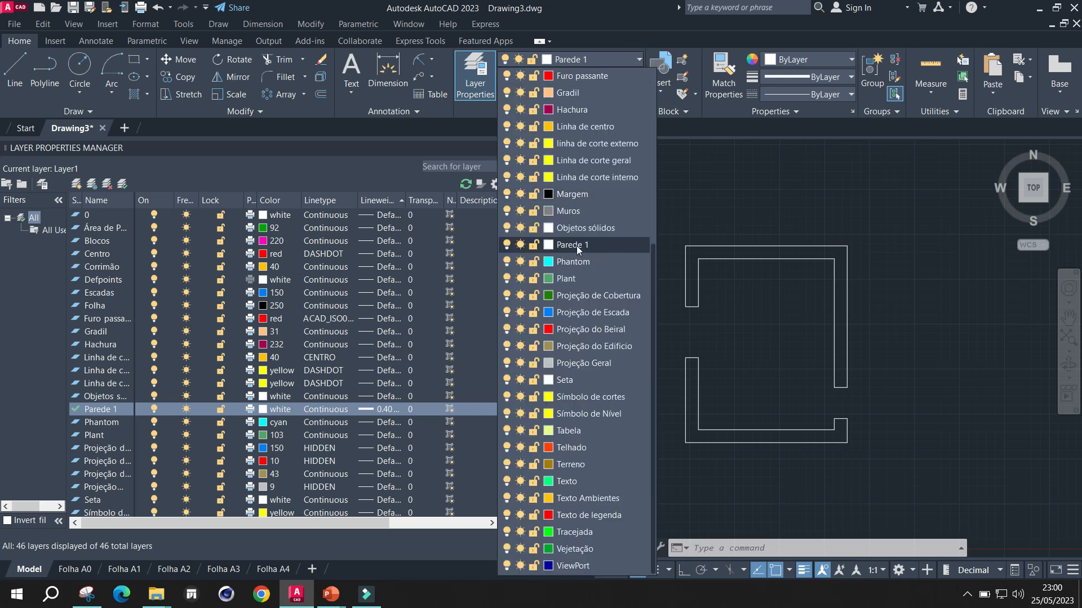
pyautogui.click(580, 247)
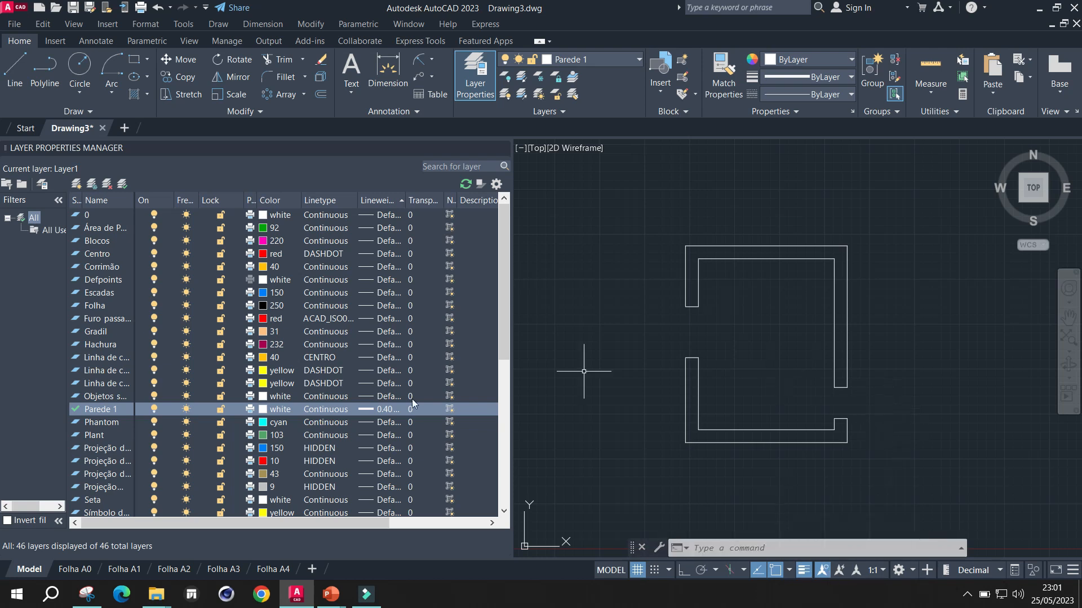
pyautogui.click(368, 410)
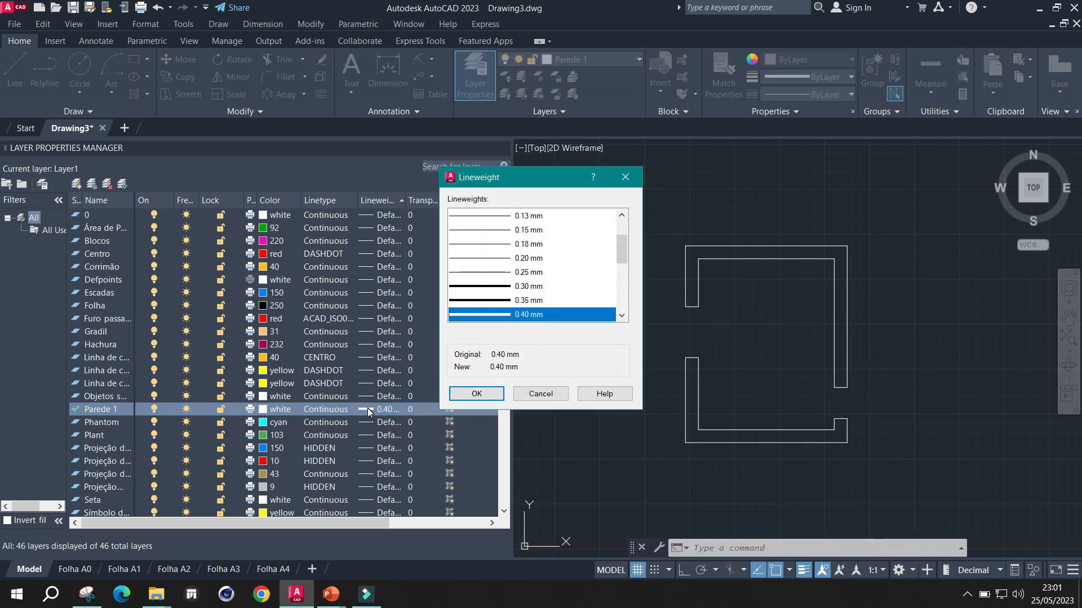
pyautogui.moveTo(621, 252); pyautogui.dragTo(621, 283)
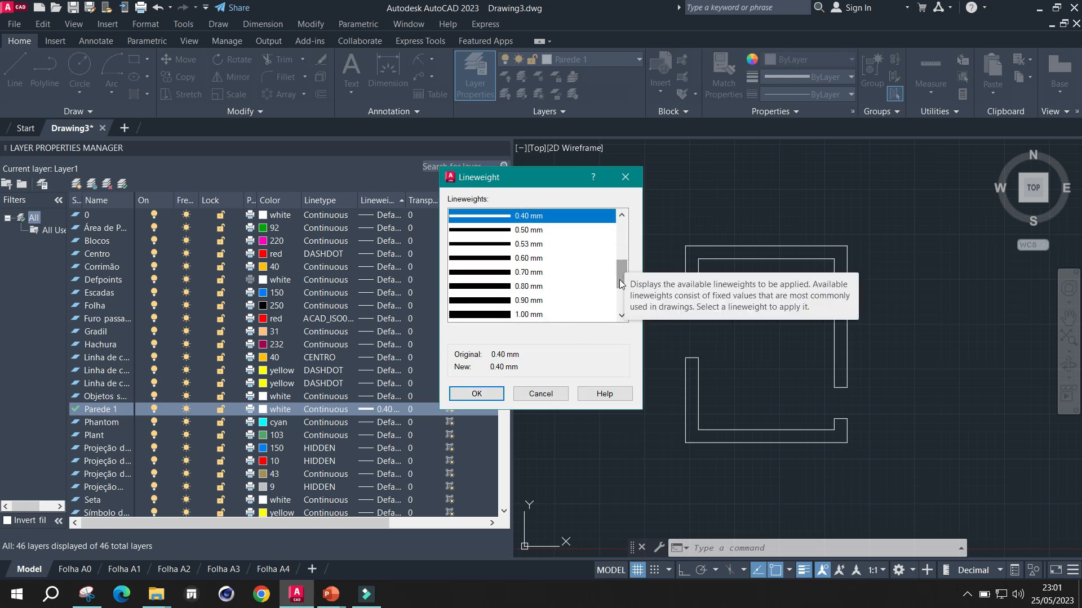
pyautogui.click(504, 315)
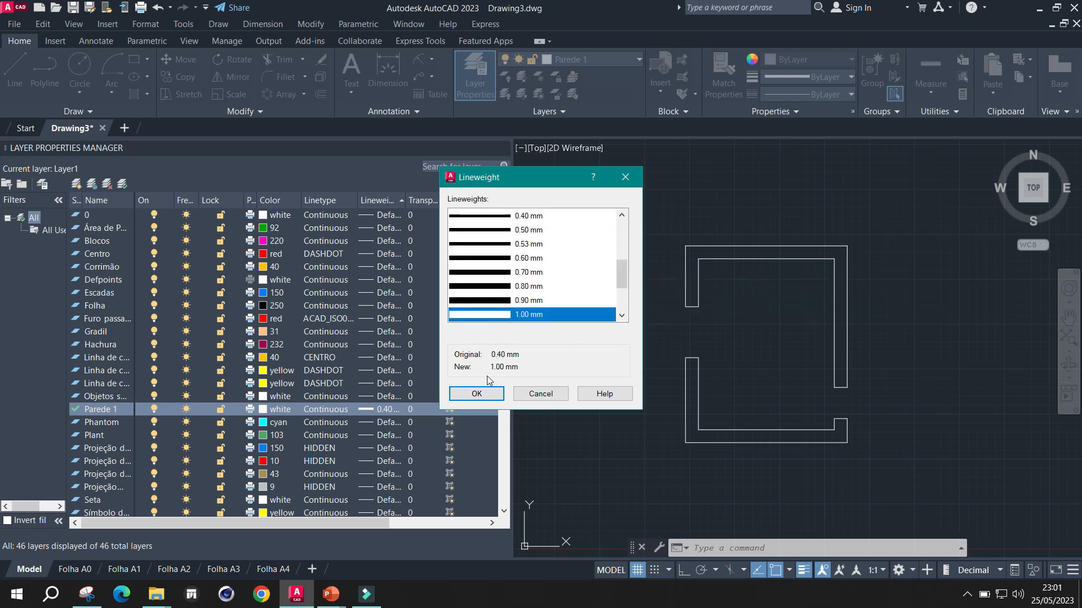
pyautogui.click(480, 394)
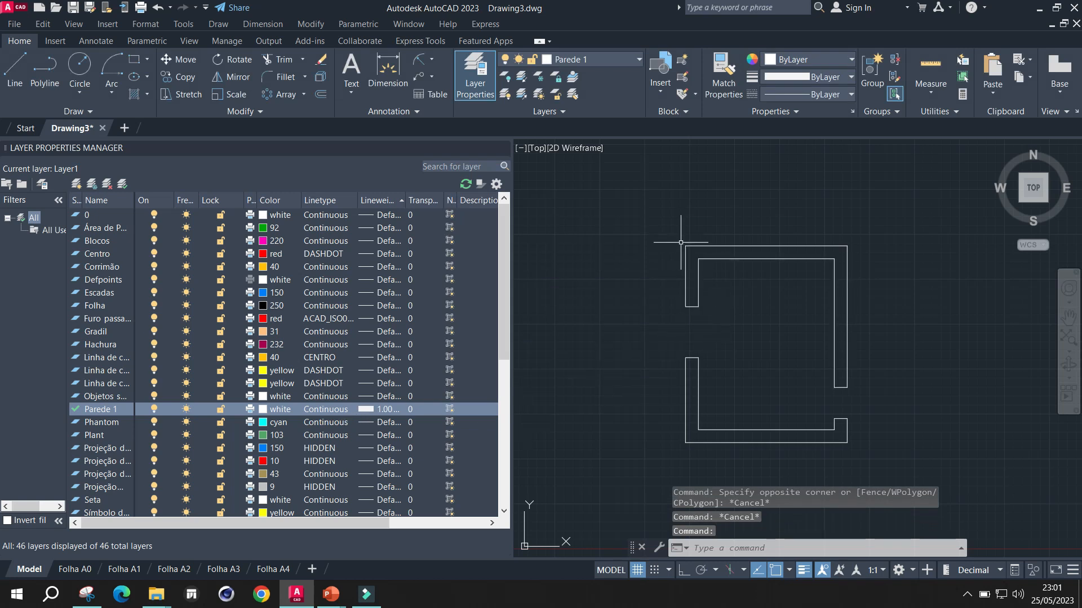
# Select all the walls, toggle the lineweight display off and on to check their thickness, and clear the selection
pyautogui.click(658, 209)
pyautogui.click(882, 457)
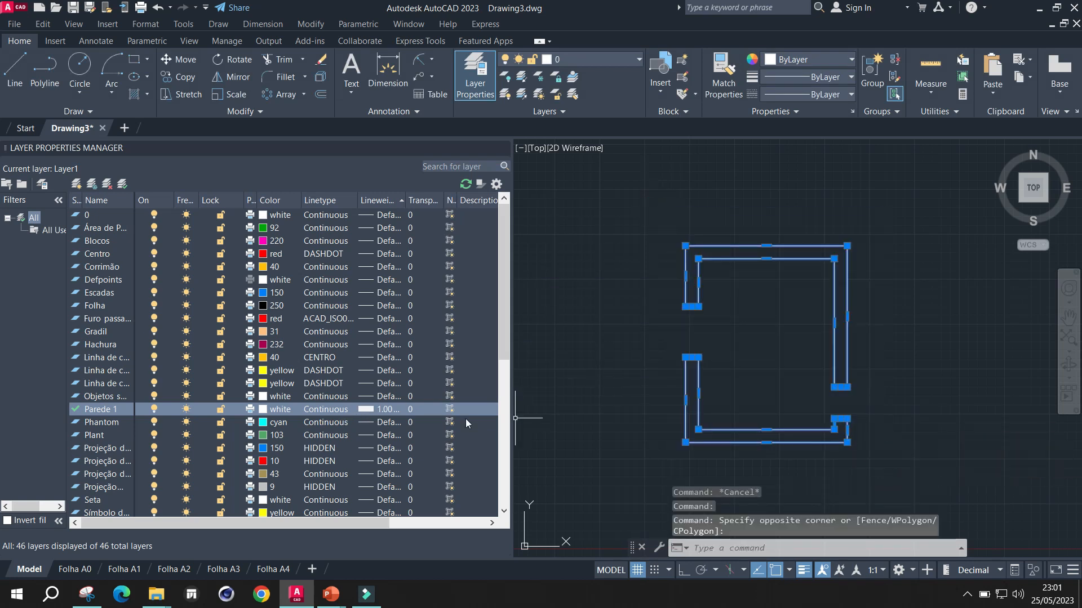
pyautogui.click(371, 410)
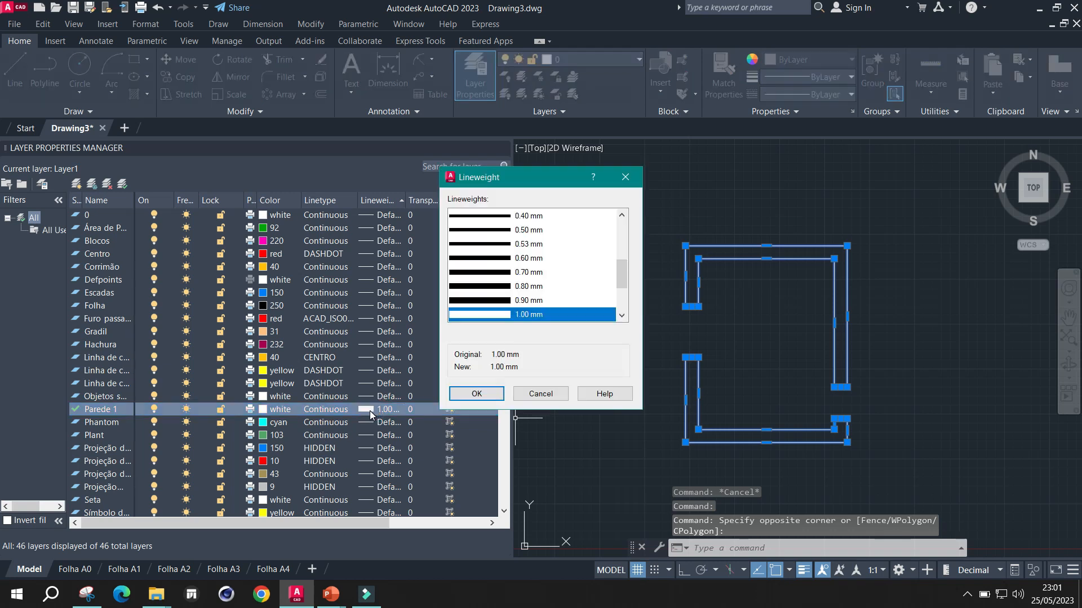
pyautogui.click(477, 394)
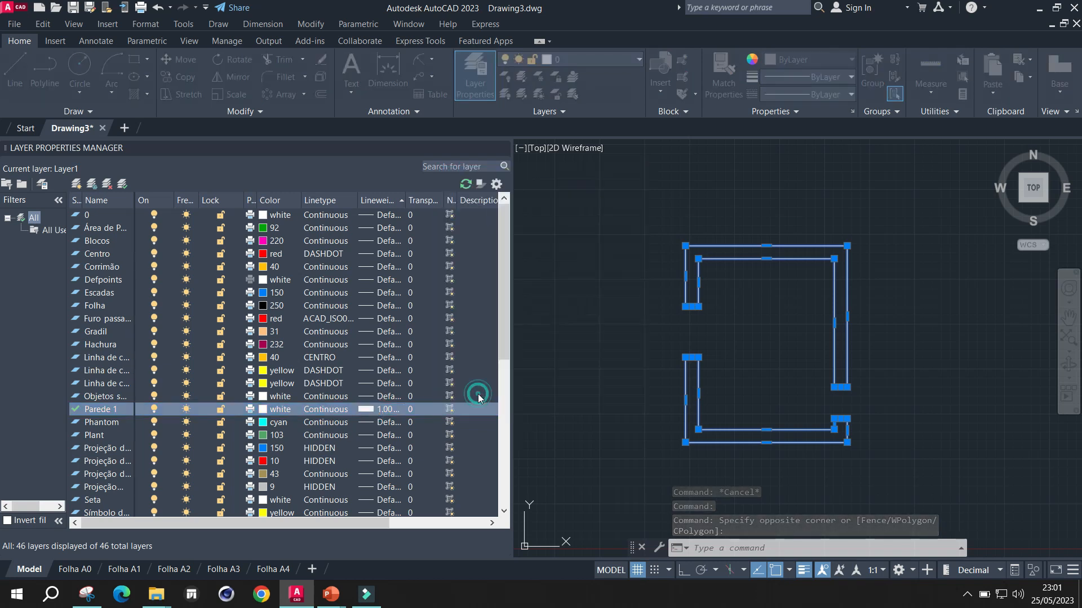
pyautogui.click(804, 570)
pyautogui.click(804, 571)
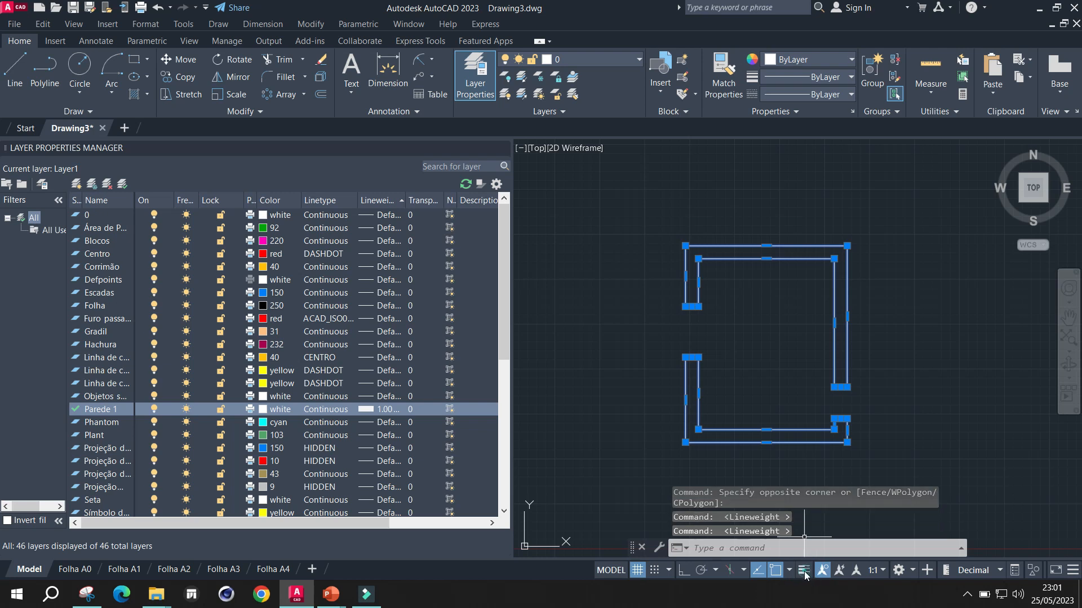
pyautogui.click(888, 367)
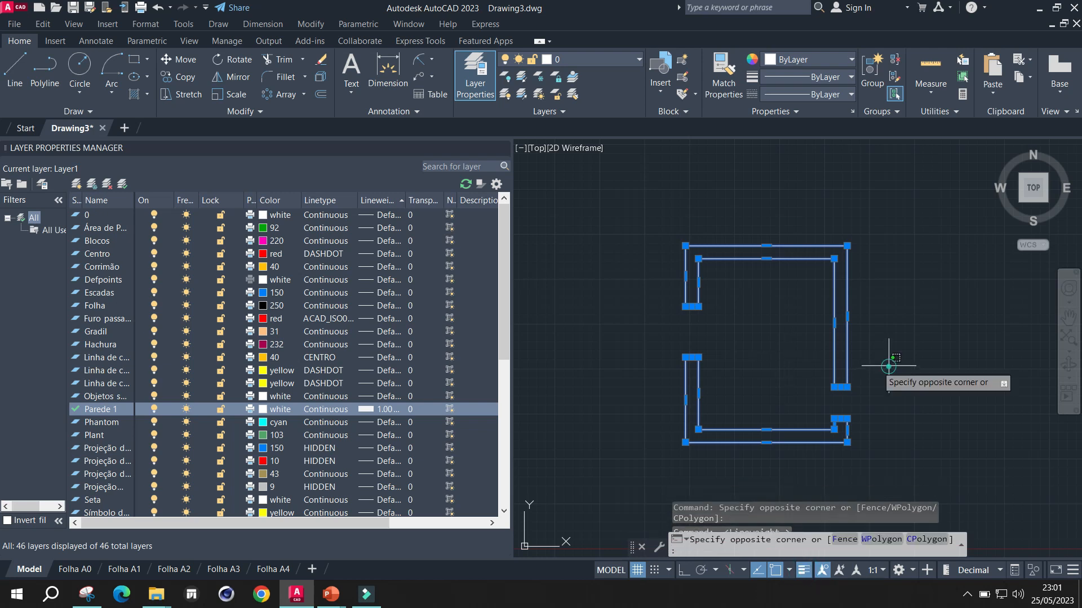
pyautogui.press('Escape')
pyautogui.press('Escape')
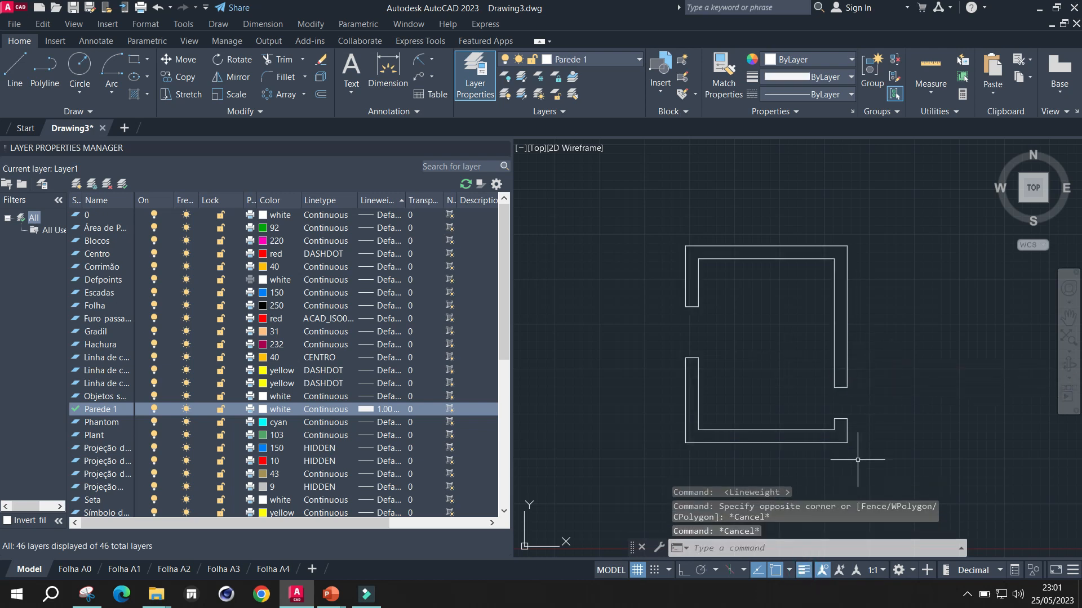
# Preview a vertical test line on the Parede 1 layer beside the plan and cancel it
pyautogui.click(638, 59)
pyautogui.click(620, 66)
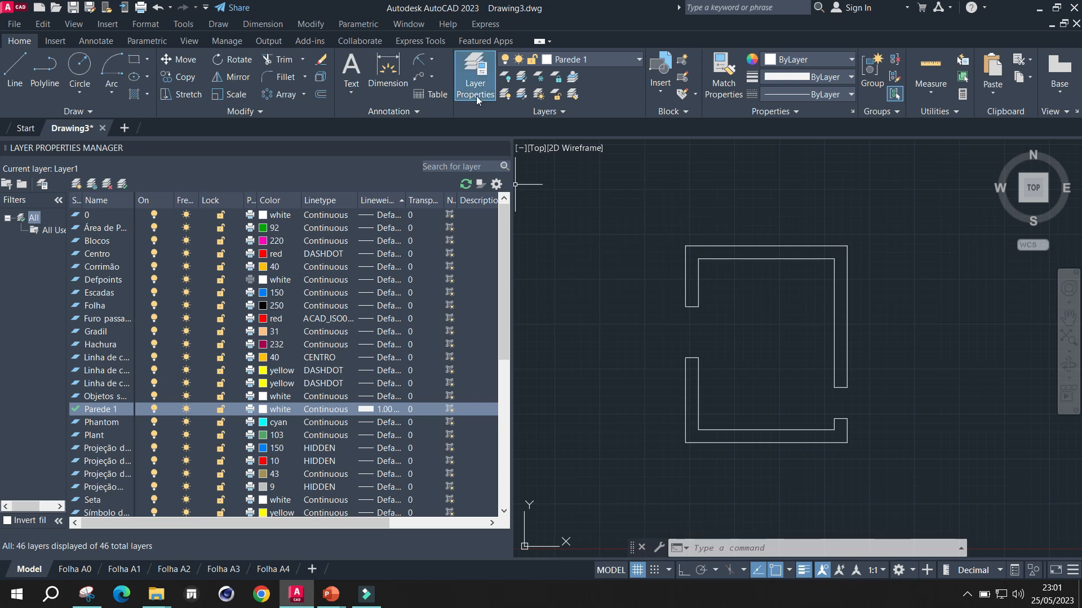
pyautogui.click(15, 68)
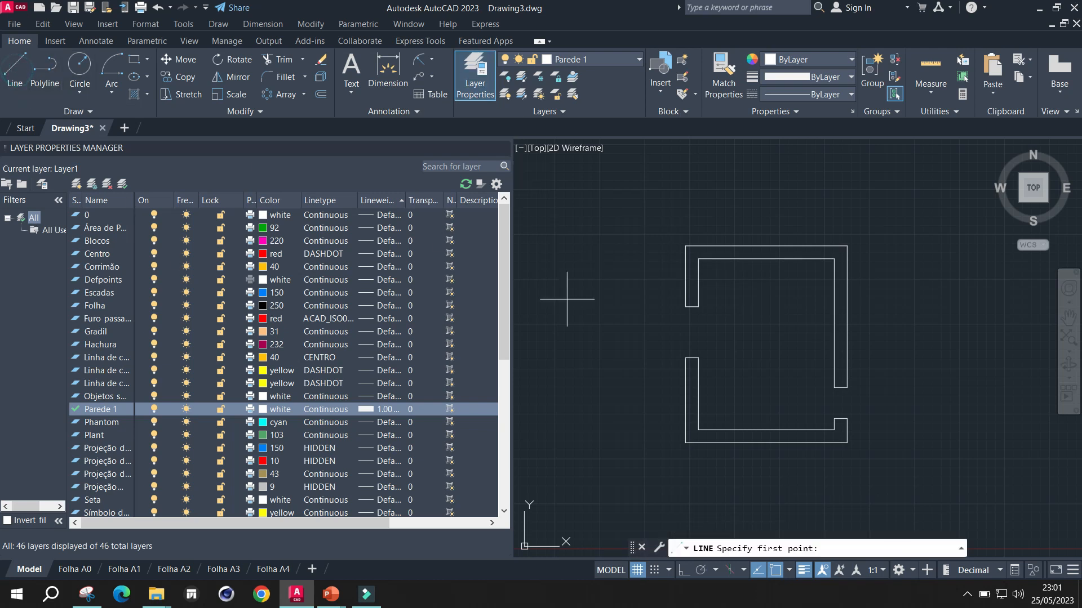
pyautogui.click(608, 305)
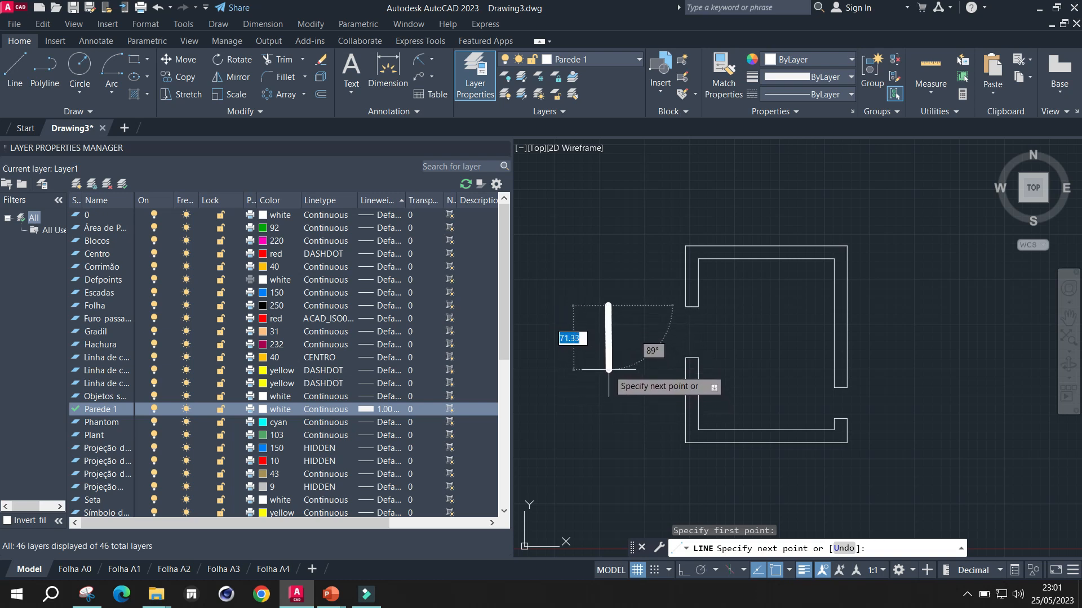
pyautogui.press('Escape')
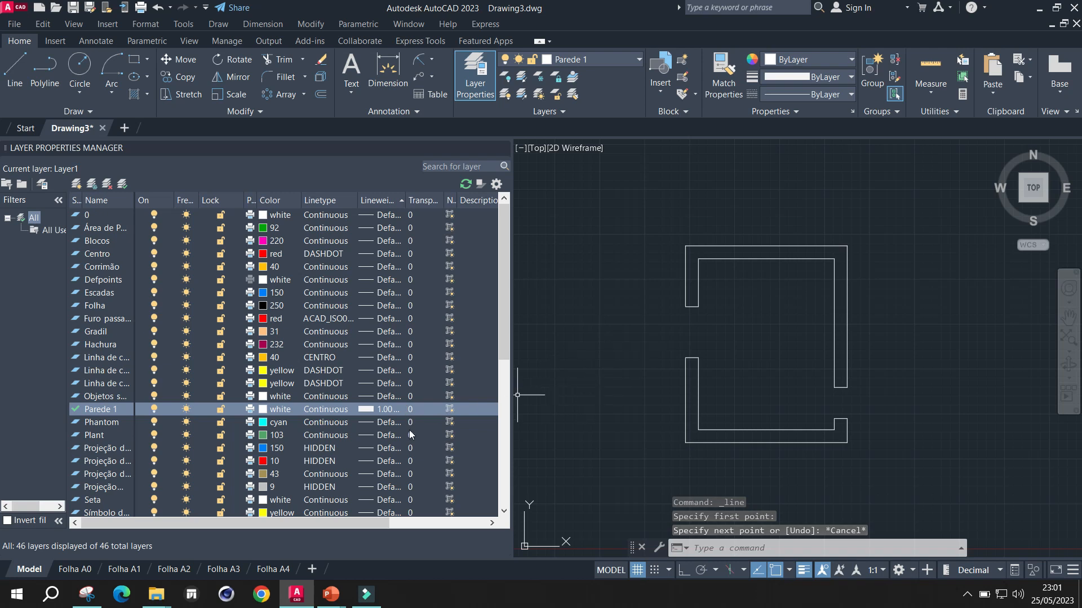
# Assign the upper outer wall polyline to the Parede 1 layer and undo the assignment
pyautogui.click(682, 278)
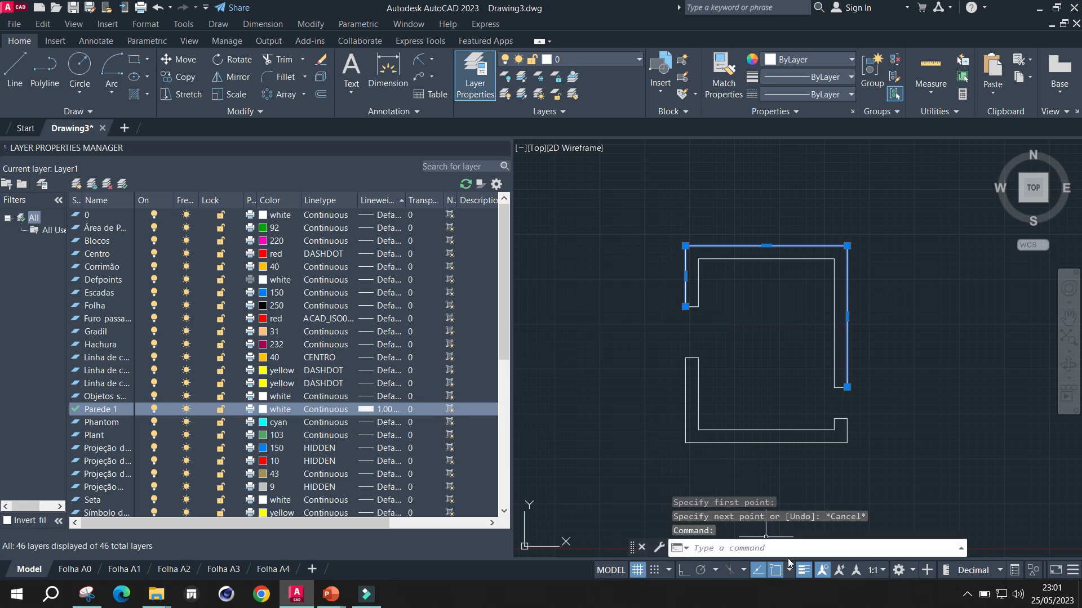
pyautogui.click(802, 570)
pyautogui.click(803, 570)
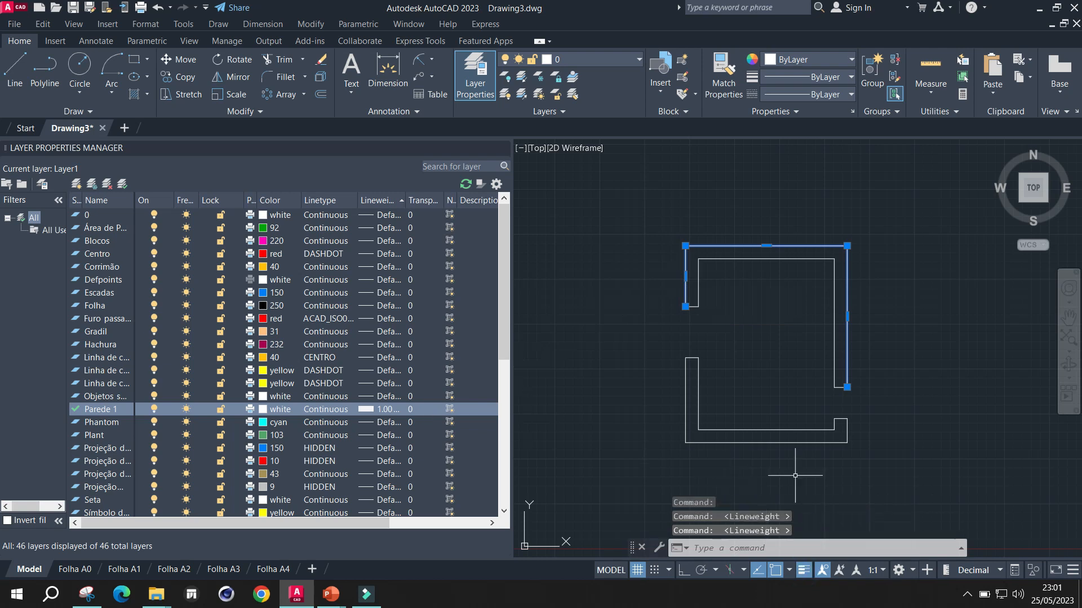
pyautogui.click(639, 60)
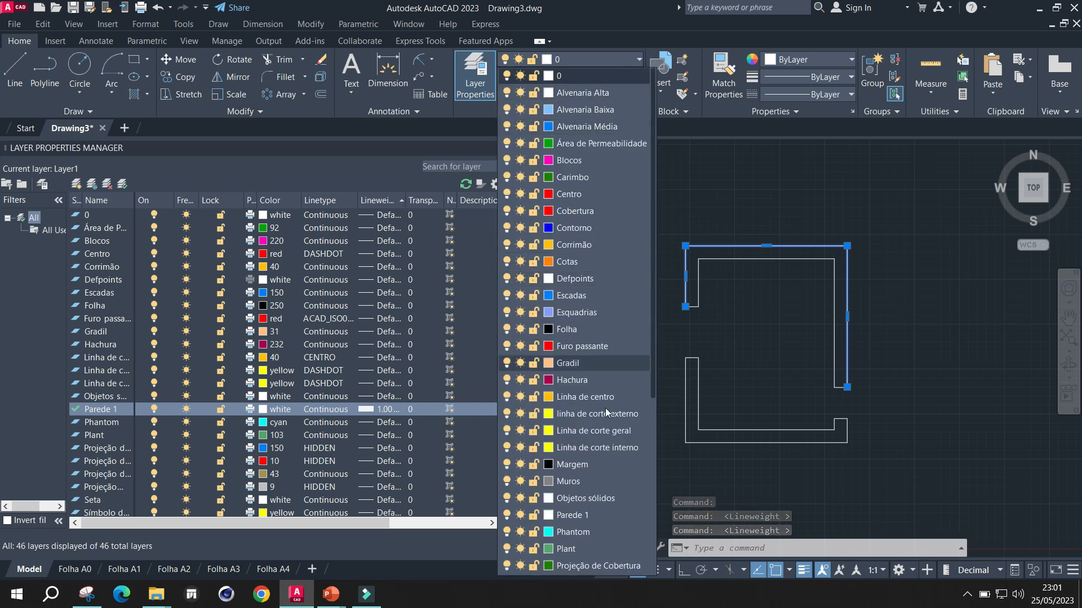
pyautogui.click(571, 516)
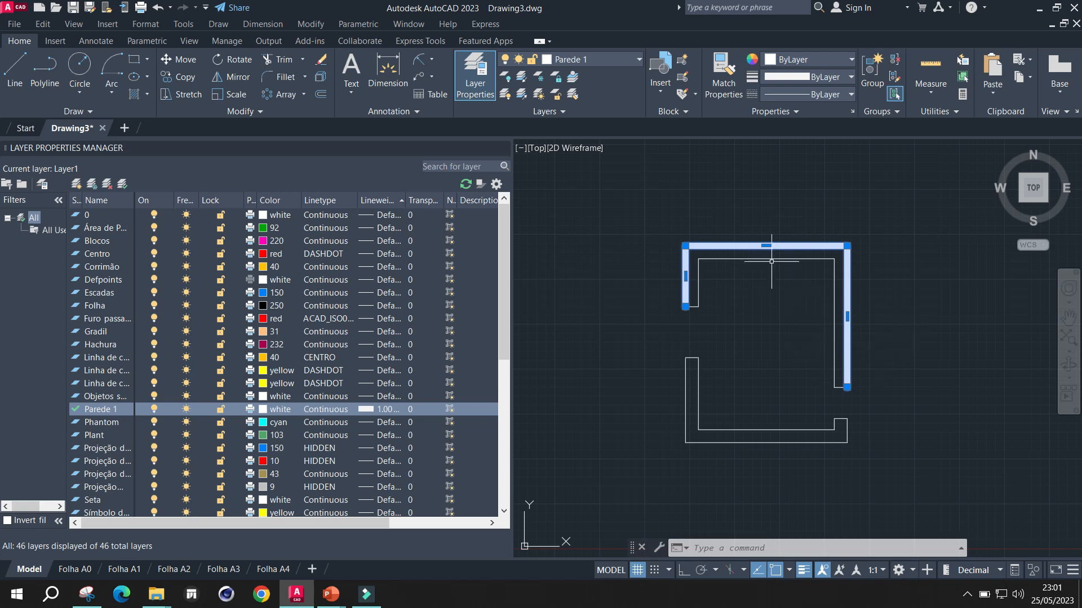
pyautogui.press('Escape')
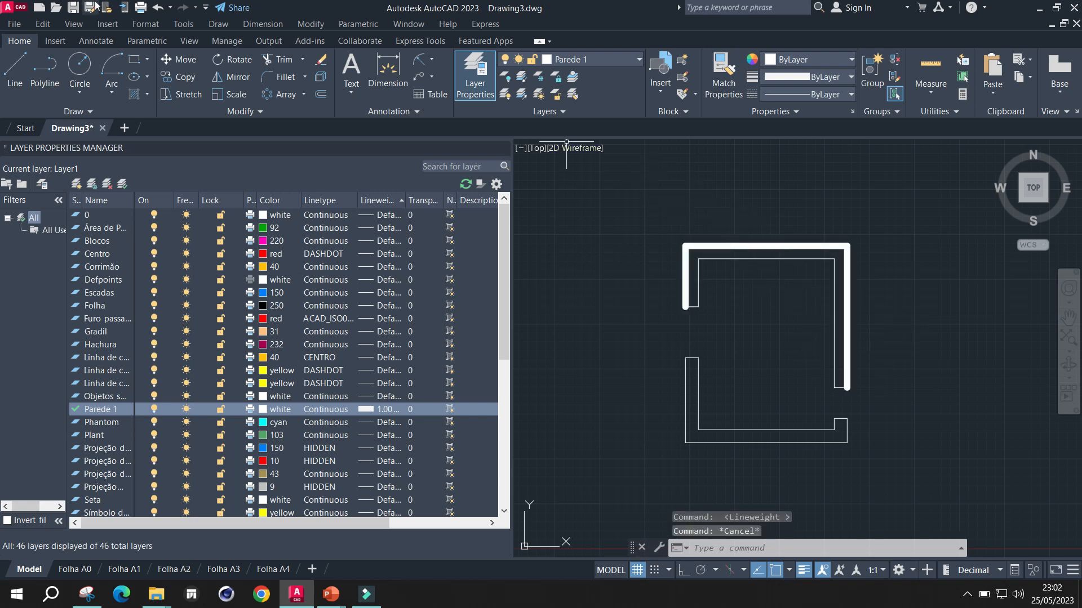
pyautogui.click(159, 9)
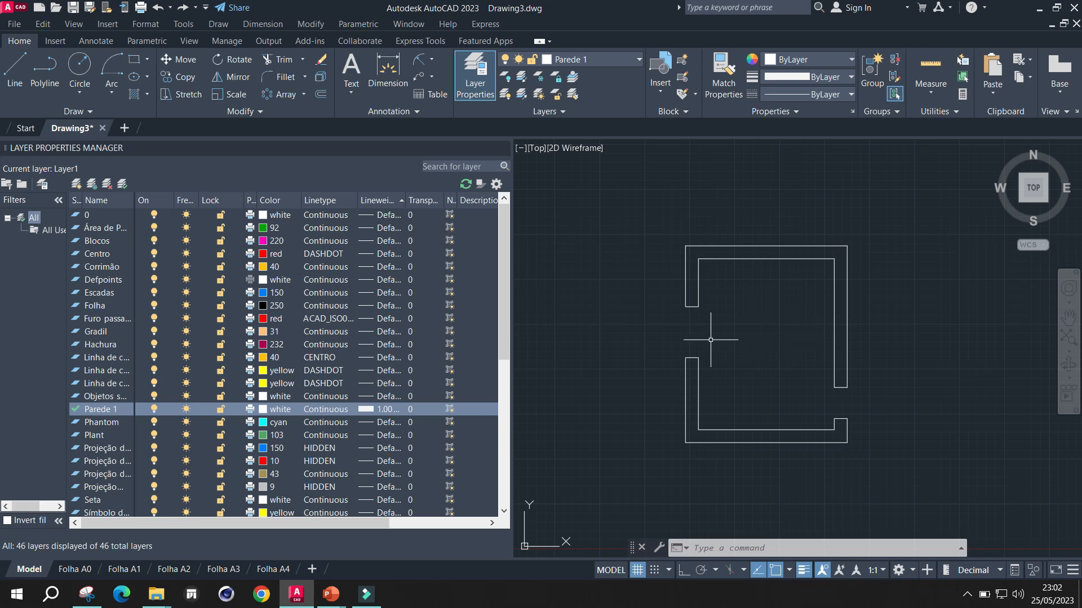
# Set the lineweight of the Parede 1 layer to 0.70 mm
pyautogui.click(371, 409)
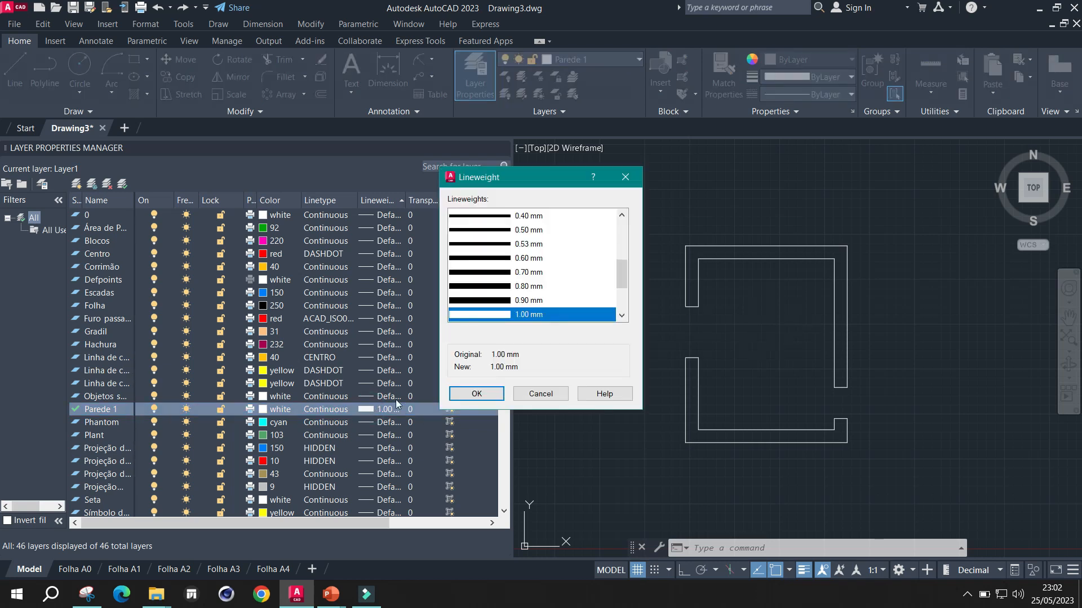
pyautogui.click(496, 273)
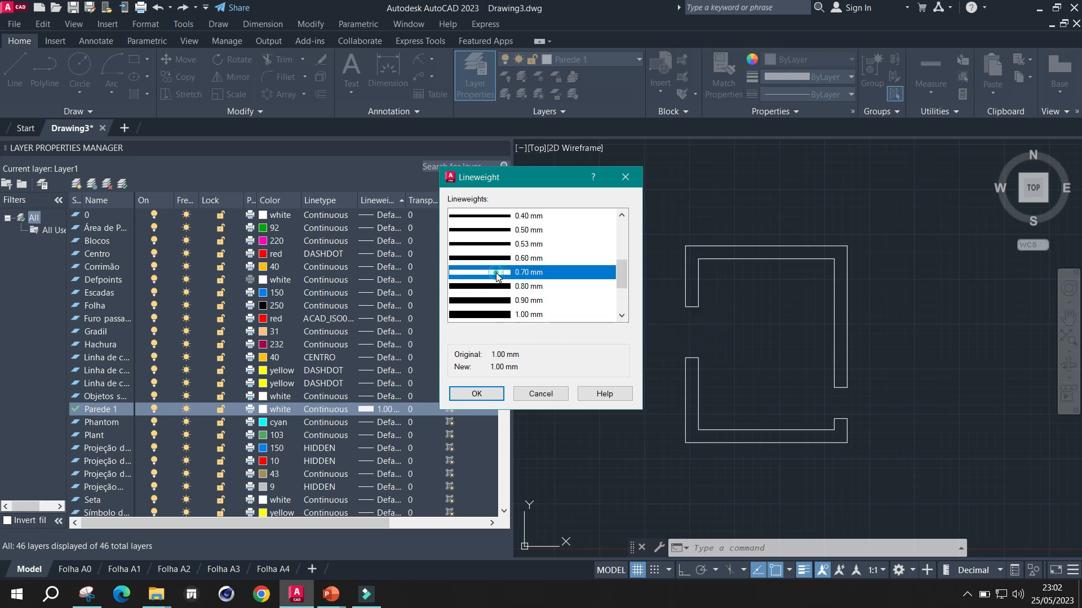
pyautogui.click(482, 399)
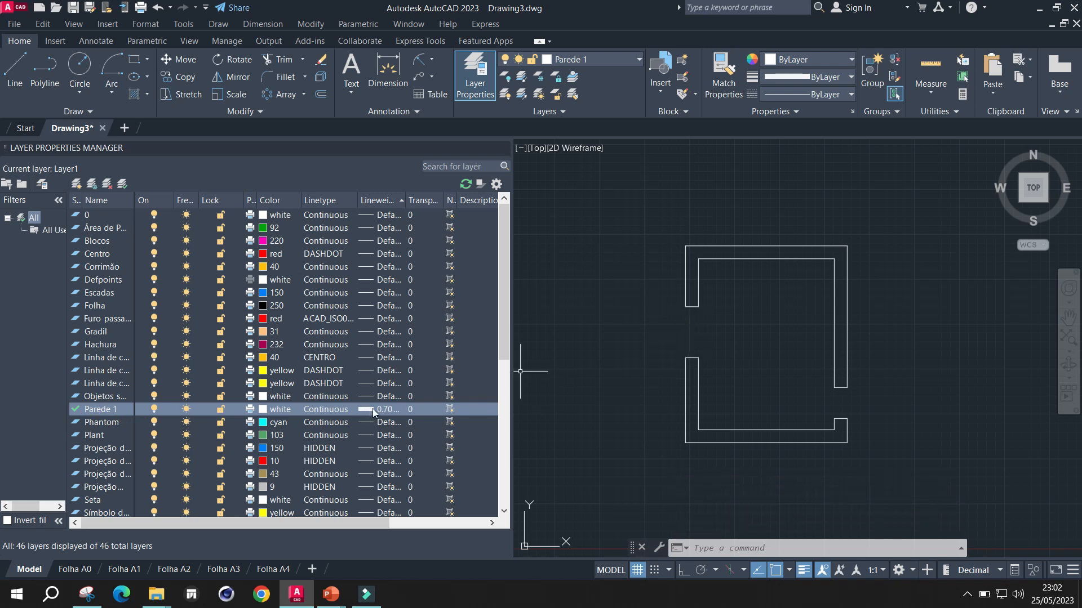
# Select all the wall lines of the plan, assign them to the Parede 1 layer, and clear the selection
pyautogui.click(688, 285)
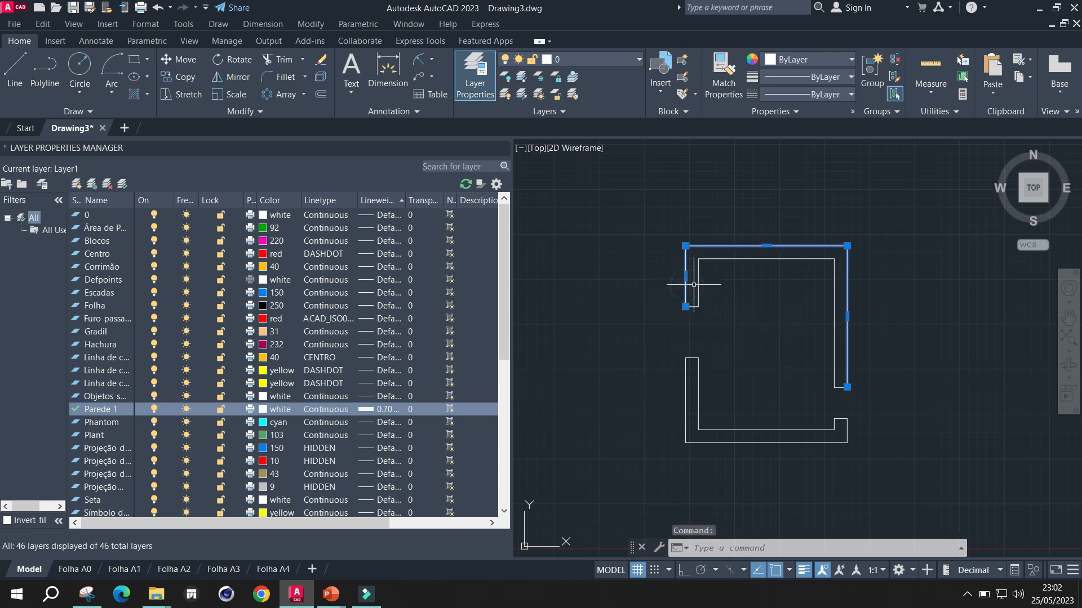
pyautogui.click(657, 218)
pyautogui.press('Escape')
pyautogui.press('Escape')
pyautogui.click(653, 209)
pyautogui.click(890, 459)
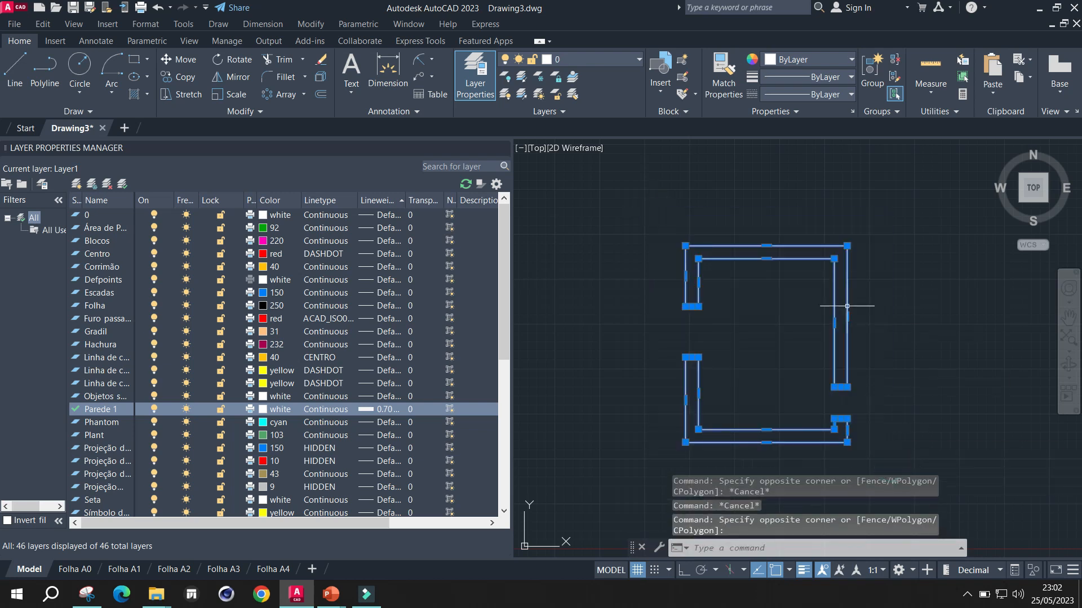
pyautogui.click(639, 60)
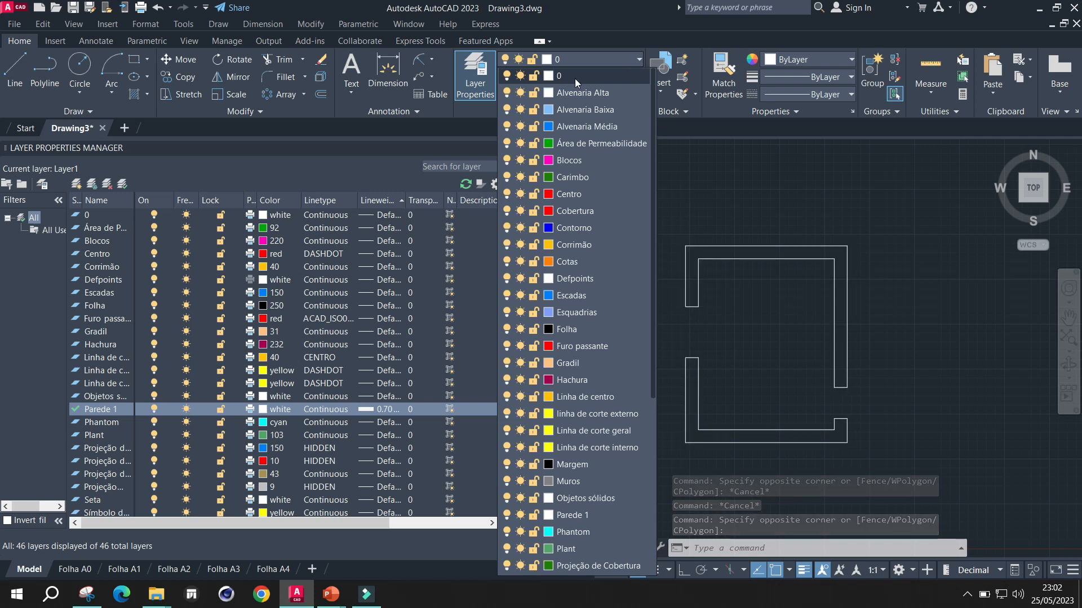
pyautogui.click(577, 517)
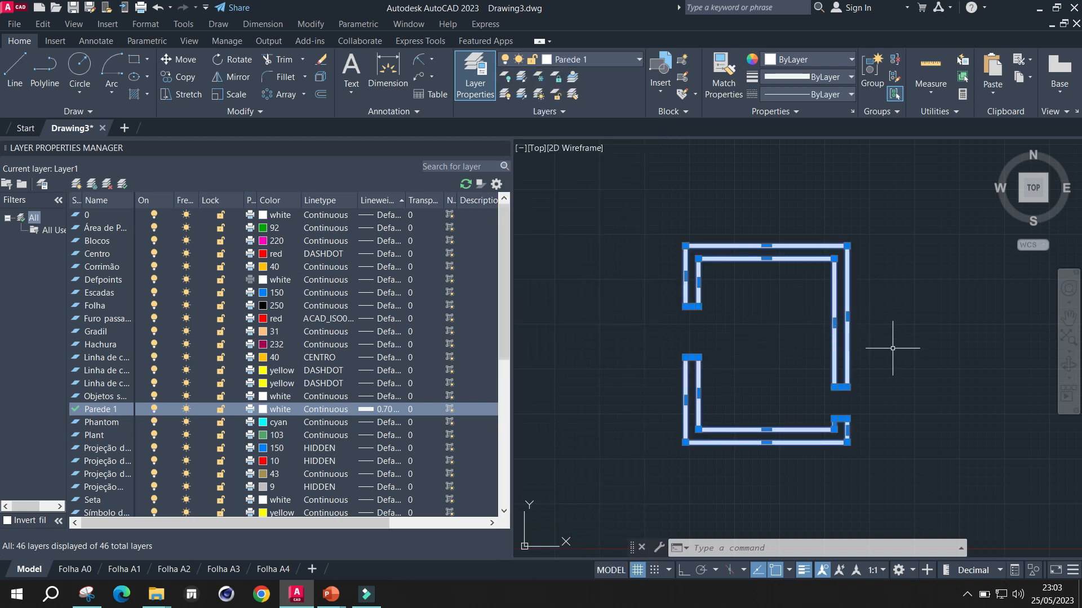
pyautogui.press('Escape')
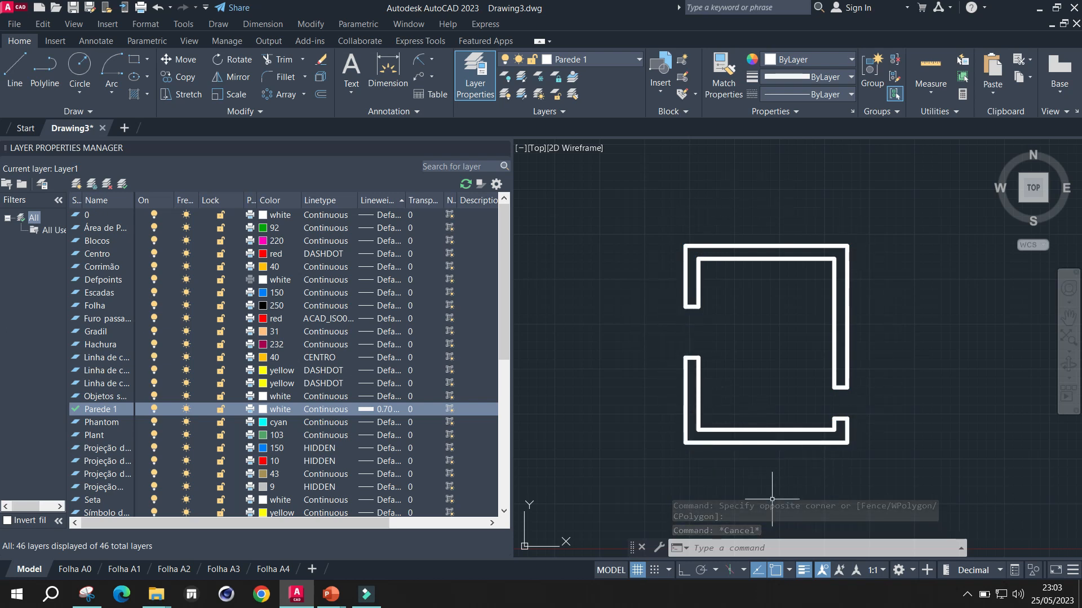
# Toggle the lineweight display off and on several times to compare the walls, leaving it on
pyautogui.click(806, 574)
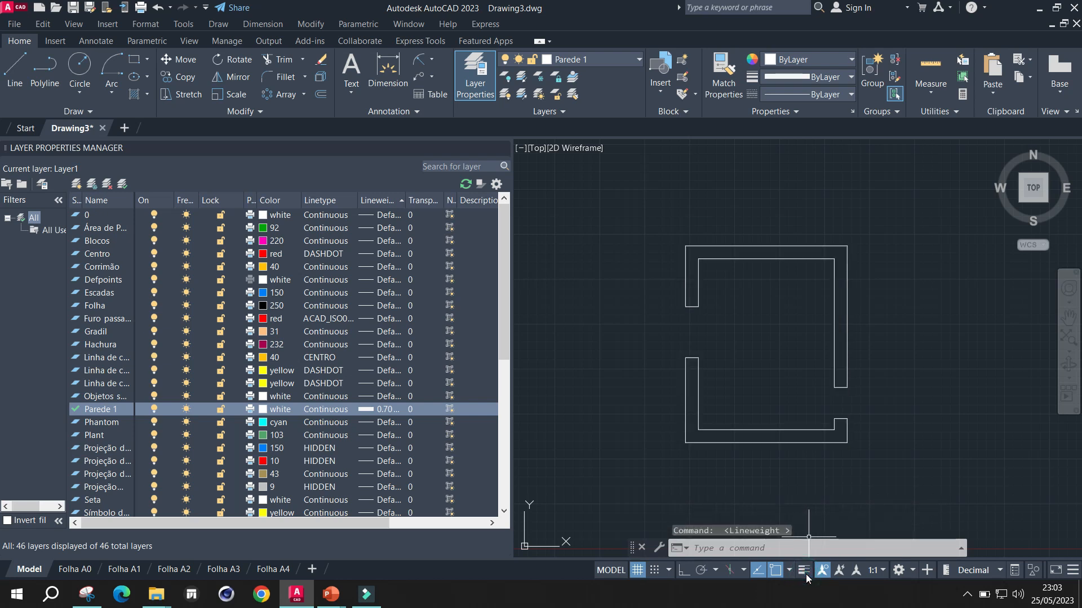
pyautogui.click(806, 571)
pyautogui.click(805, 571)
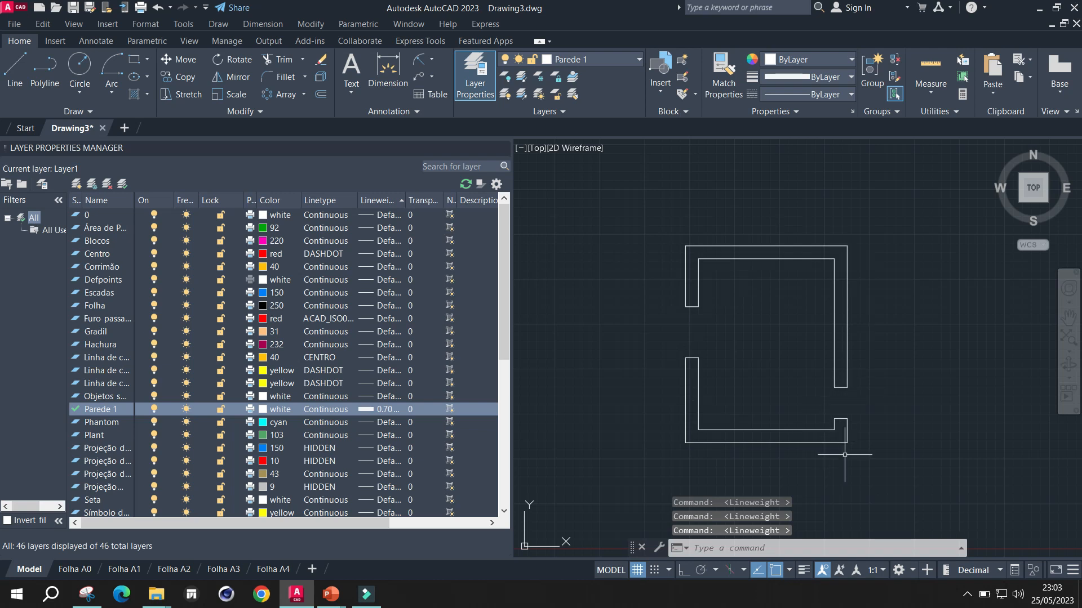
pyautogui.click(806, 571)
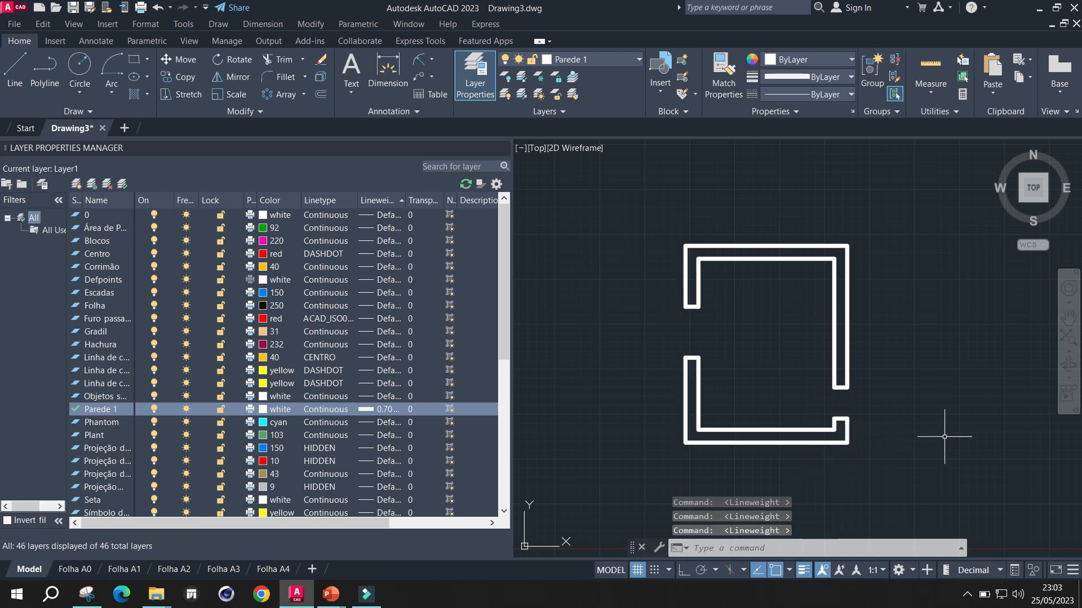
pyautogui.click(806, 571)
pyautogui.click(805, 571)
# Open the status bar customization list and toggle the LineWeight entry repeatedly, leaving it enabled
pyautogui.click(1073, 570)
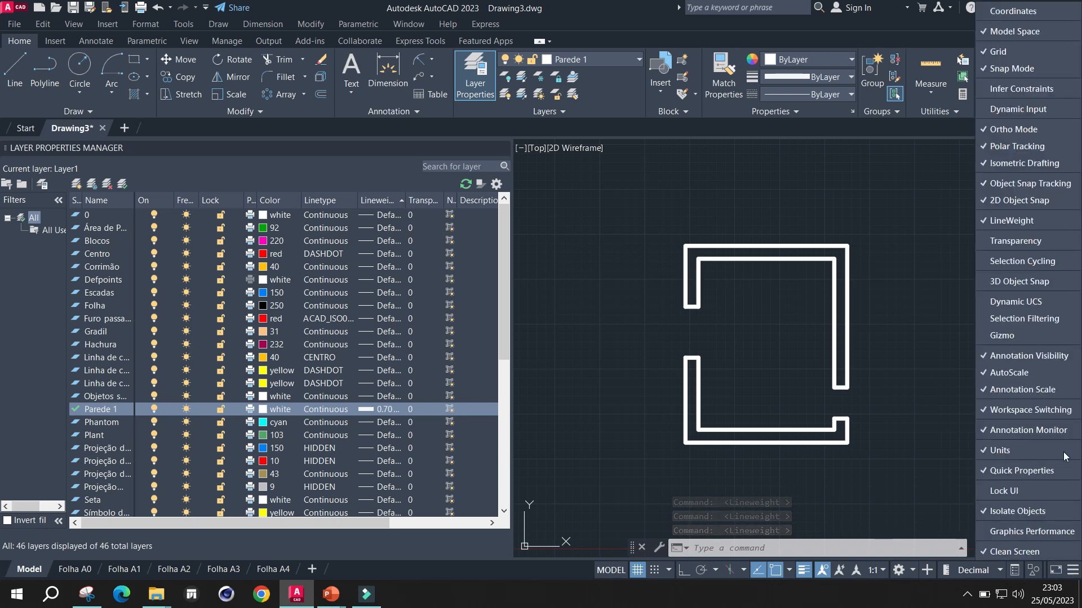
pyautogui.click(1008, 222)
pyautogui.click(1009, 222)
pyautogui.click(1008, 222)
pyautogui.click(1008, 221)
pyautogui.click(1008, 222)
pyautogui.click(1009, 222)
pyautogui.click(1008, 222)
pyautogui.click(1009, 222)
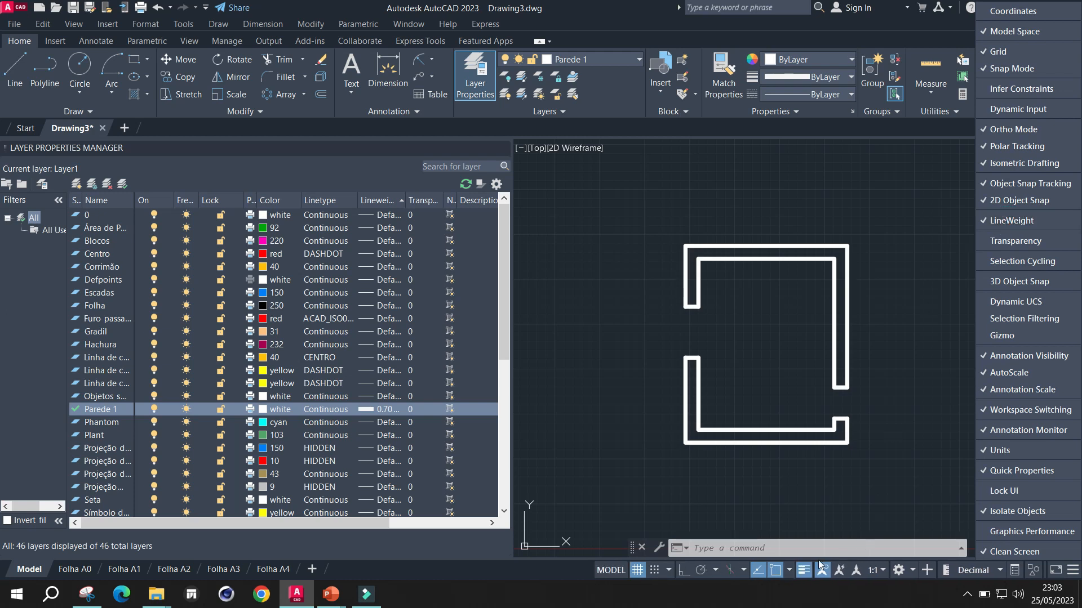
# Close the status bar customization list and set the Parede 1 layer's lineweight to 0.30 mm
pyautogui.click(873, 414)
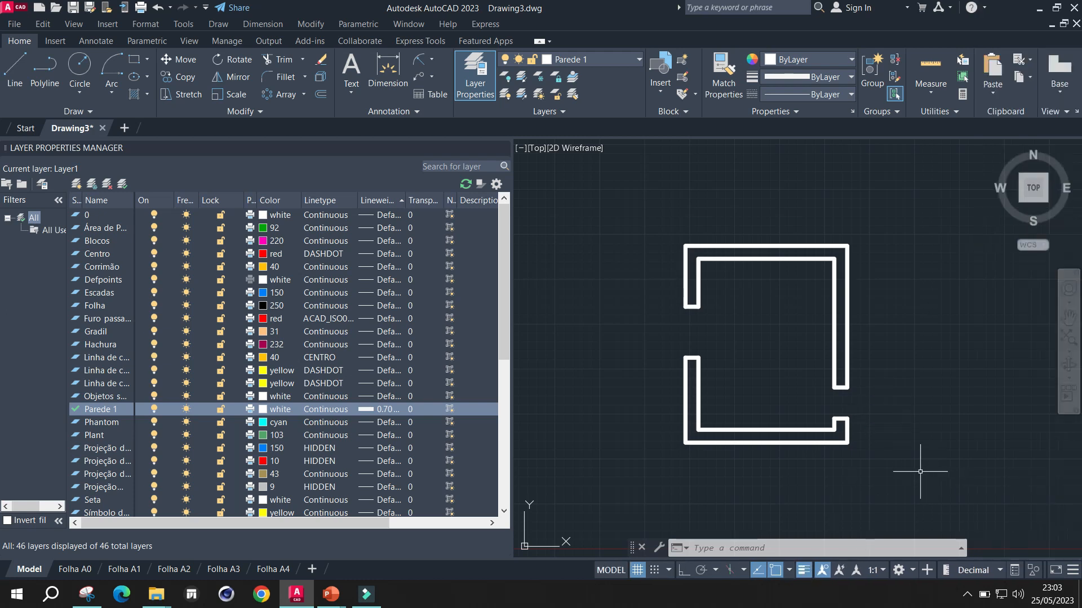
pyautogui.press('Escape')
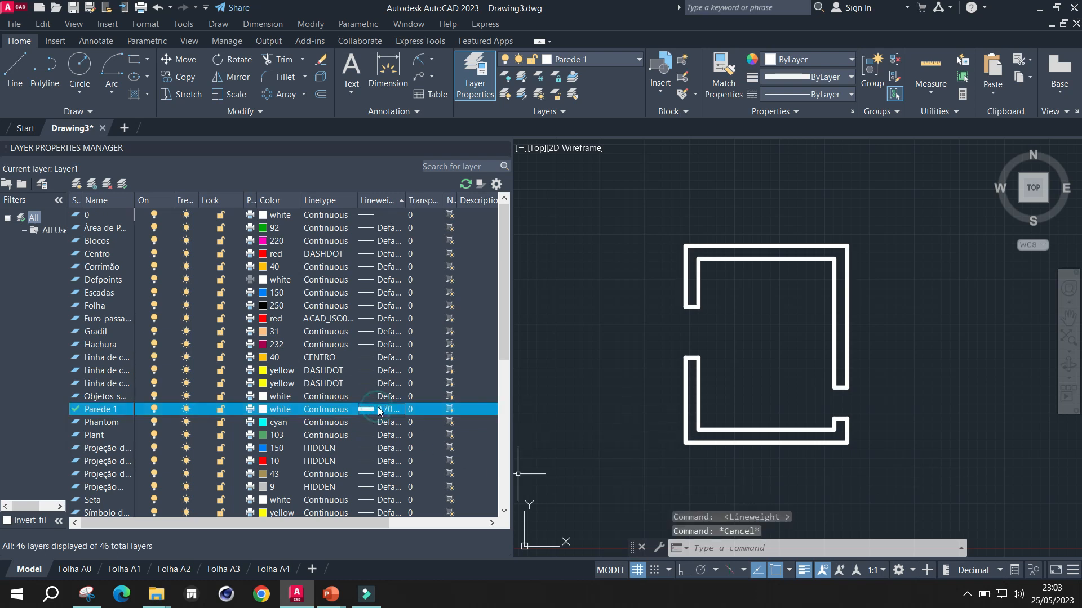
pyautogui.click(376, 409)
pyautogui.scroll(1, 540, 293)
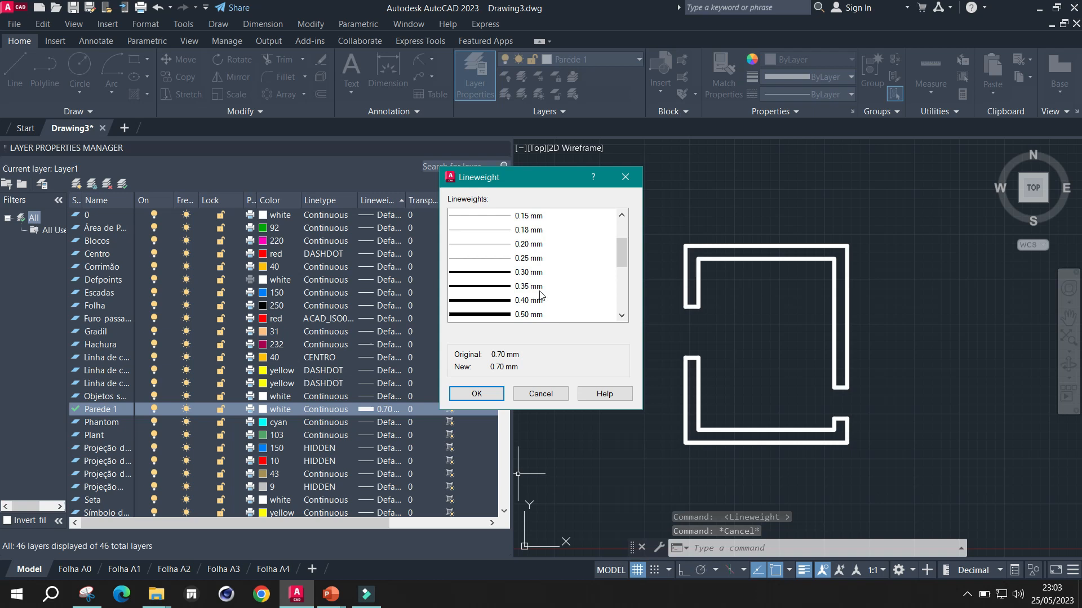
pyautogui.click(519, 273)
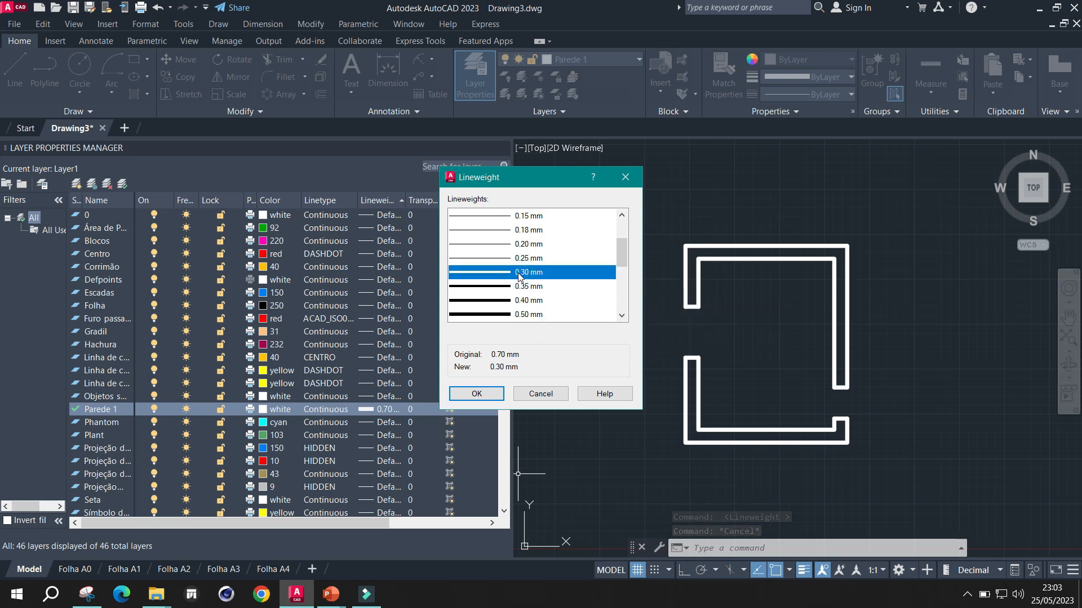
pyautogui.click(488, 395)
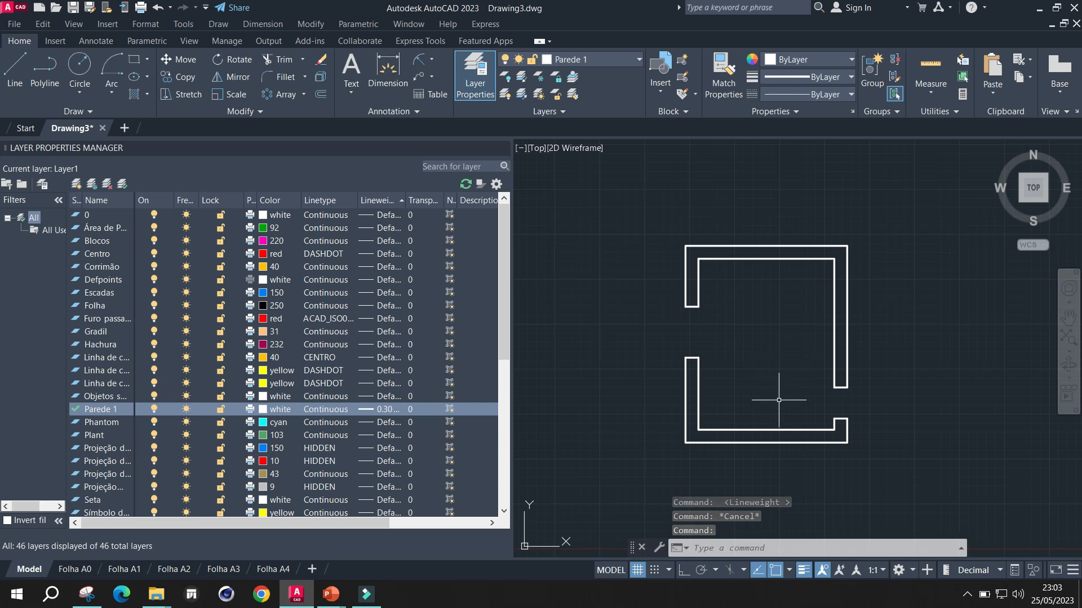
pyautogui.scroll(-1, 812, 457)
pyautogui.scroll(1, 813, 457)
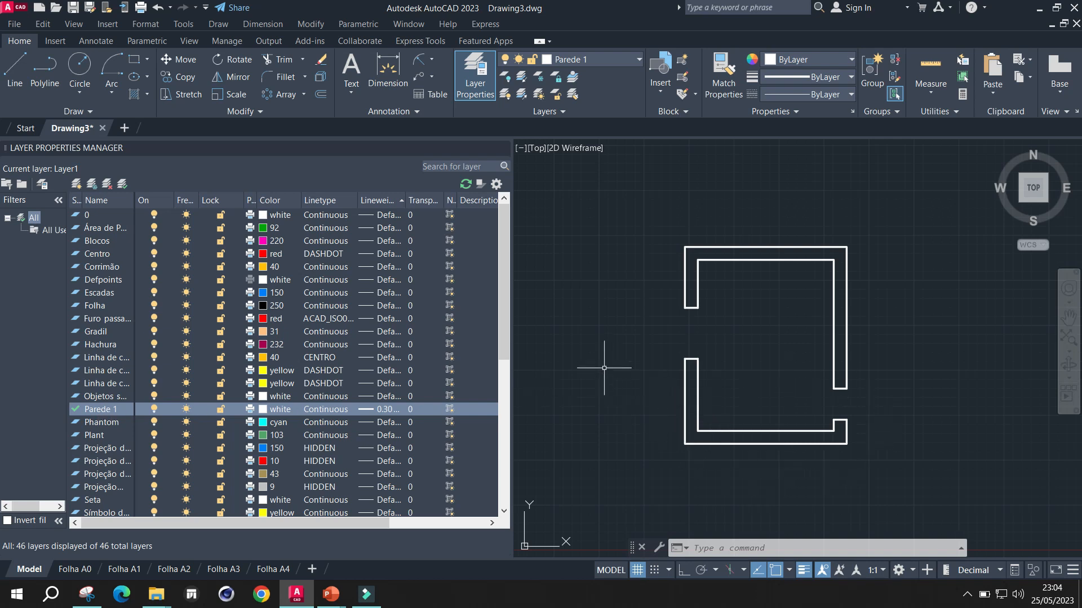
pyautogui.press('Escape')
pyautogui.scroll(2, 622, 361)
pyautogui.scroll(-2, 622, 361)
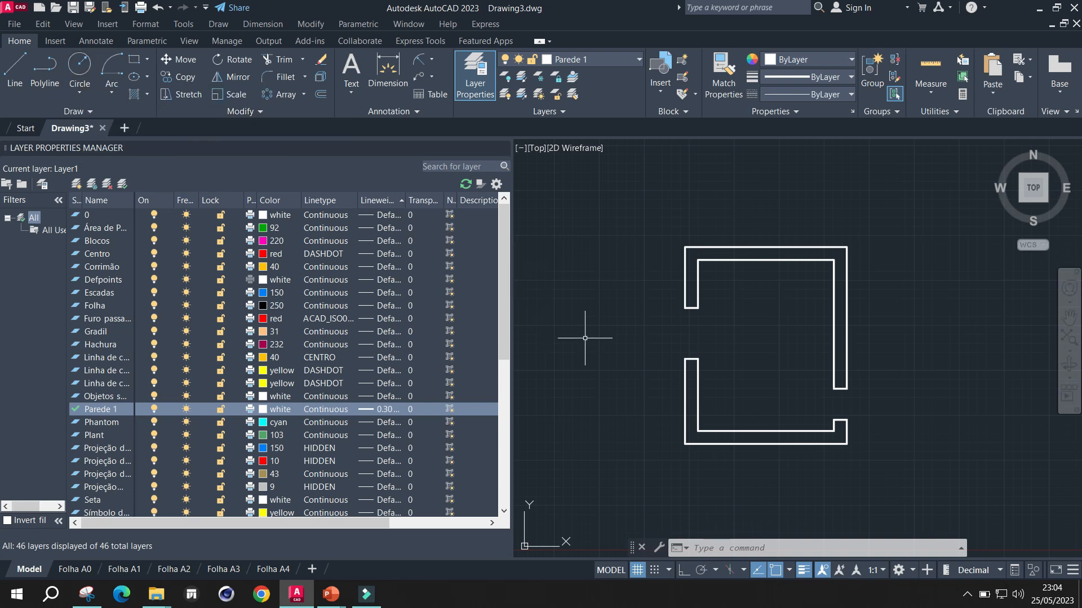
pyautogui.scroll(2, 593, 338)
pyautogui.scroll(-2, 606, 335)
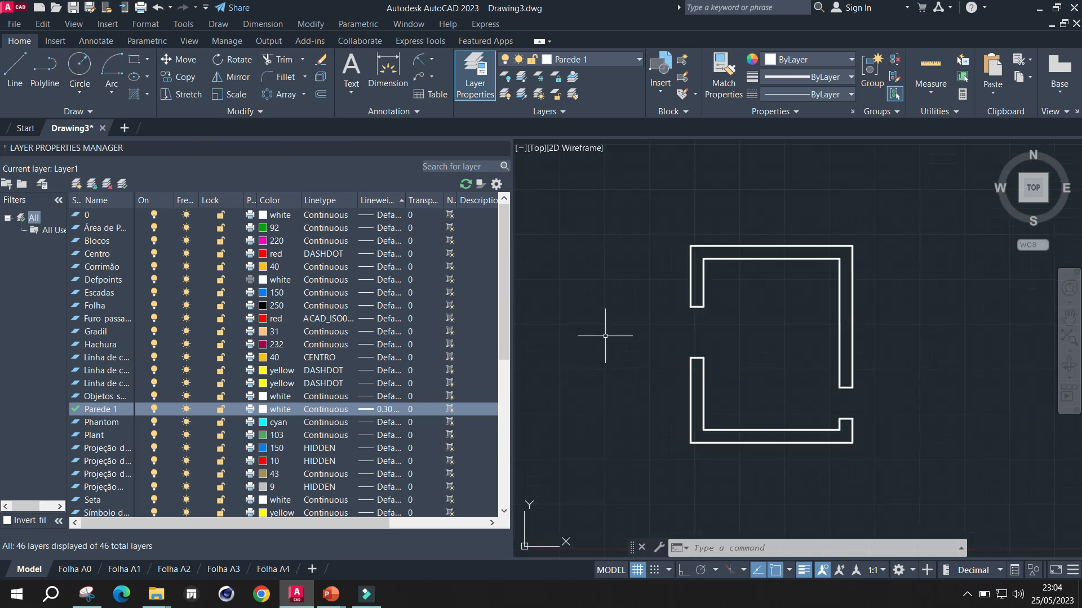
# Draw a horizontal rectangle as a table in the upper part of the room, abandoning the circle command
pyautogui.click(78, 66)
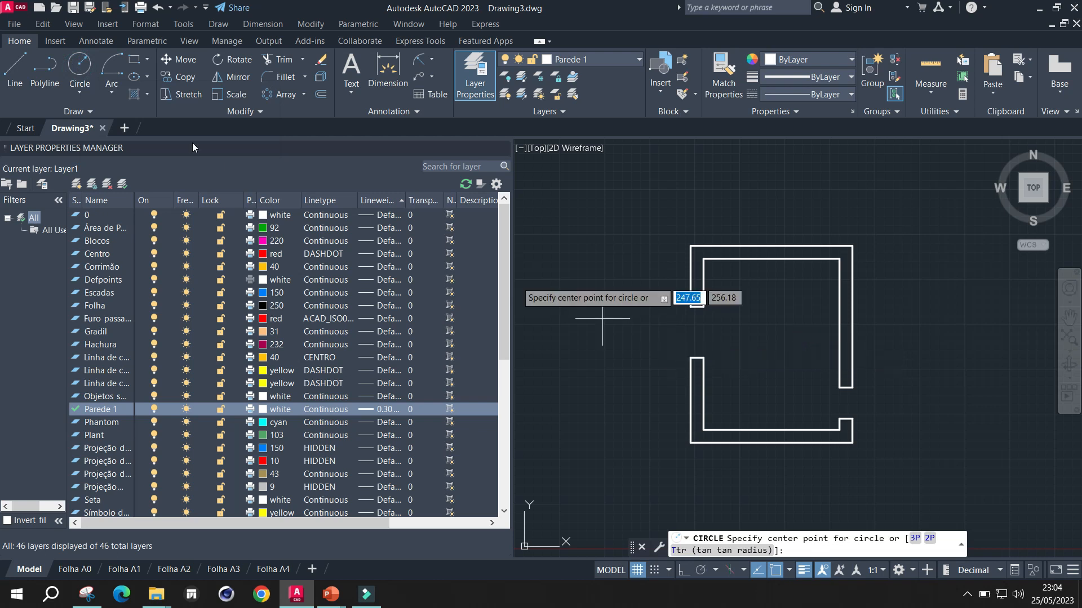
pyautogui.click(135, 59)
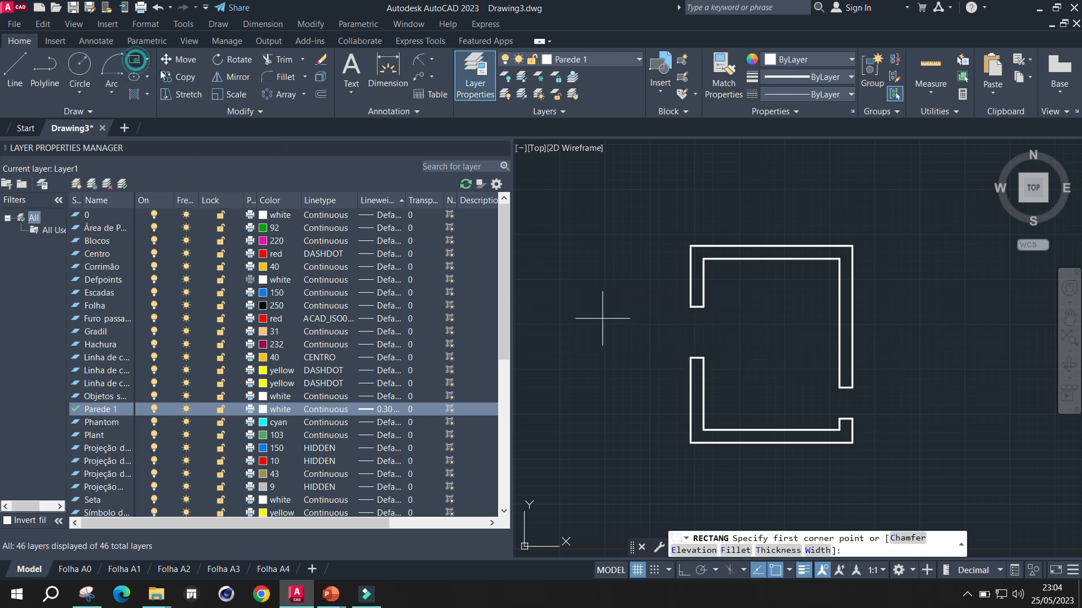
pyautogui.click(739, 289)
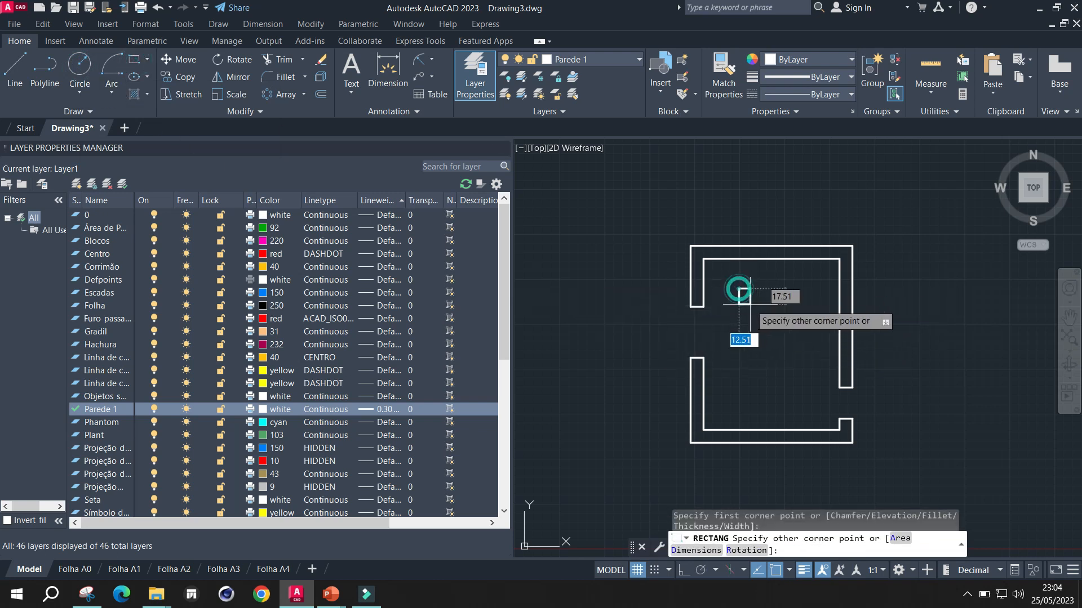
pyautogui.click(779, 313)
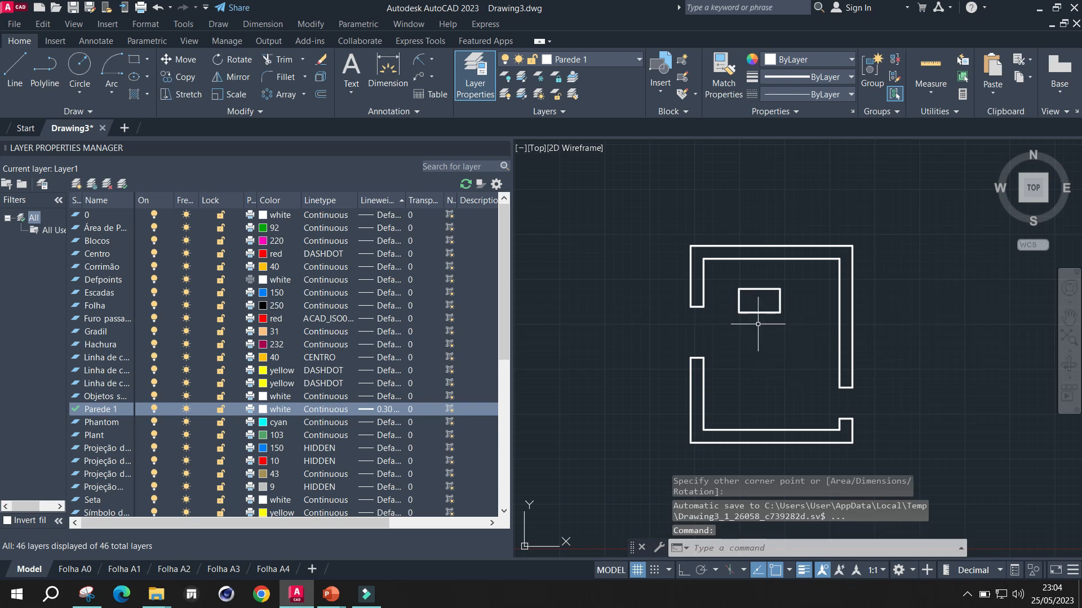
# Draw a small chair seat rectangle about 19 by 11 units just below the table
pyautogui.click(143, 63)
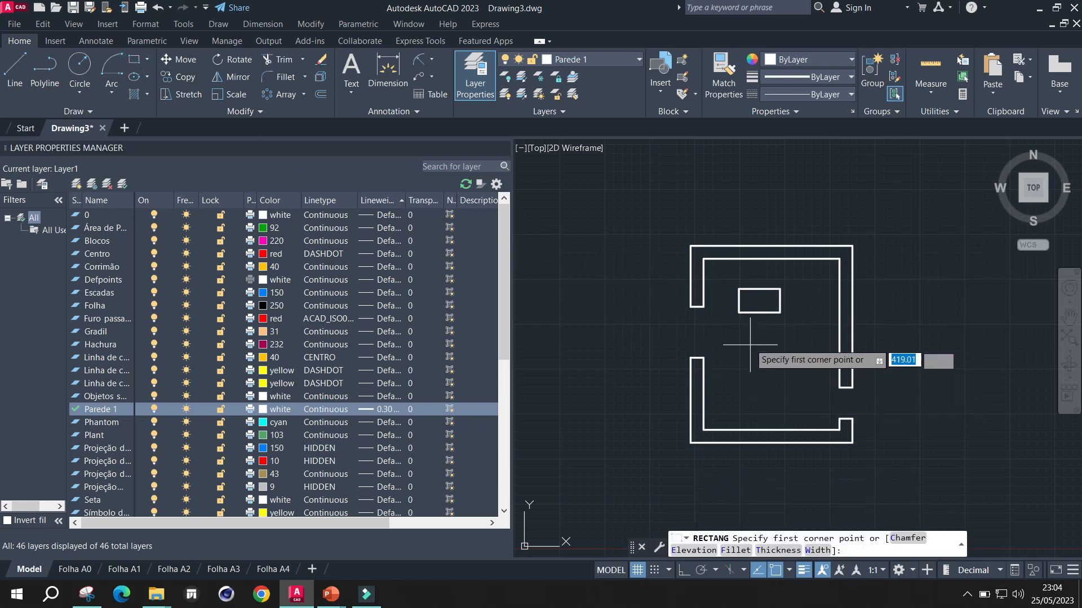
pyautogui.click(752, 327)
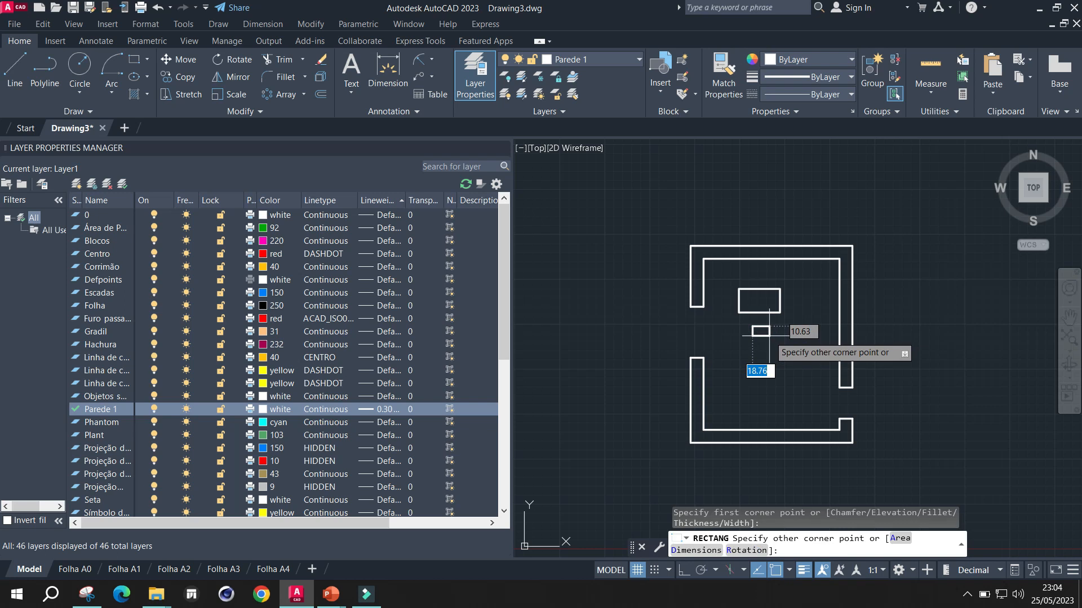
pyautogui.click(769, 337)
pyautogui.scroll(-1, 807, 358)
pyautogui.scroll(1, 808, 358)
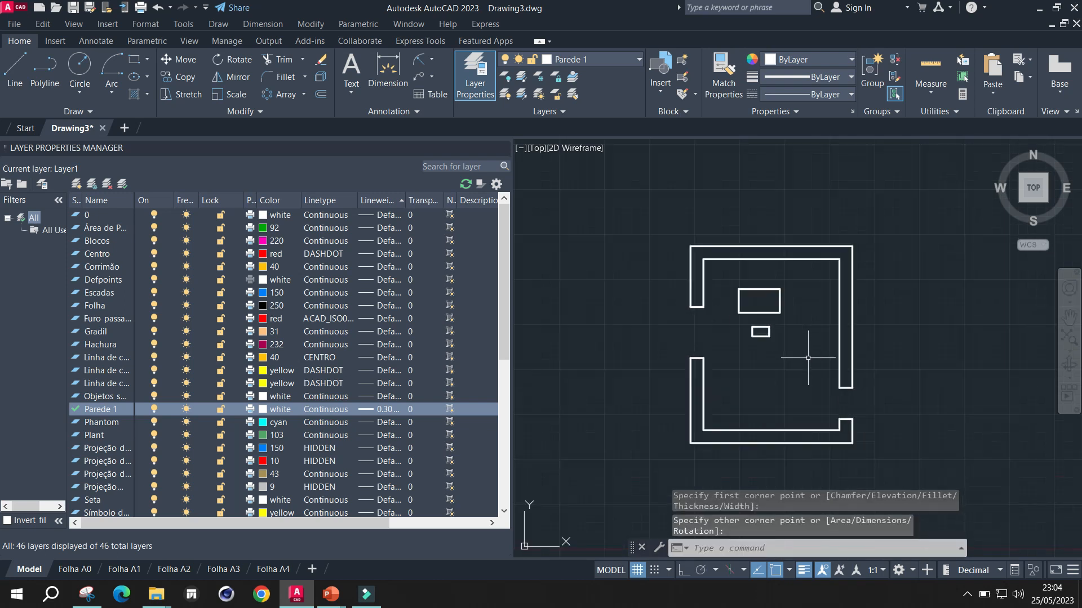
# Try to draw a backrest rectangle starting from the lower edge of the chair seat
pyautogui.scroll(2, 701, 326)
pyautogui.click(133, 61)
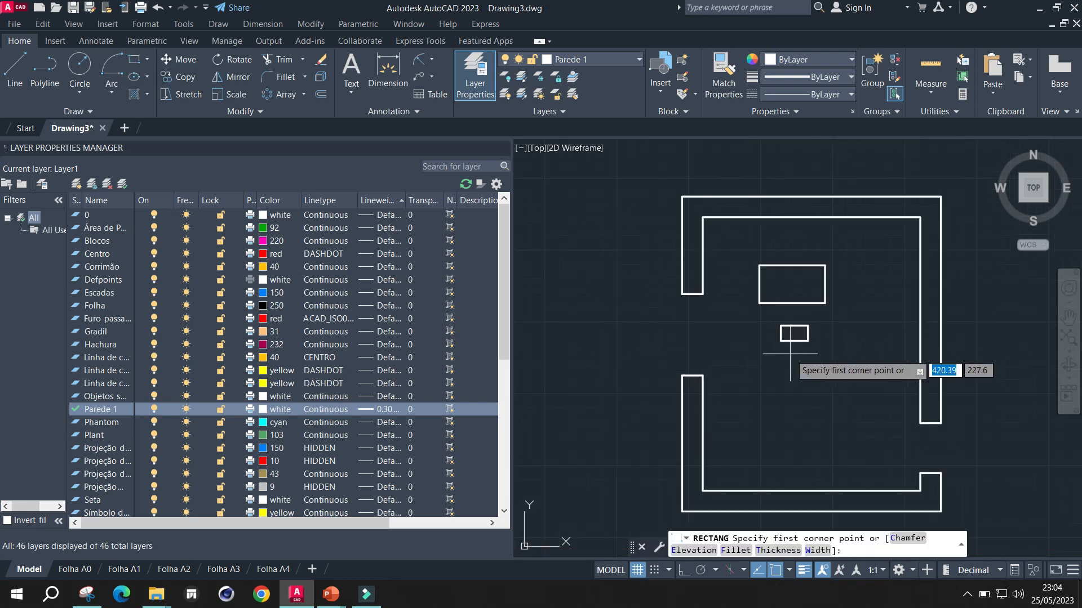
pyautogui.click(793, 345)
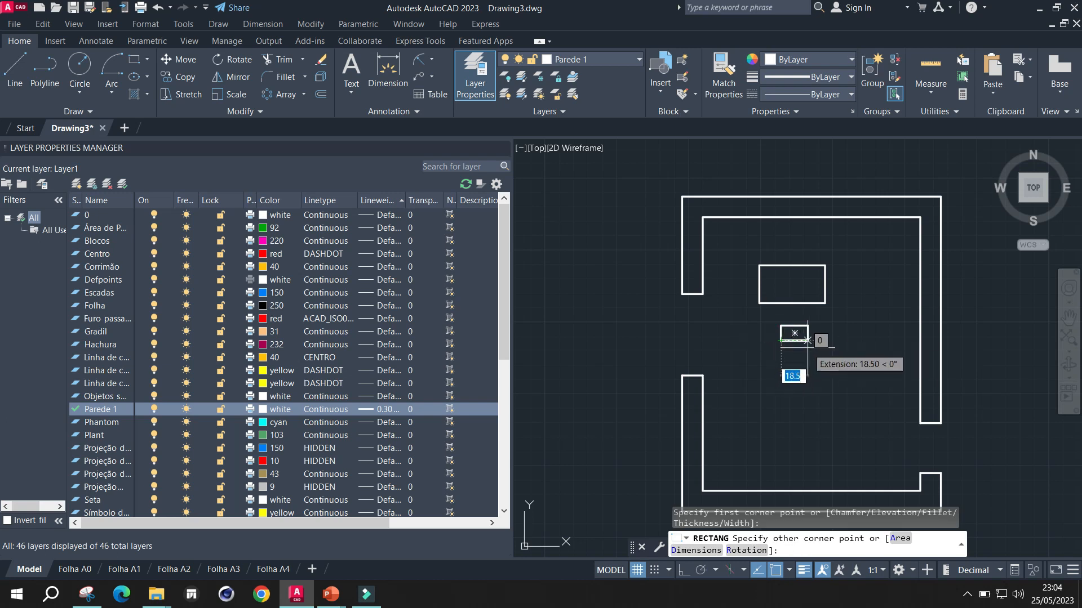
pyautogui.click(795, 332)
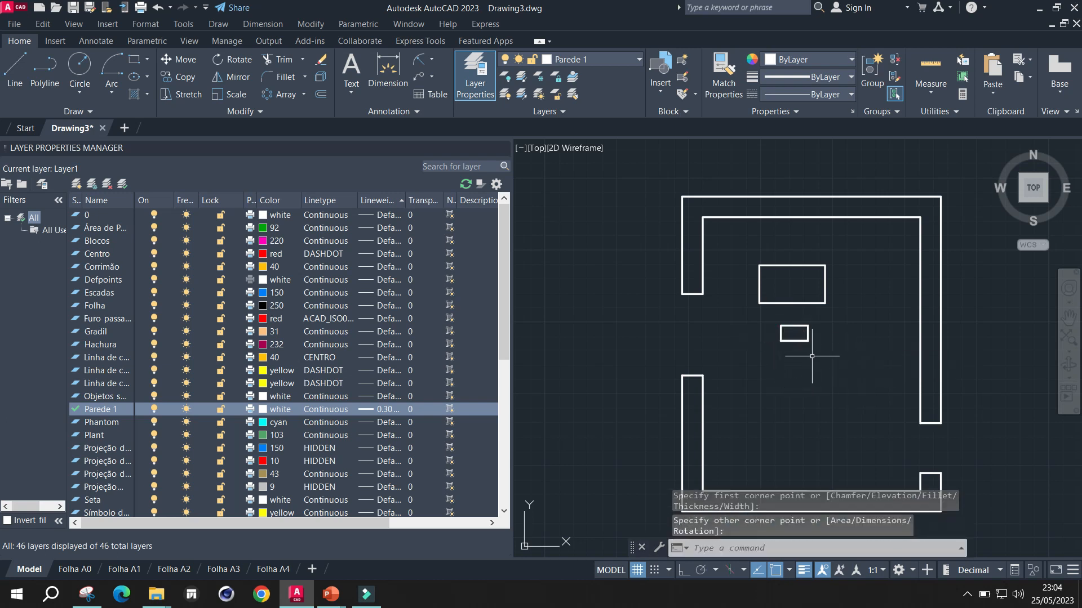
# Draw a thin backrest rectangle along the lower edge of the chair seat, matching the seat's width
pyautogui.scroll(-1, 826, 361)
pyautogui.scroll(4, 825, 363)
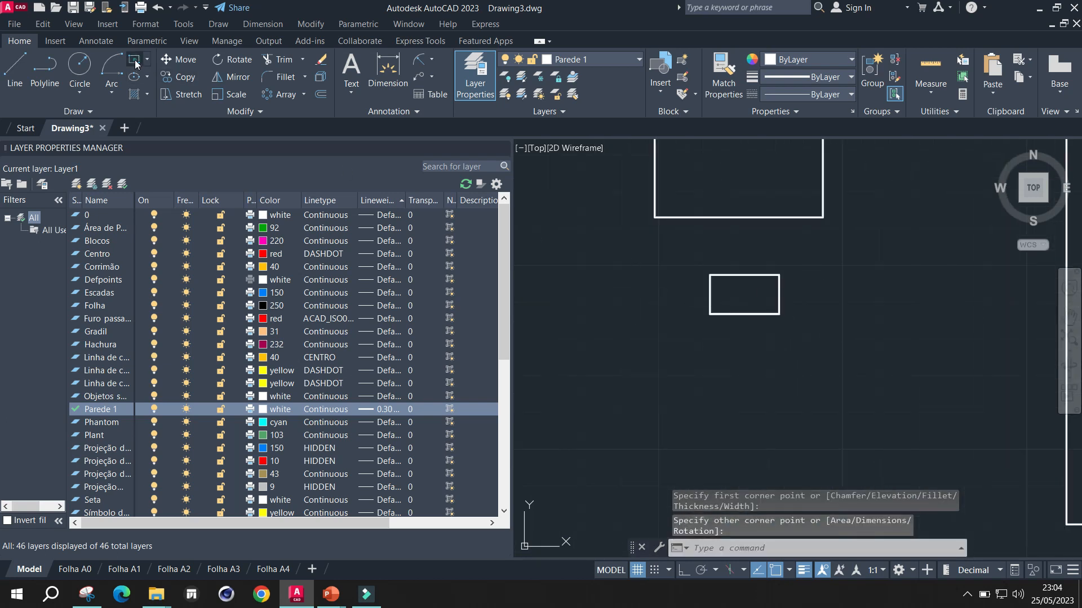
pyautogui.click(134, 60)
pyautogui.click(717, 314)
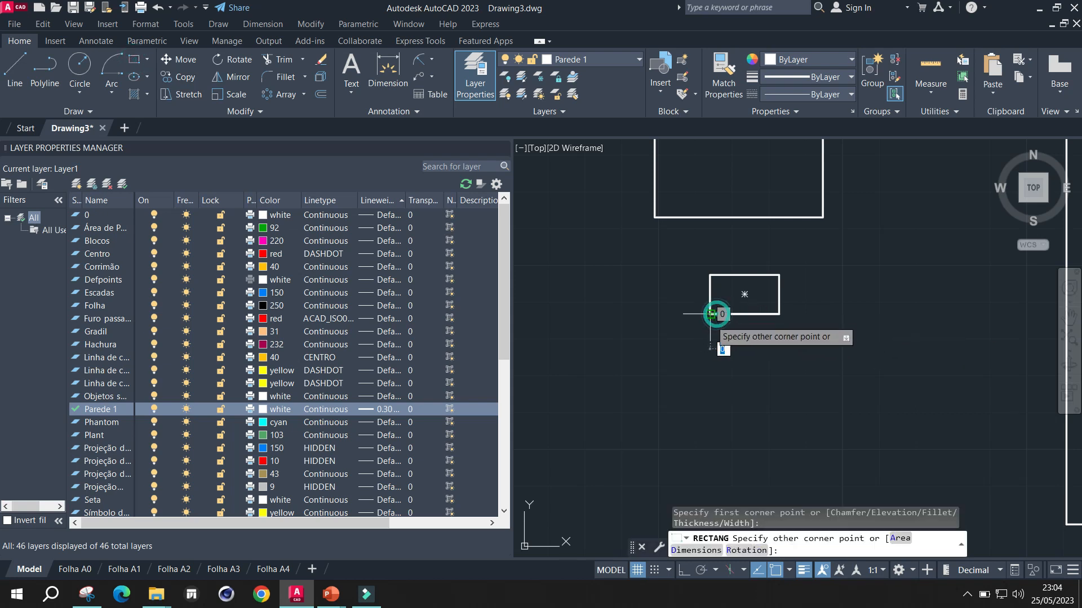
pyautogui.click(778, 327)
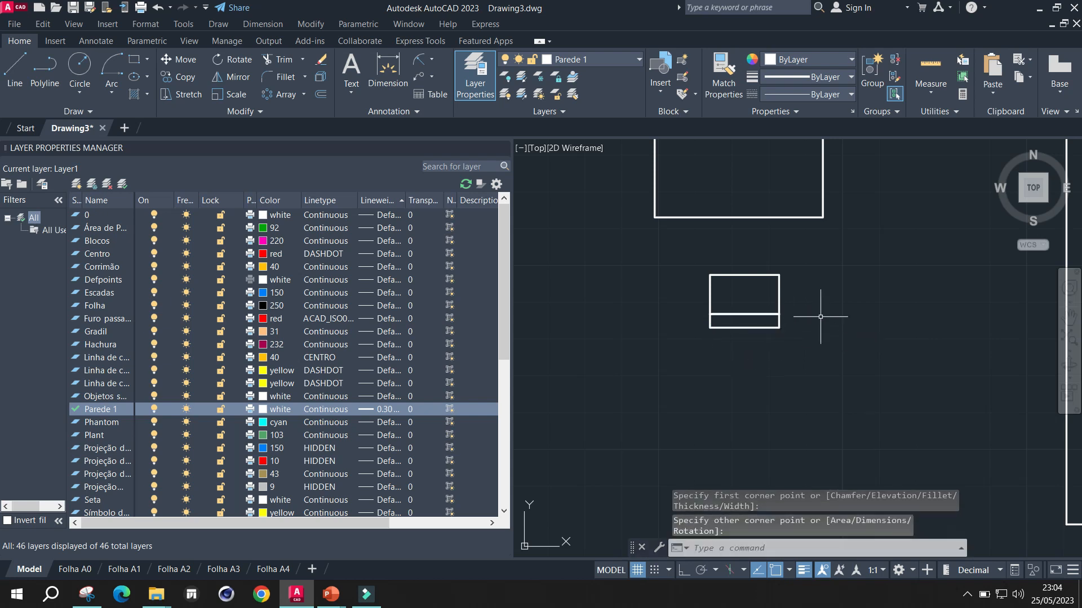
# Draw two narrow armrest rectangles on either side of the chair, starting from the backrest's lower corners
pyautogui.click(133, 62)
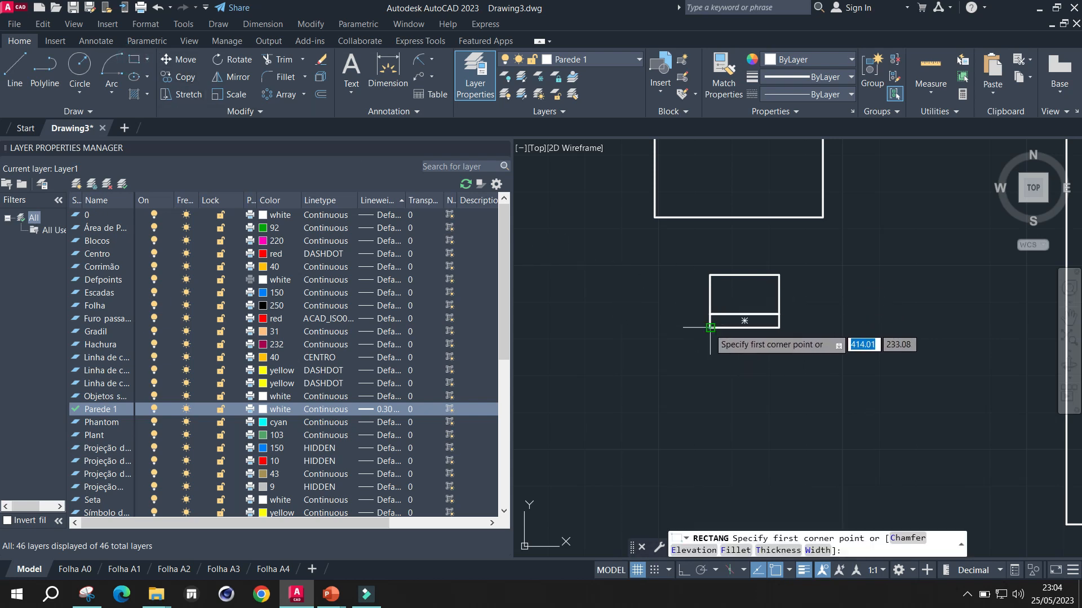
pyautogui.click(710, 327)
pyautogui.click(699, 298)
pyautogui.press('Escape')
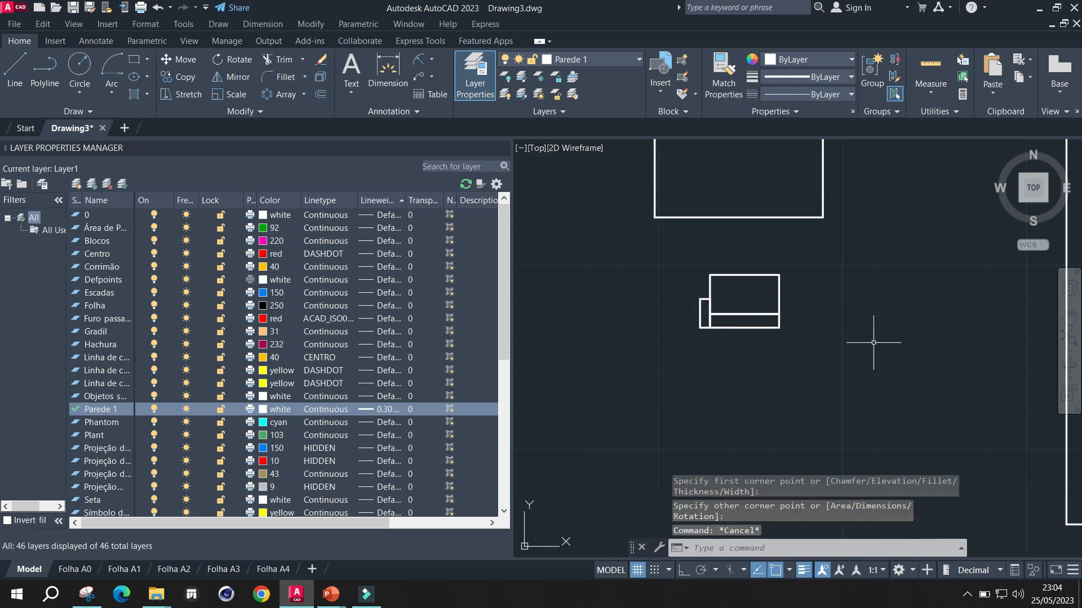
pyautogui.click(136, 66)
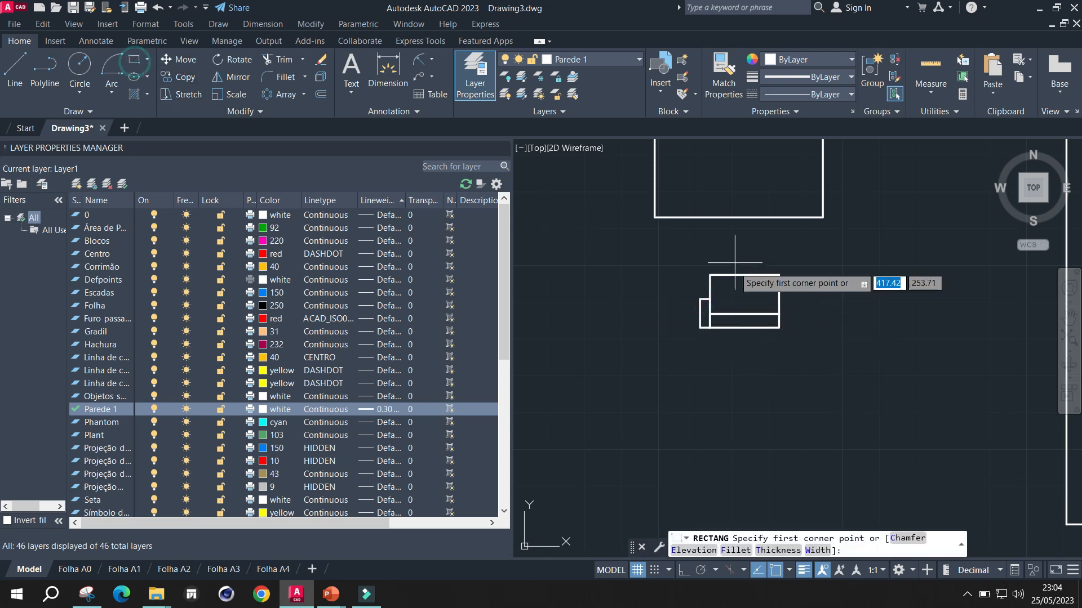
pyautogui.click(780, 327)
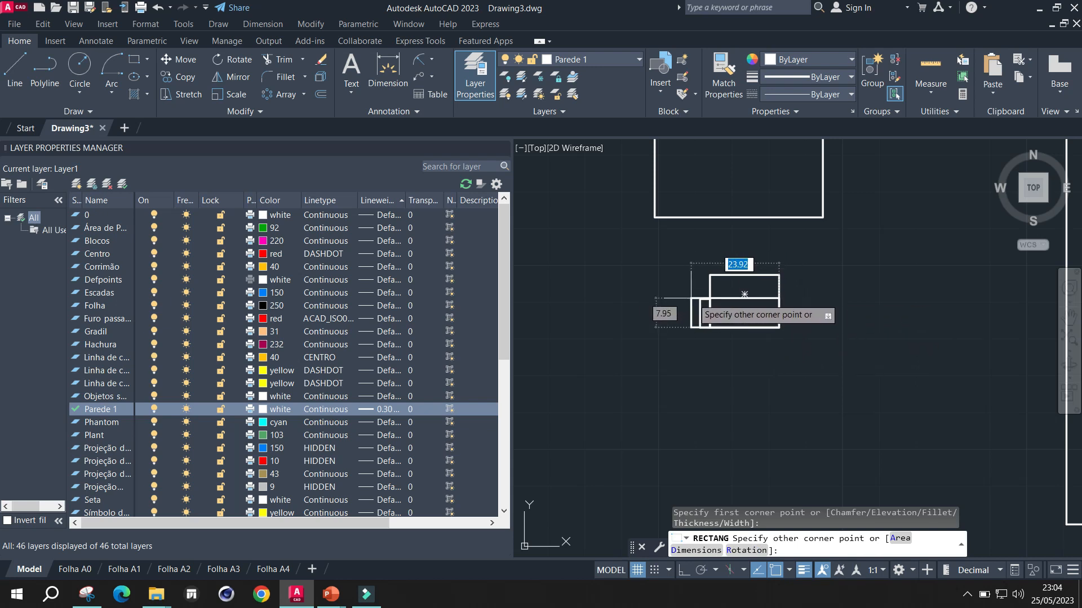
pyautogui.click(790, 299)
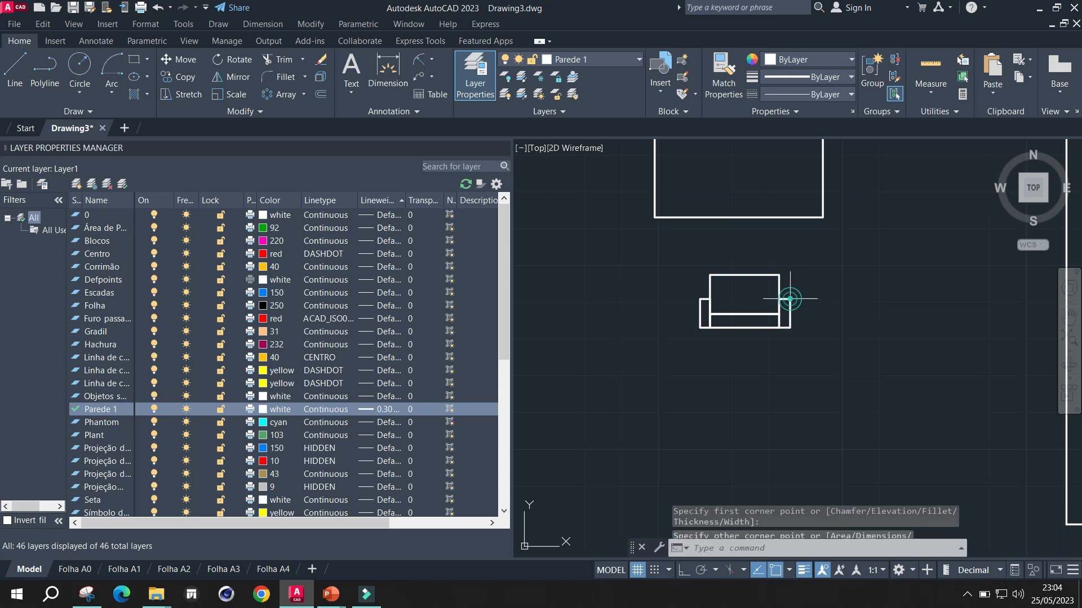
pyautogui.press('Escape')
# Examine the finished chair within the room, briefly selecting all its rectangles and clearing the selection
pyautogui.scroll(-2, 812, 357)
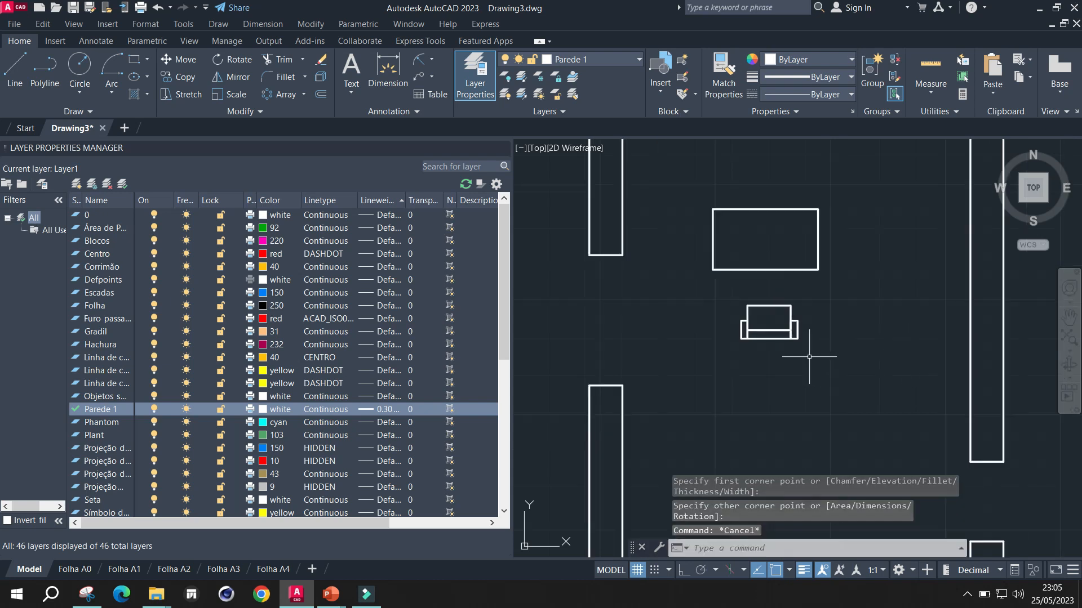
pyautogui.scroll(4, 812, 354)
pyautogui.scroll(-2, 788, 352)
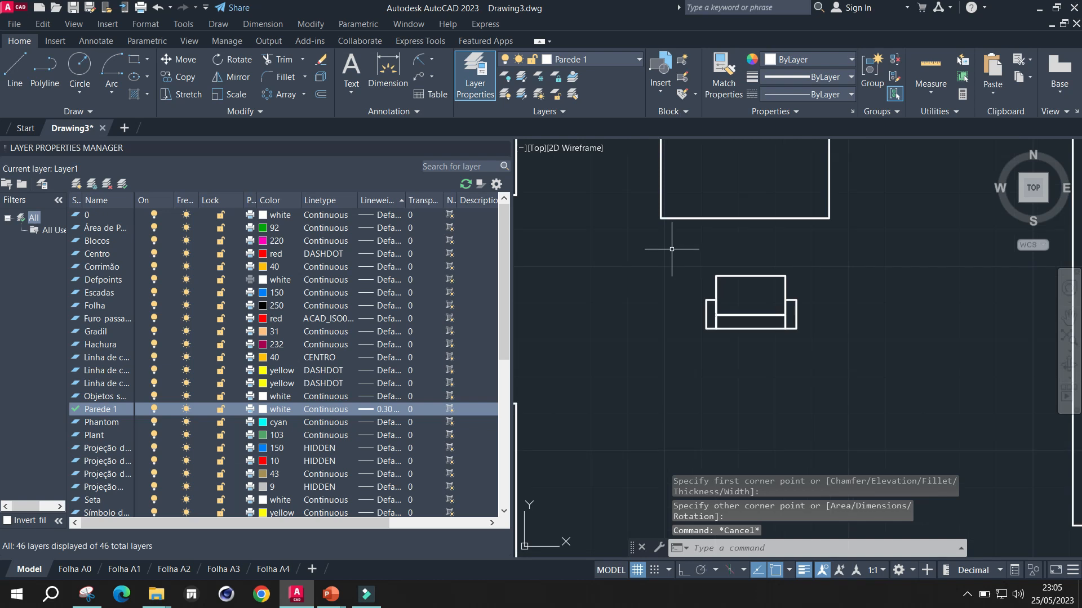
pyautogui.scroll(-2, 839, 375)
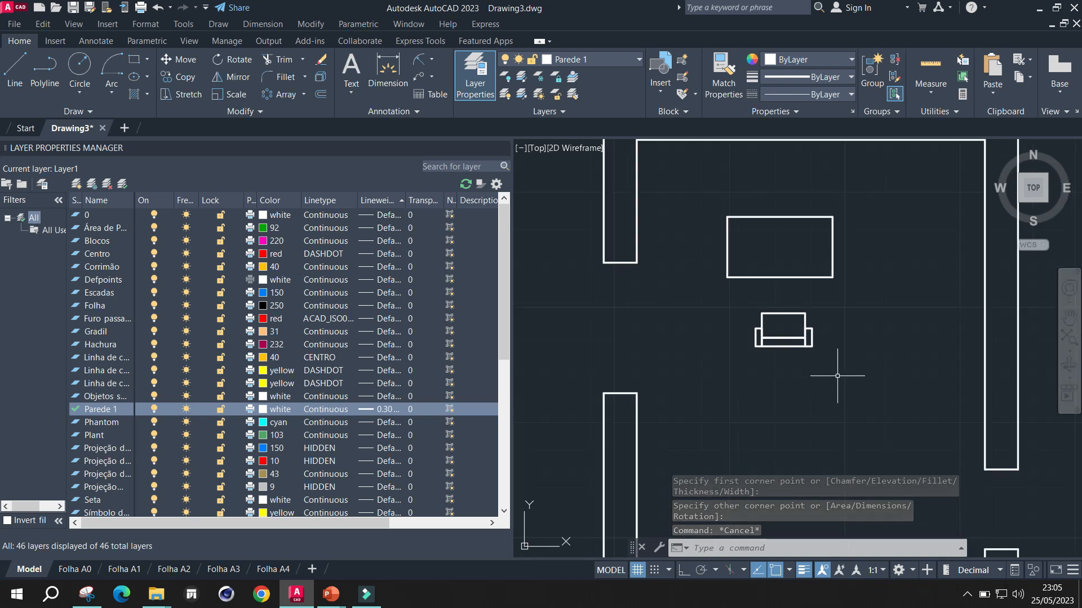
pyautogui.click(732, 294)
pyautogui.click(809, 346)
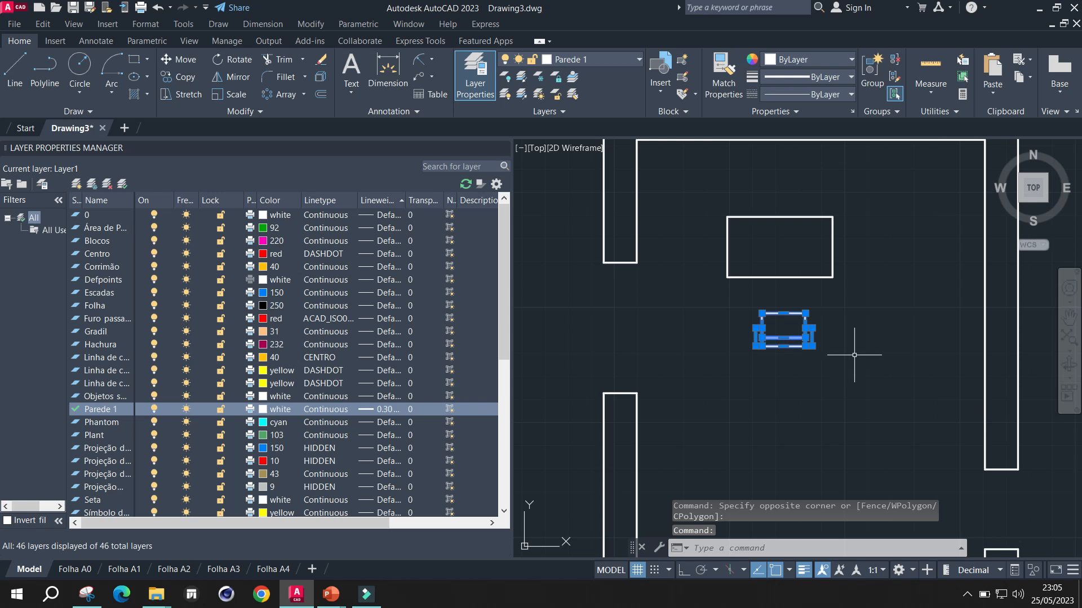
pyautogui.press('Escape')
pyautogui.scroll(-2, 823, 369)
pyautogui.scroll(2, 802, 364)
pyautogui.scroll(-2, 806, 366)
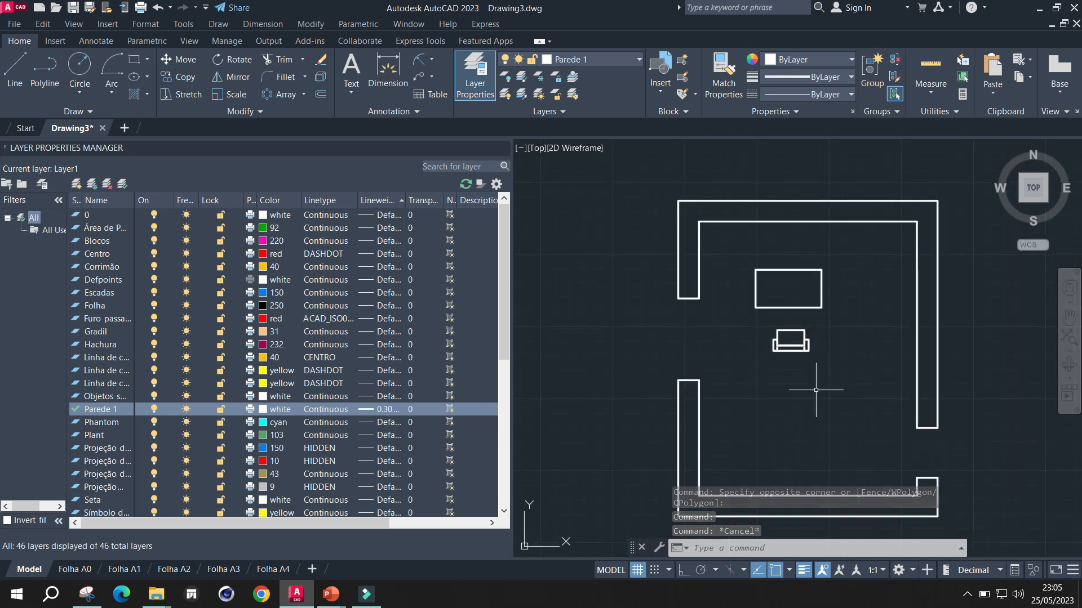
pyautogui.scroll(-2, 816, 390)
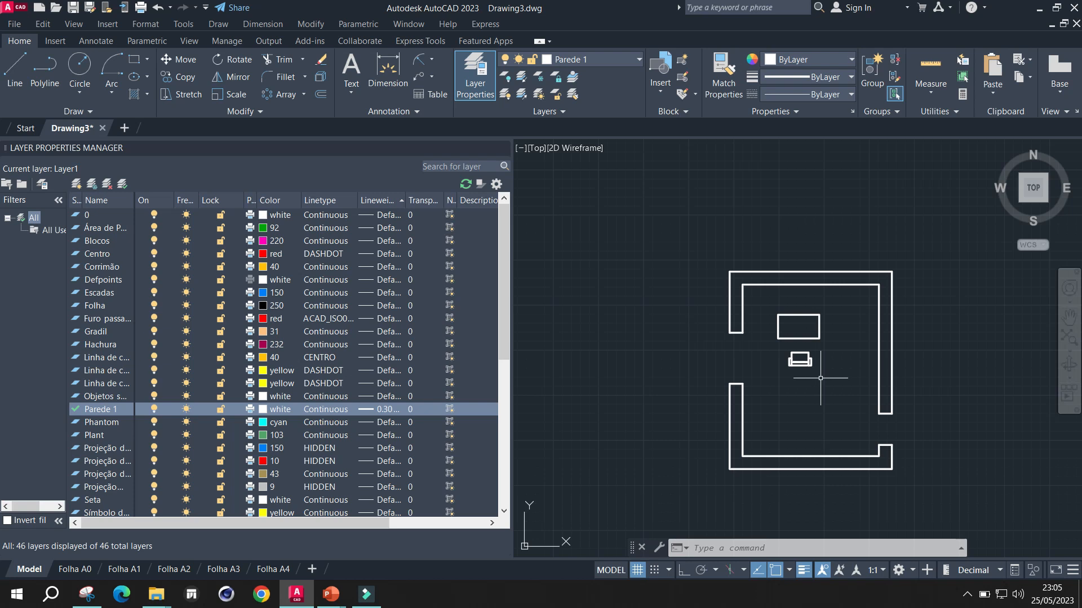
# Select the table and chair together to highlight the furniture, and clear the selection
pyautogui.click(759, 298)
pyautogui.click(832, 378)
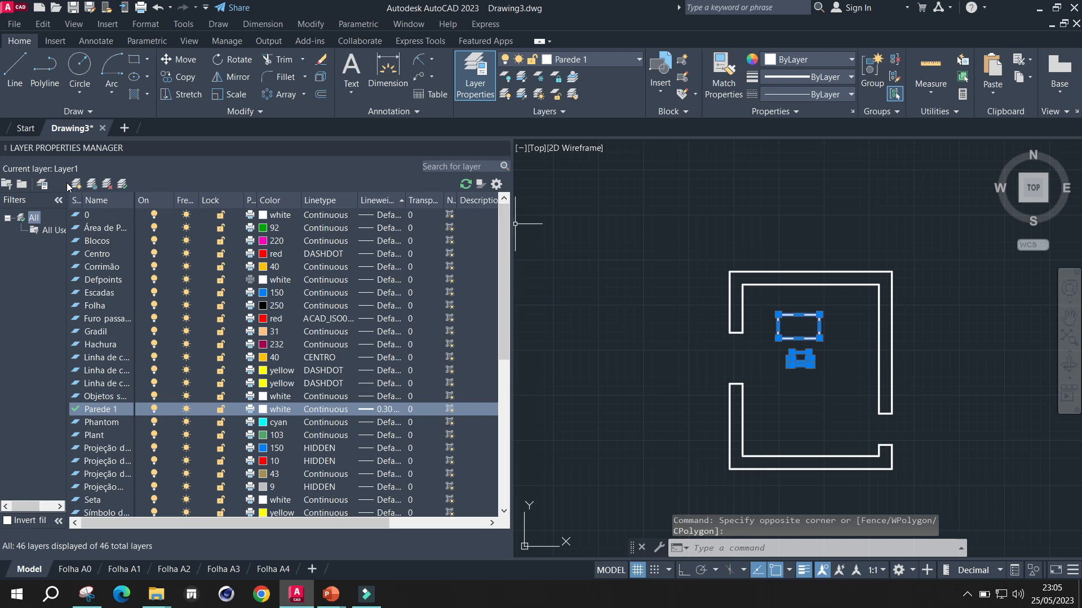
pyautogui.click(655, 215)
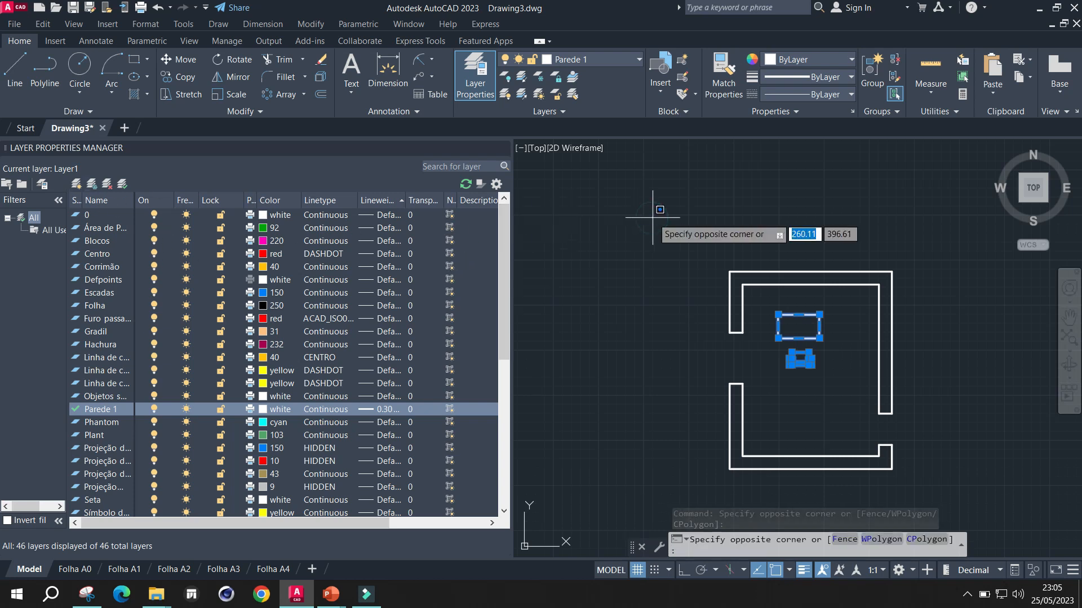
pyautogui.press('Escape')
pyautogui.press('Escape')
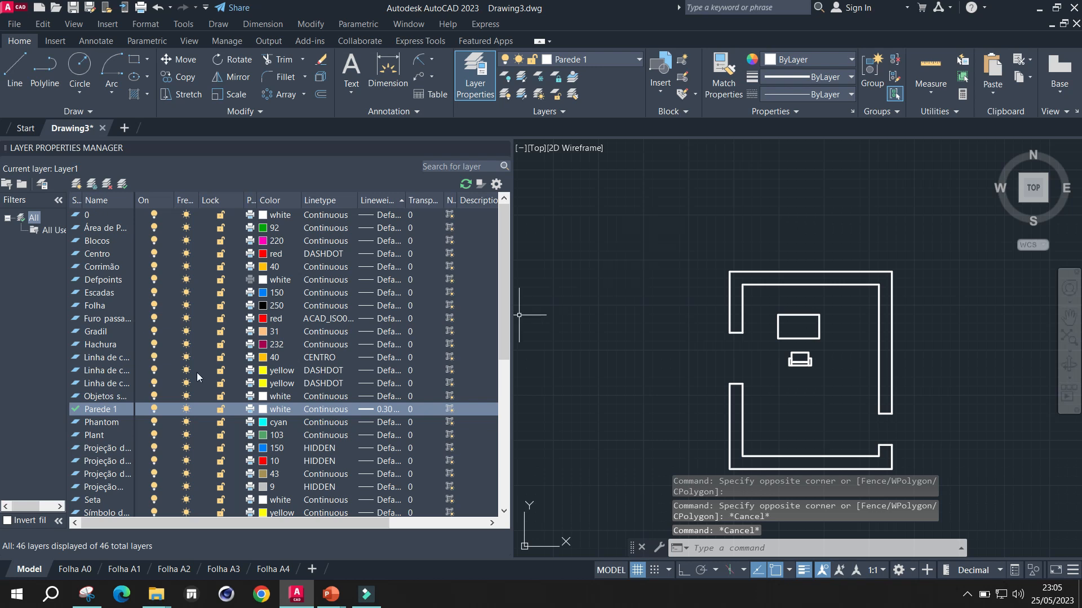
# Create a new layer named mesa cadeira below the Parede 1 layer
pyautogui.click(77, 186)
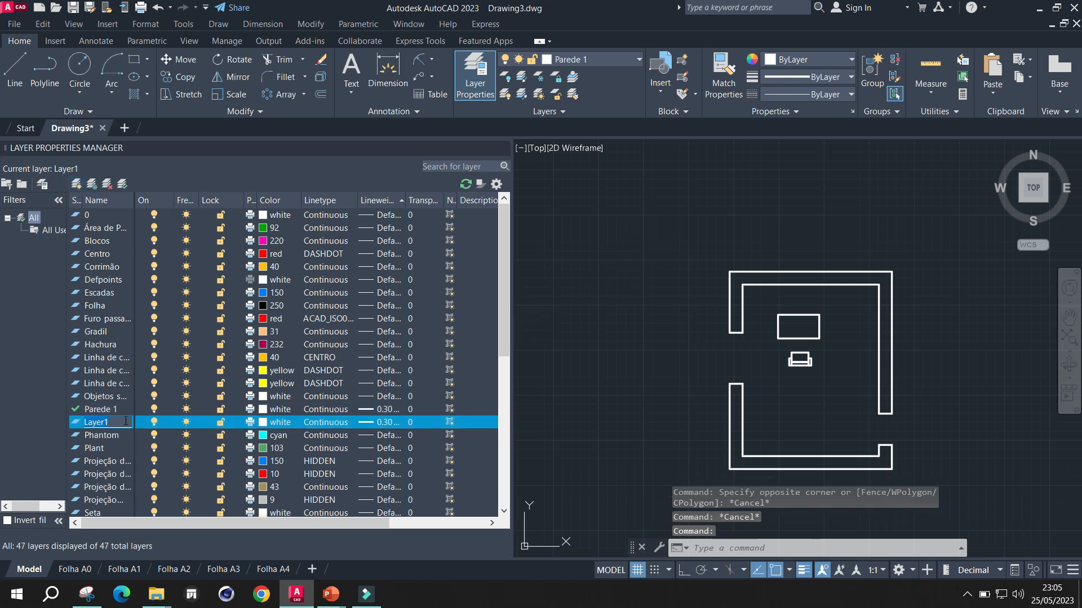
pyautogui.write('mesa')
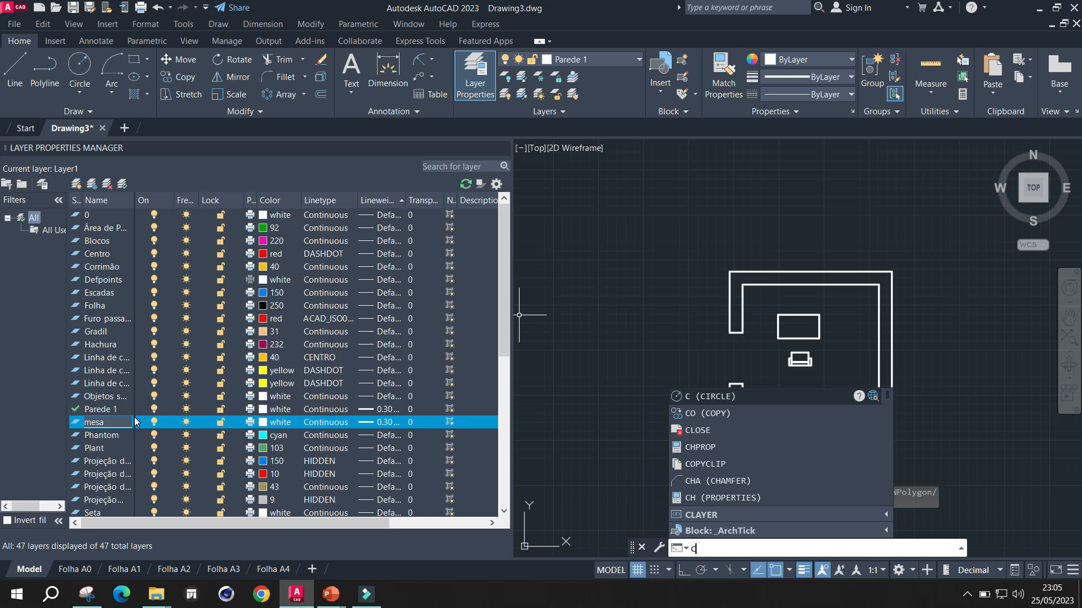
pyautogui.click(118, 422)
pyautogui.write('cadeira')
pyautogui.click(532, 376)
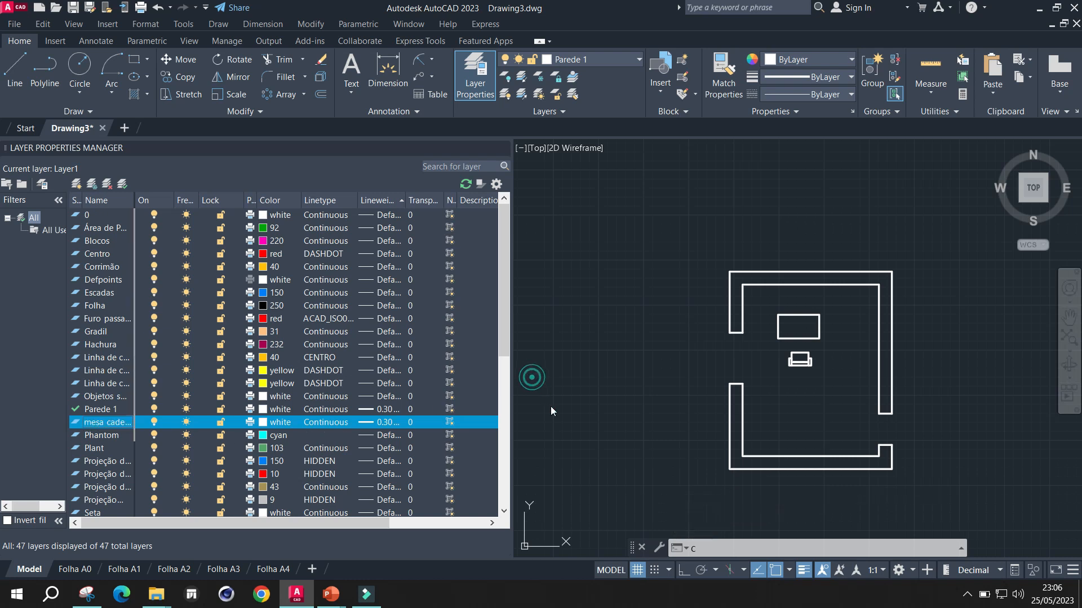
# Dismiss the Rename dialogs without renaming any layer
pyautogui.click(983, 596)
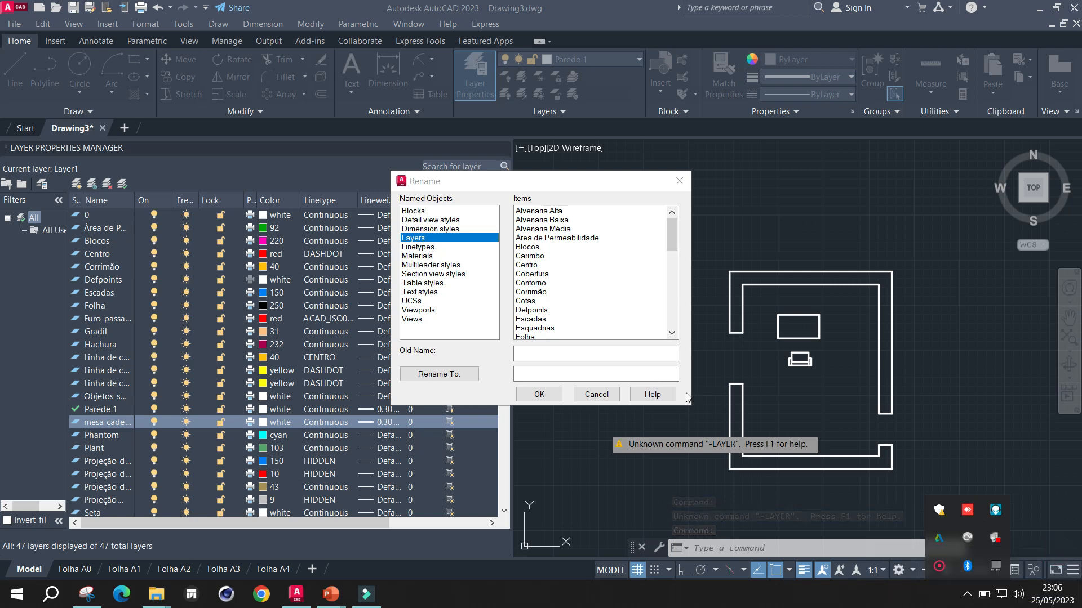
pyautogui.click(611, 395)
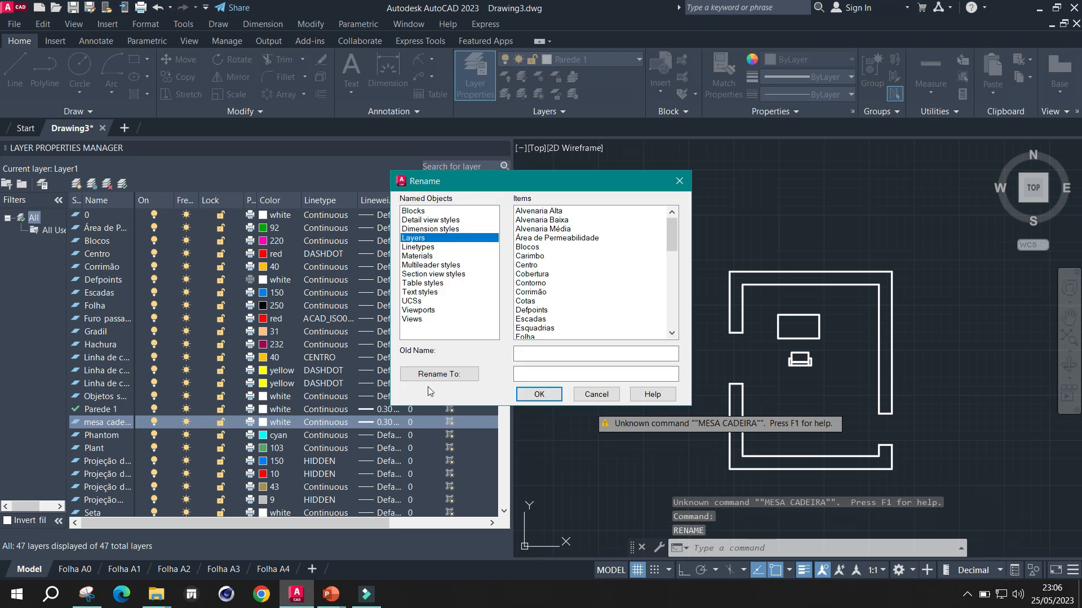
pyautogui.click(539, 394)
pyautogui.click(570, 328)
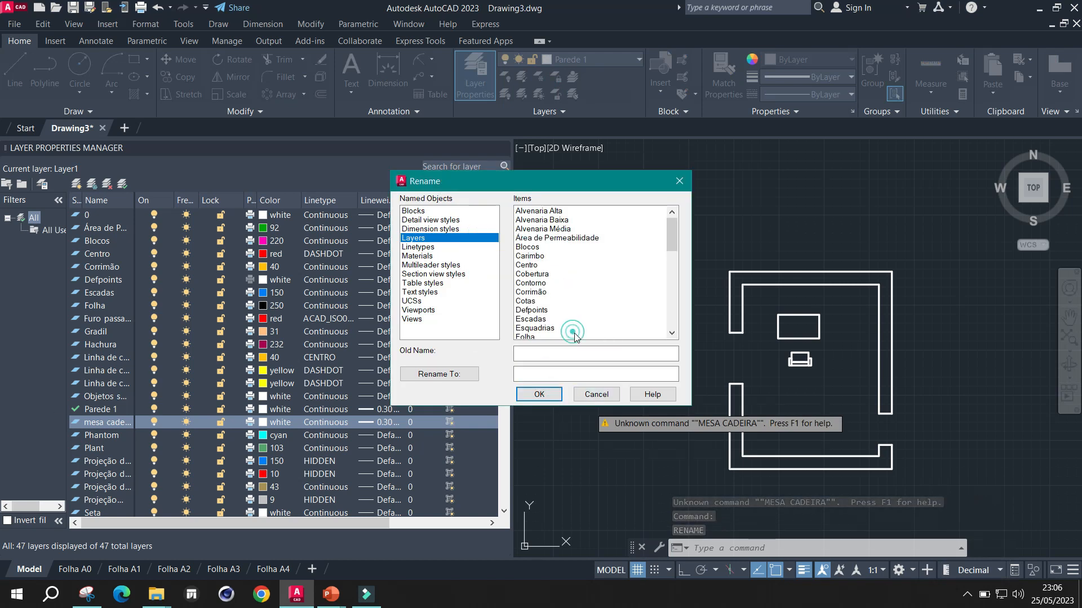
pyautogui.click(593, 394)
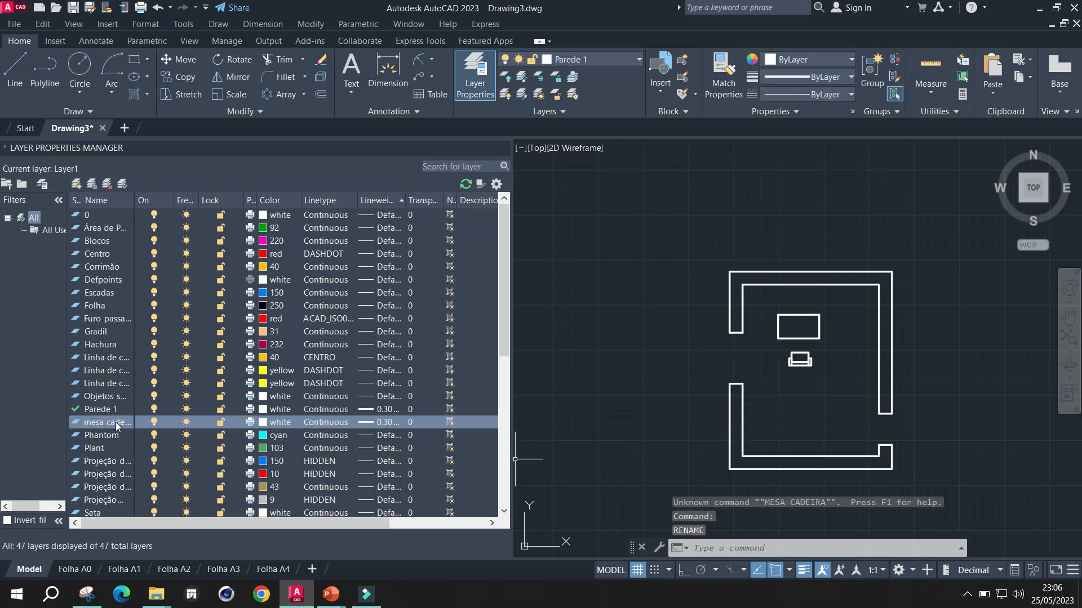
# Set the mesa cadeira layer as the current layer
pyautogui.click(117, 424)
pyautogui.click(104, 423)
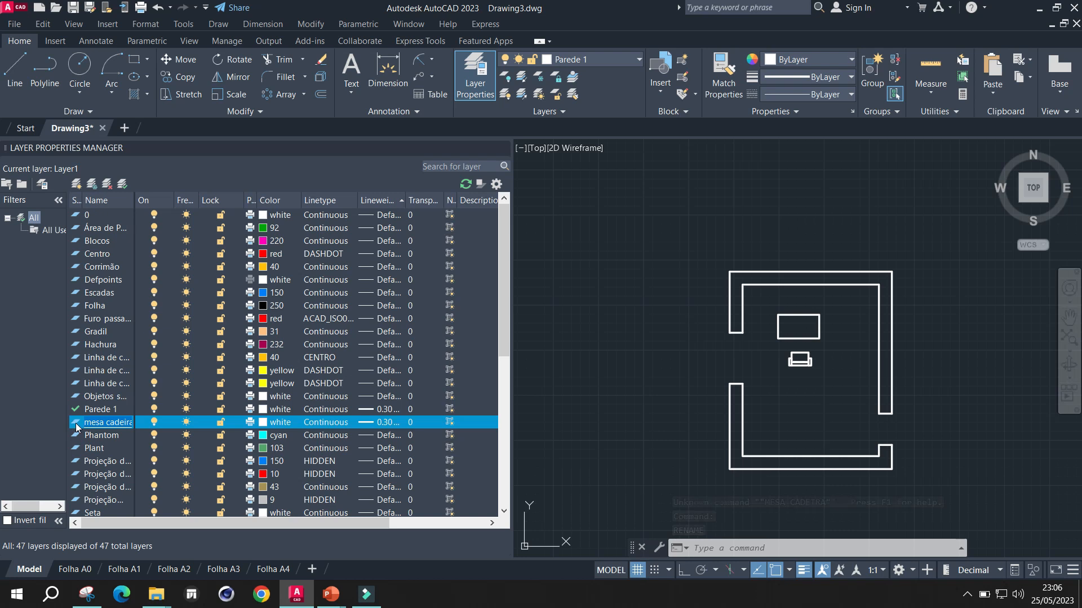
pyautogui.doubleClick(74, 423)
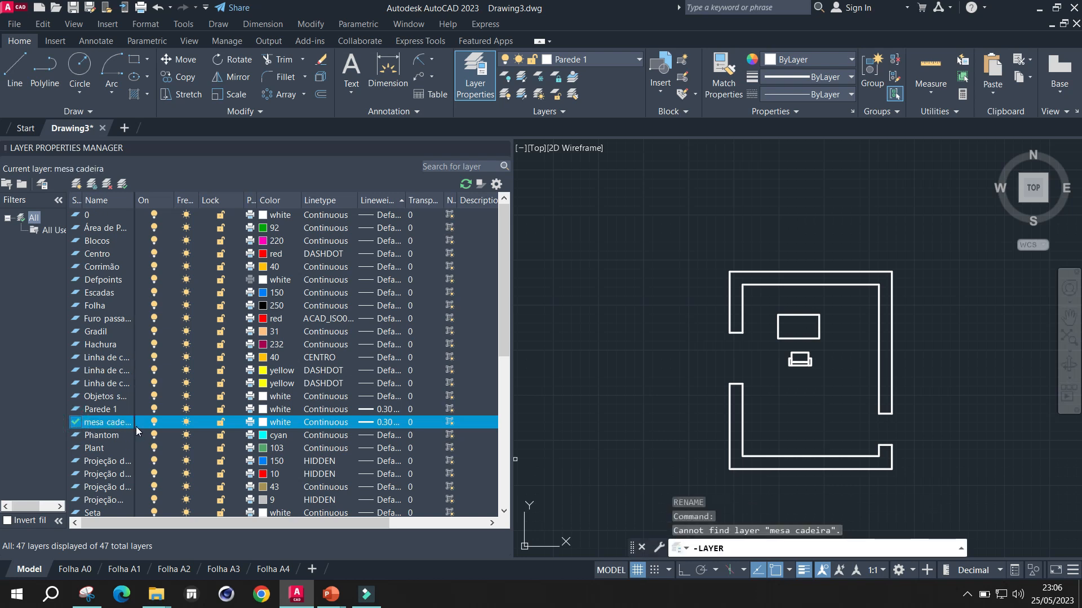
# Try to change the color of the mesa cadeira layer while the layer command is still active
pyautogui.click(269, 423)
pyautogui.click(626, 307)
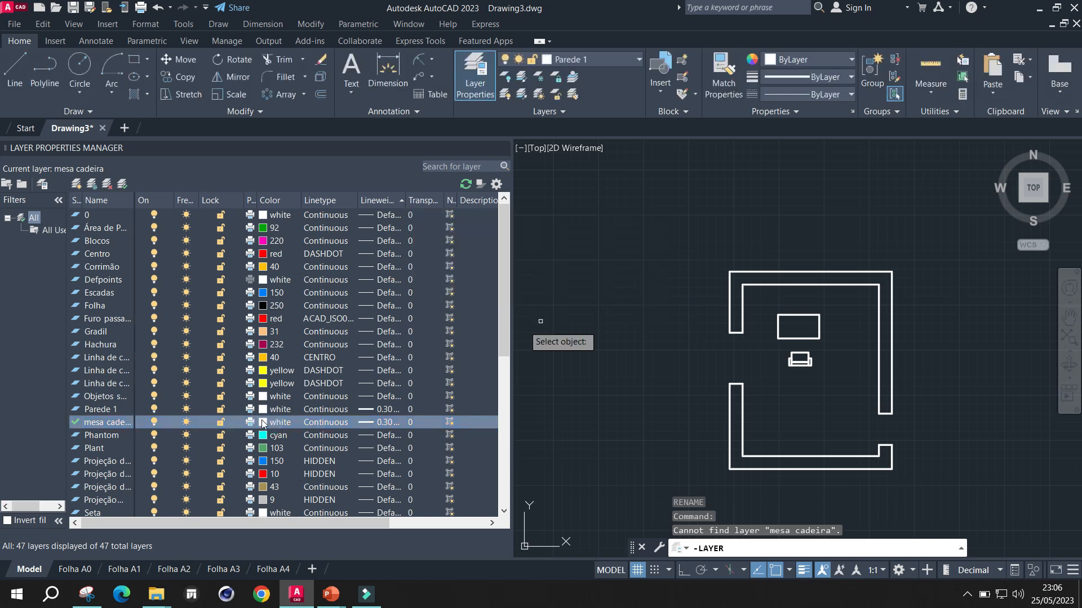
pyautogui.click(272, 423)
pyautogui.click(640, 307)
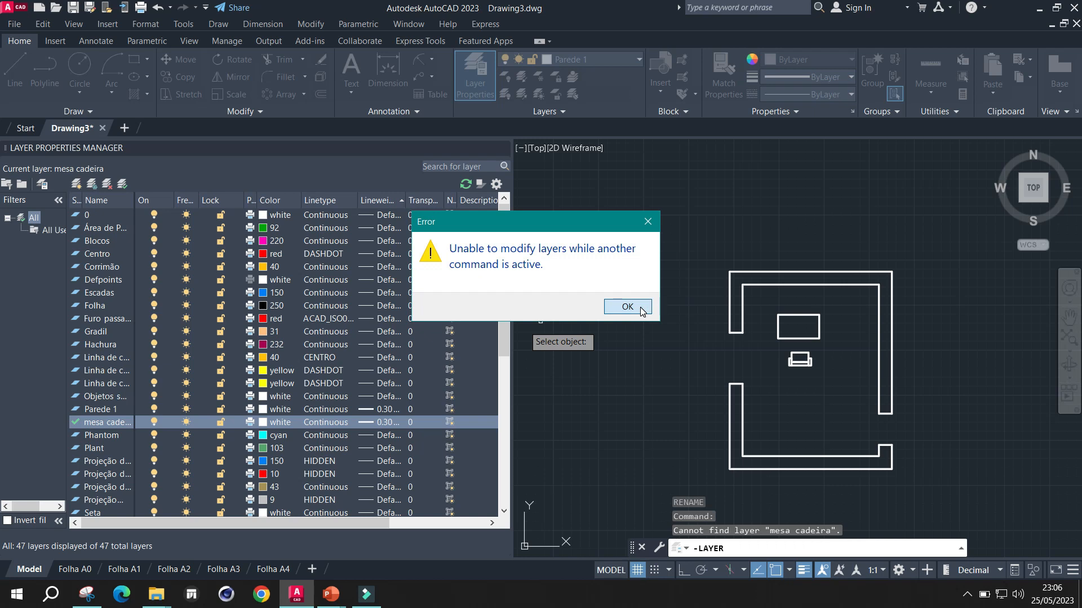
# Cancel the active command and set the mesa cadeira layer's color to yellow
pyautogui.press('Return')
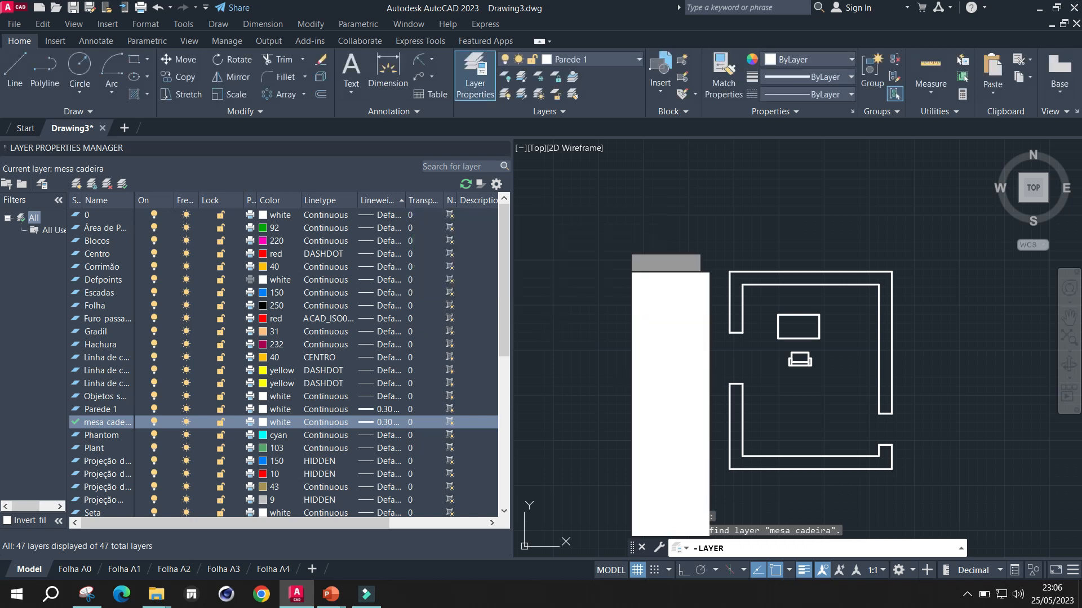
pyautogui.press('Escape')
pyautogui.press('Escape')
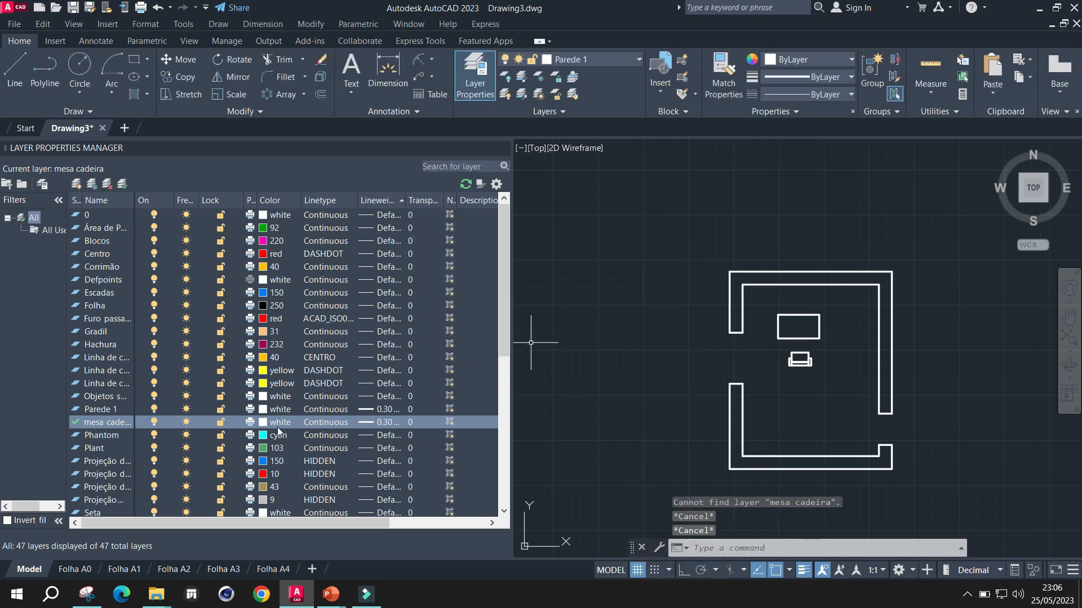
pyautogui.click(276, 421)
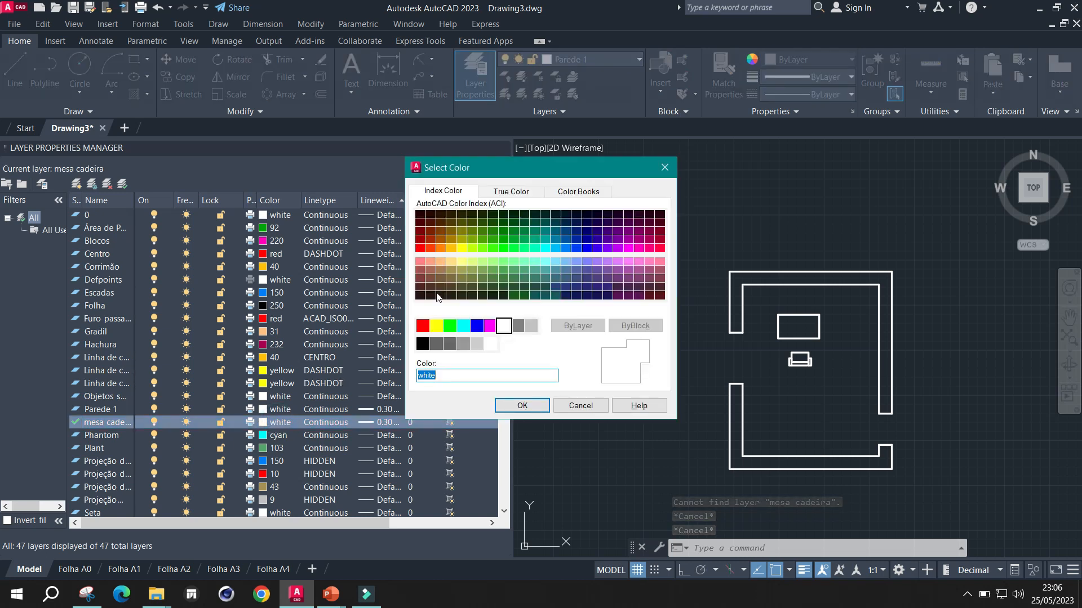
pyautogui.click(435, 328)
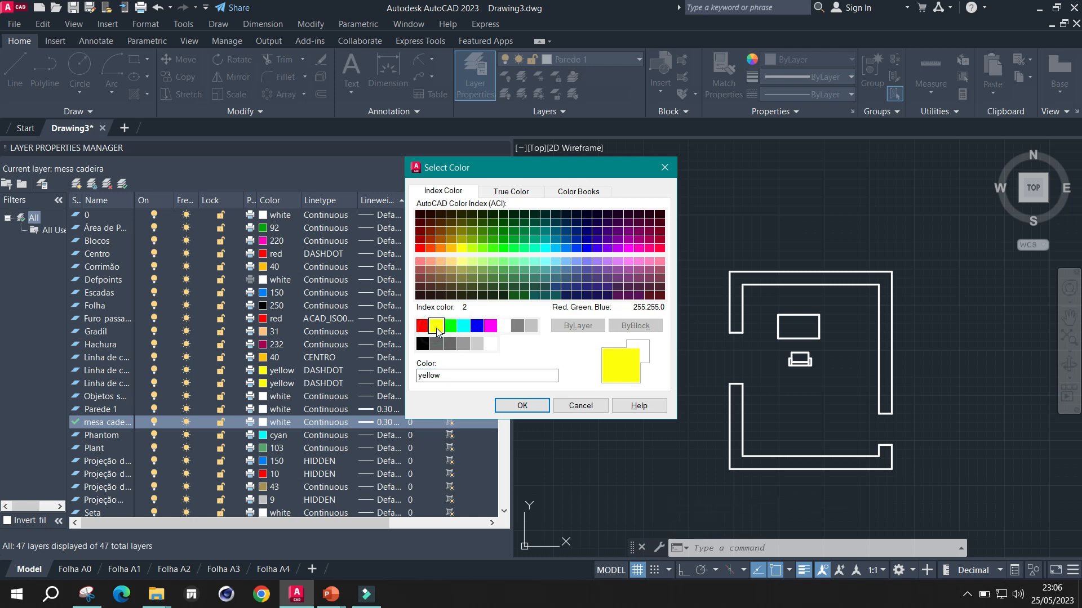
pyautogui.click(523, 406)
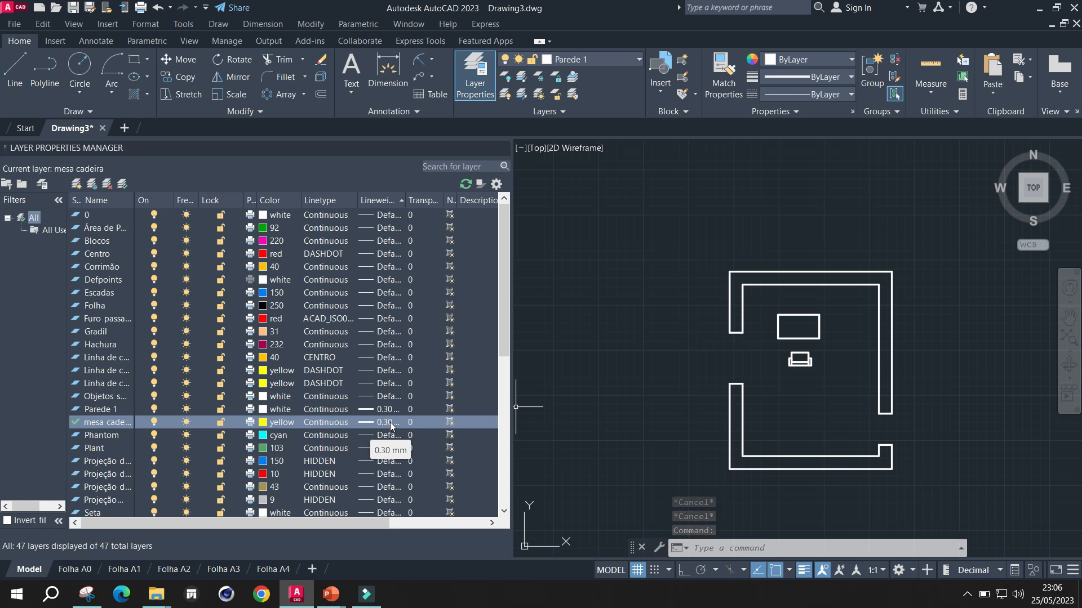
# Set the mesa cadeira layer's lineweight to 0.20 mm
pyautogui.click(390, 422)
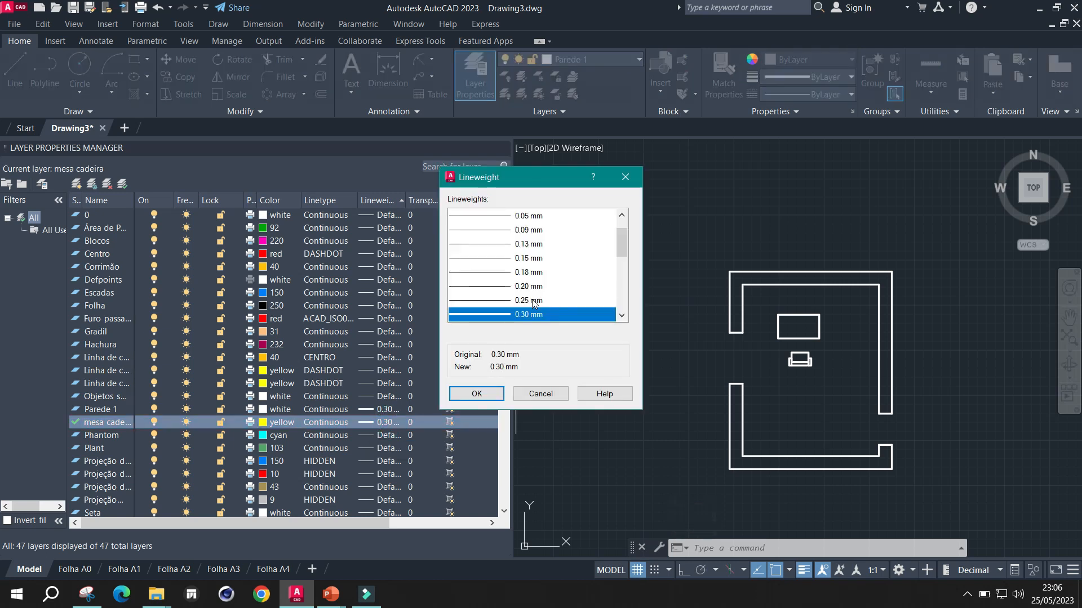
pyautogui.click(503, 286)
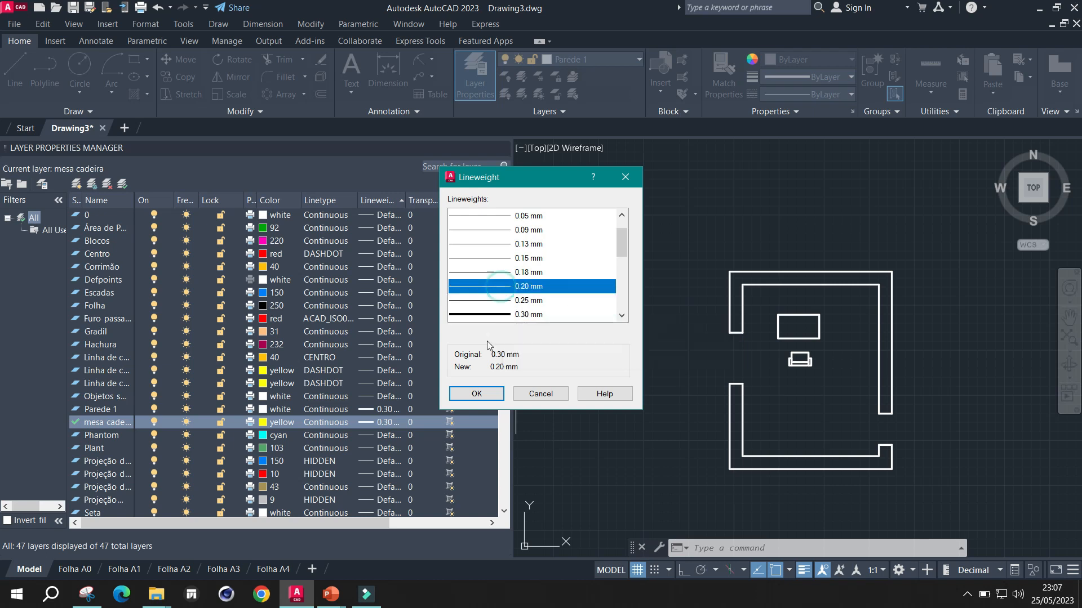
pyautogui.click(476, 393)
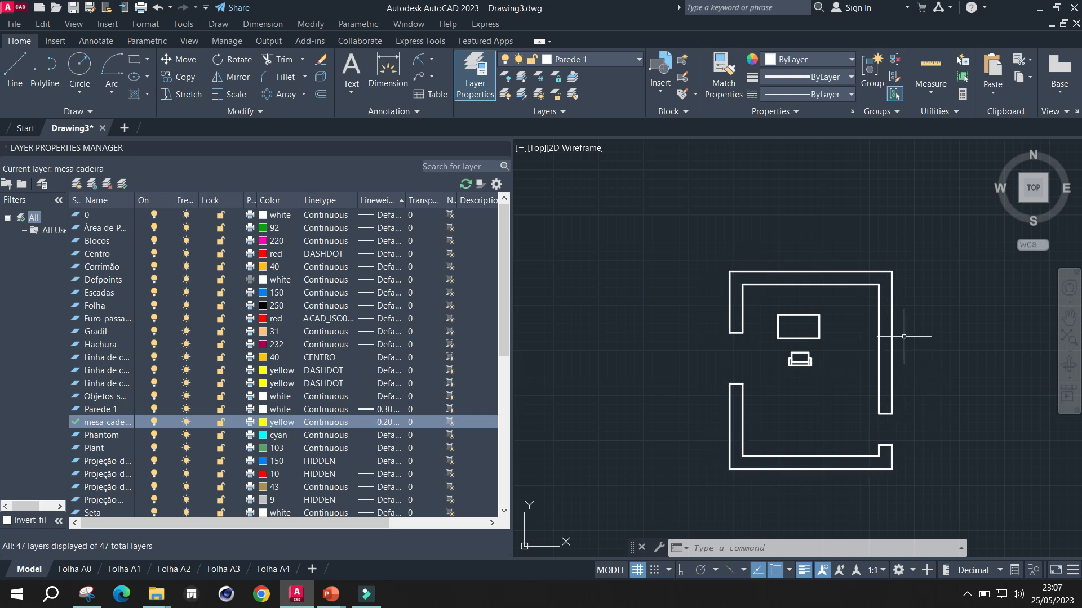
# Try to assign the selected table and chair to the mesa cadeira layer, searching the drawing's layers for it, and clear the selection
pyautogui.click(763, 303)
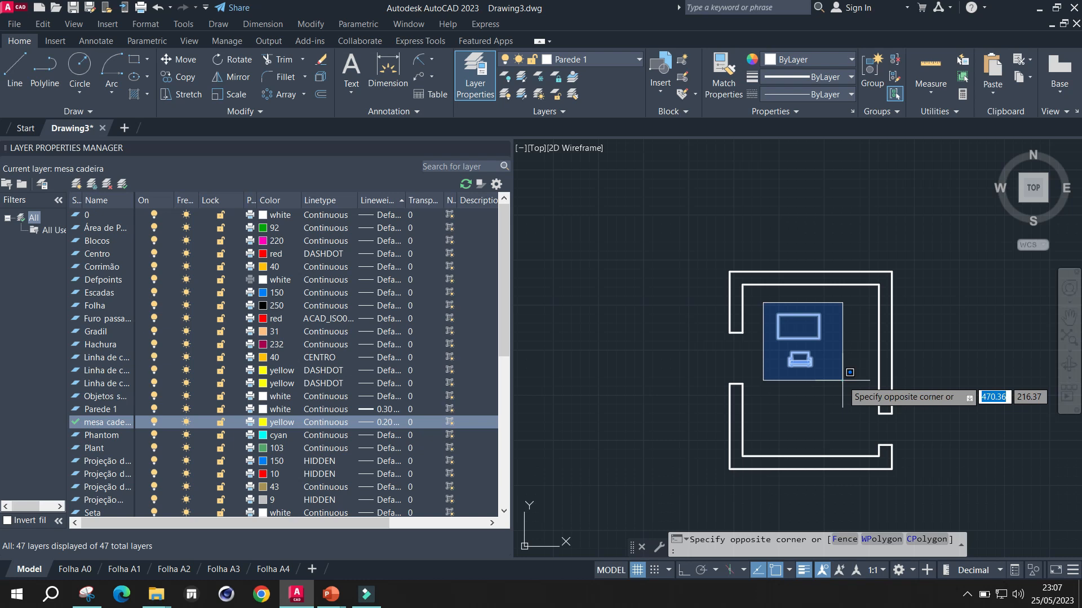
pyautogui.click(842, 380)
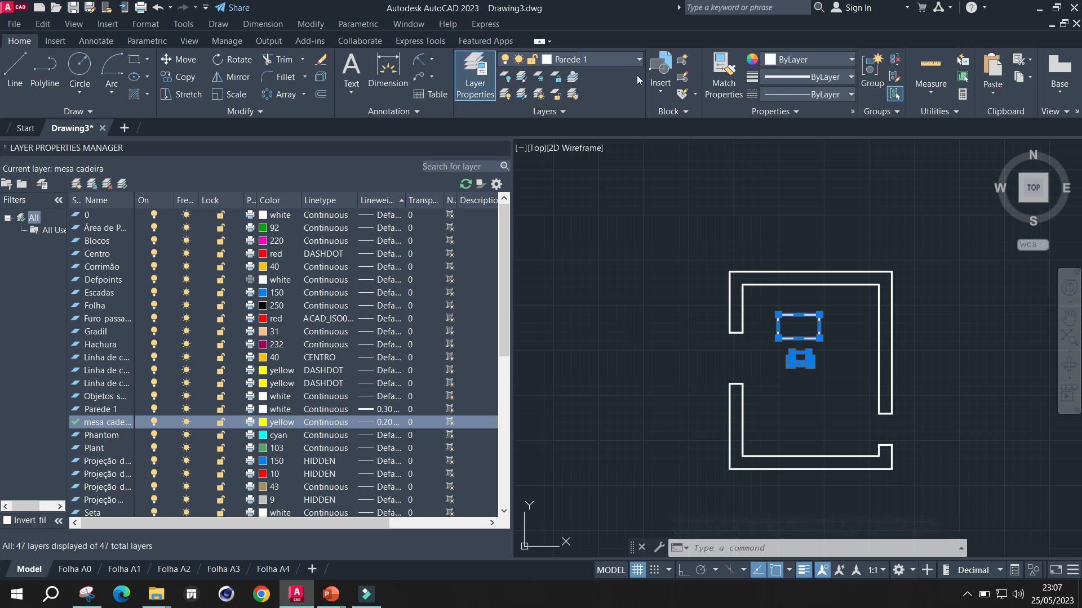
pyautogui.click(639, 60)
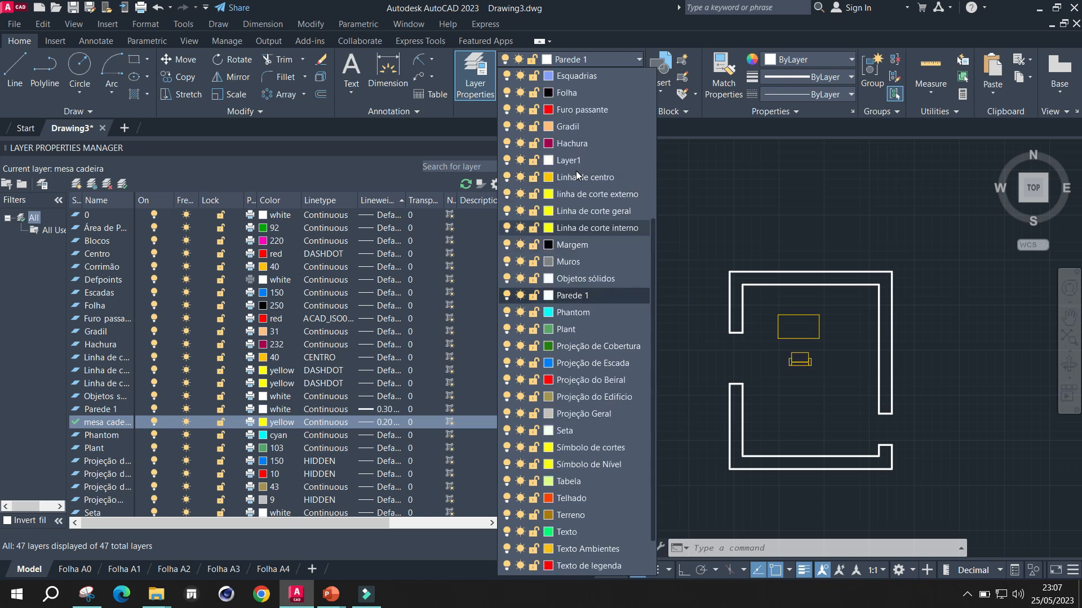
pyautogui.scroll(1, 577, 180)
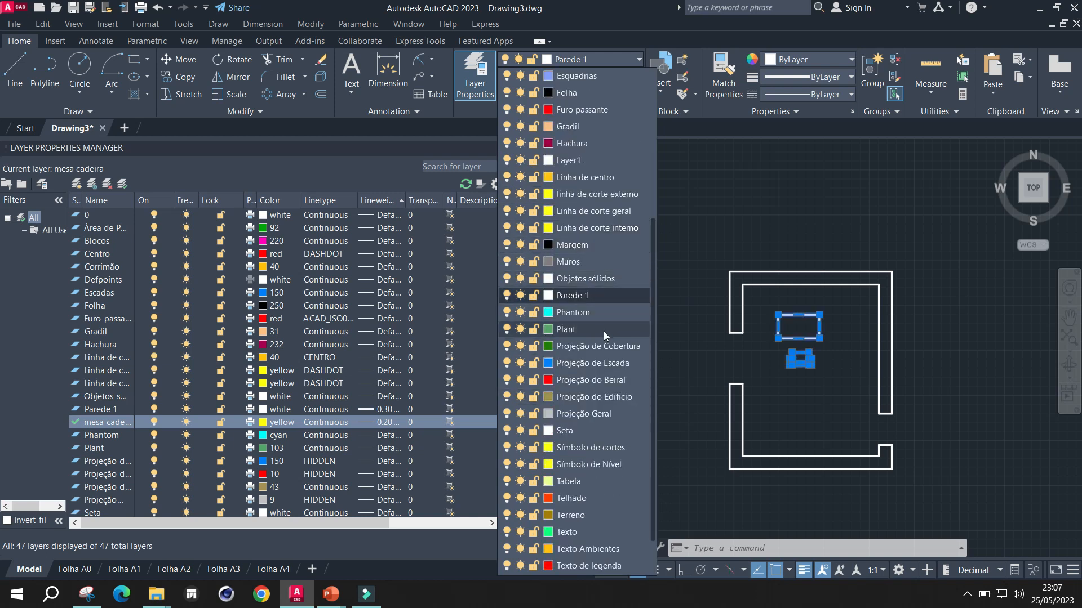
pyautogui.scroll(-1, 603, 332)
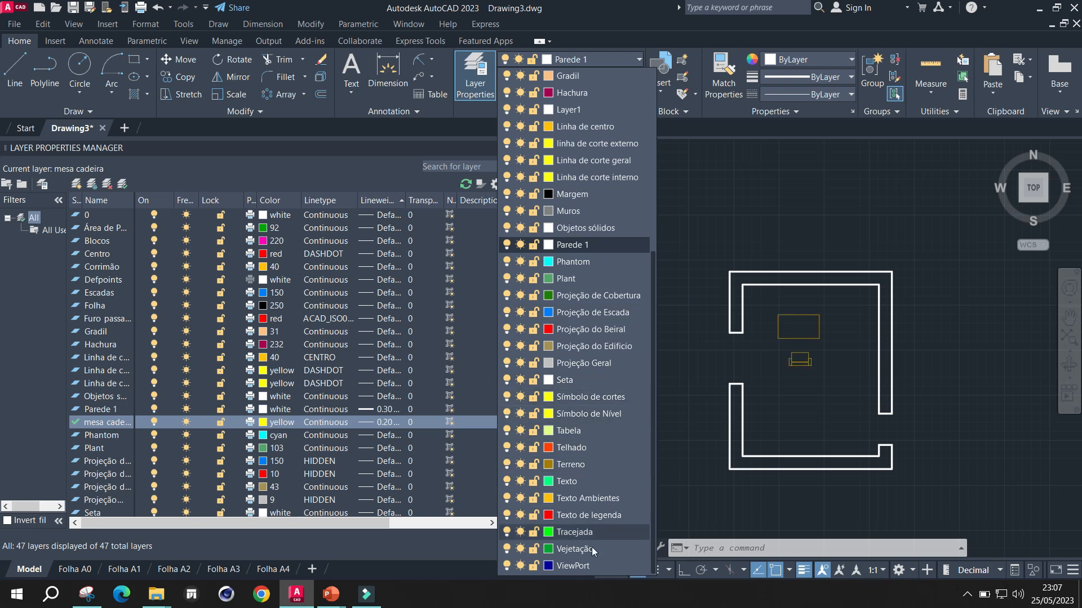
pyautogui.scroll(6, 582, 269)
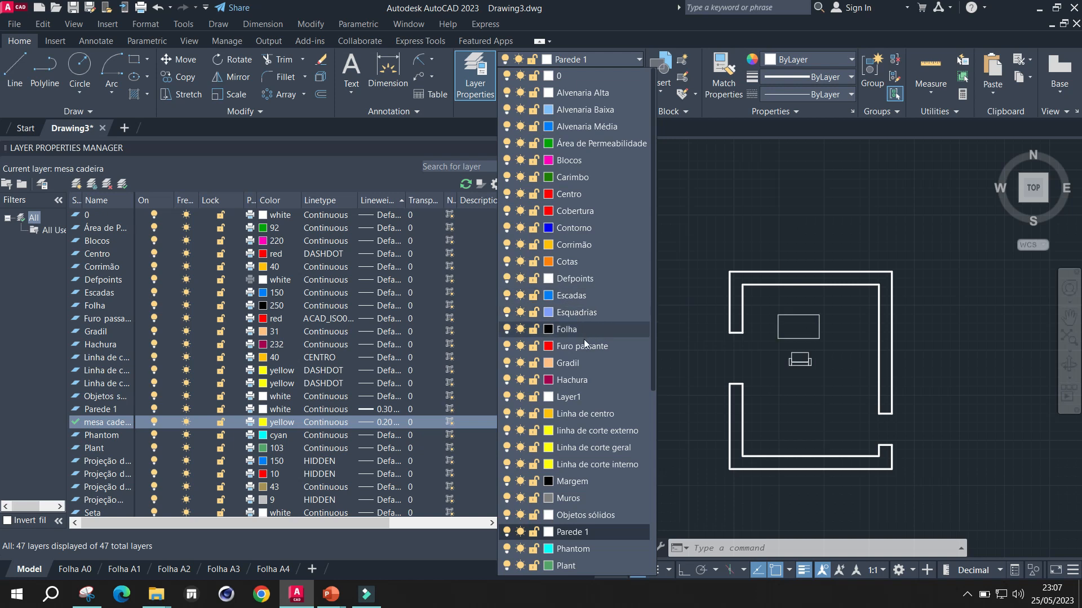
pyautogui.scroll(-1, 590, 376)
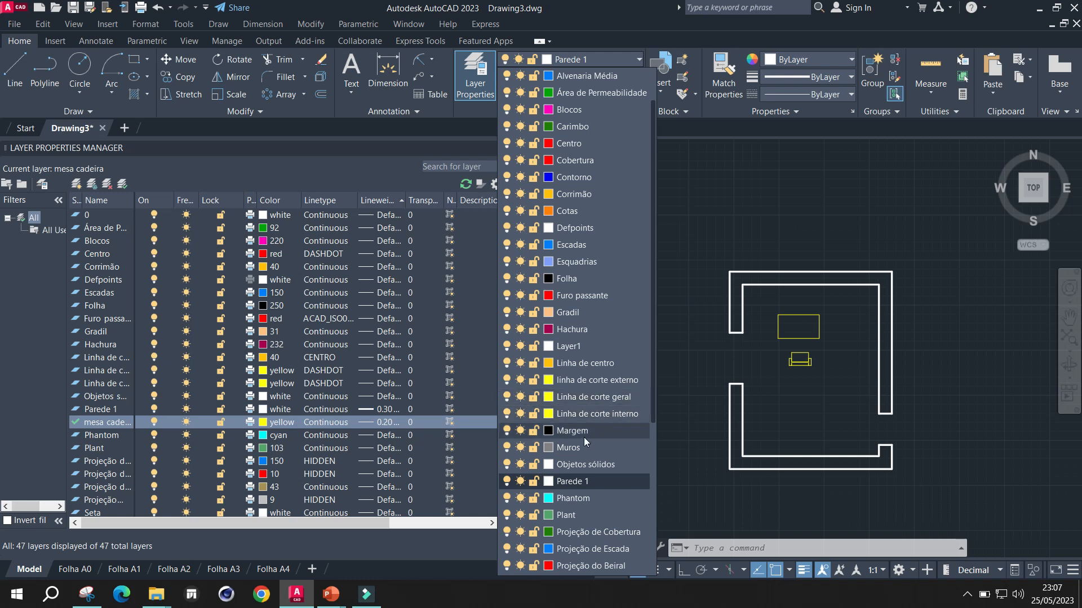
pyautogui.scroll(-2, 593, 498)
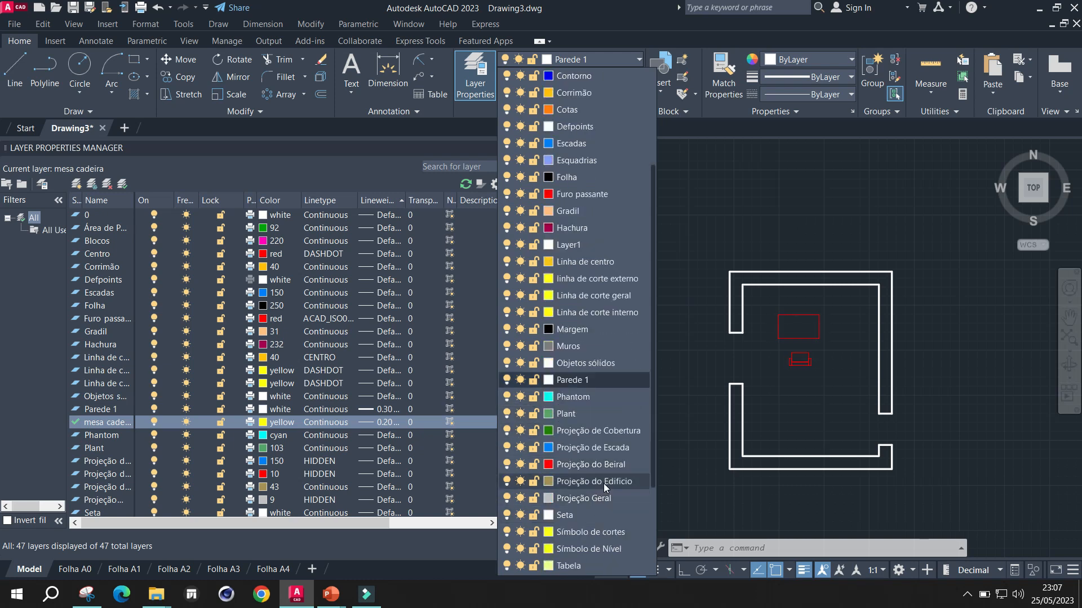
pyautogui.click(700, 213)
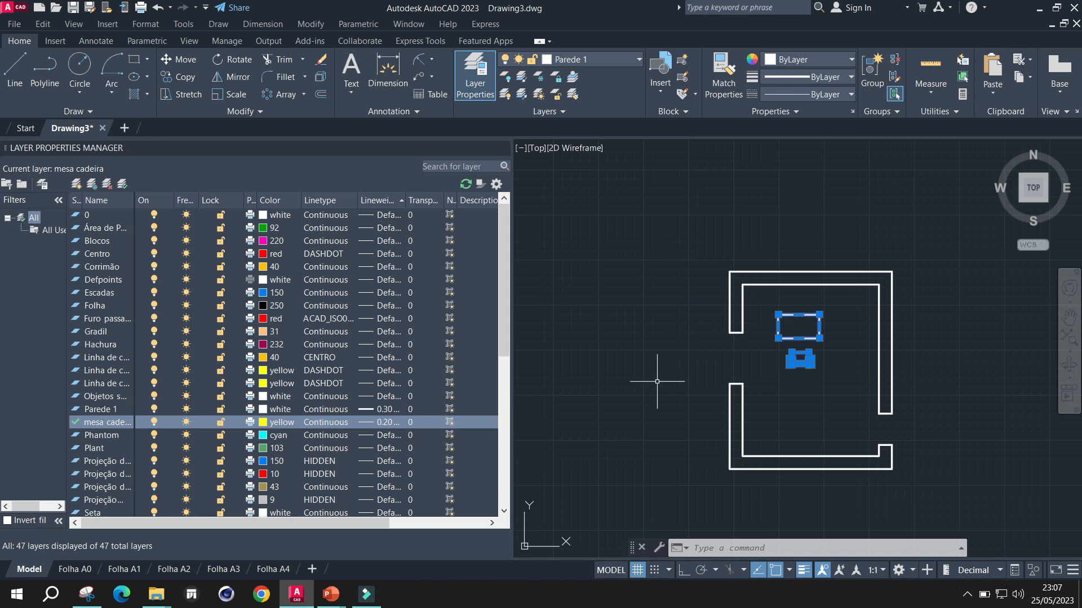
pyautogui.click(644, 301)
pyautogui.press('Escape')
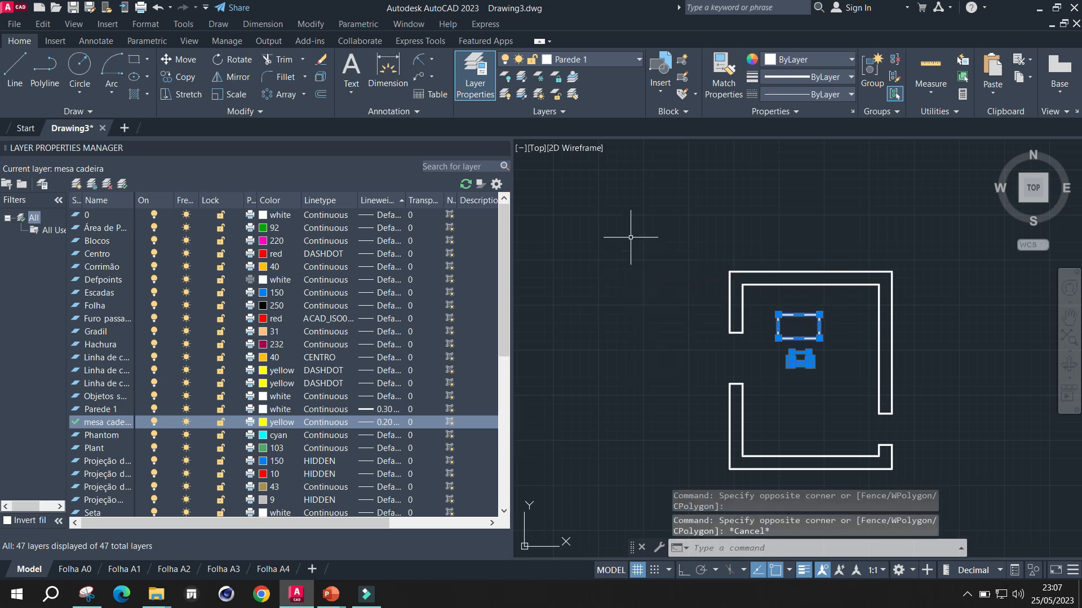
pyautogui.click(110, 424)
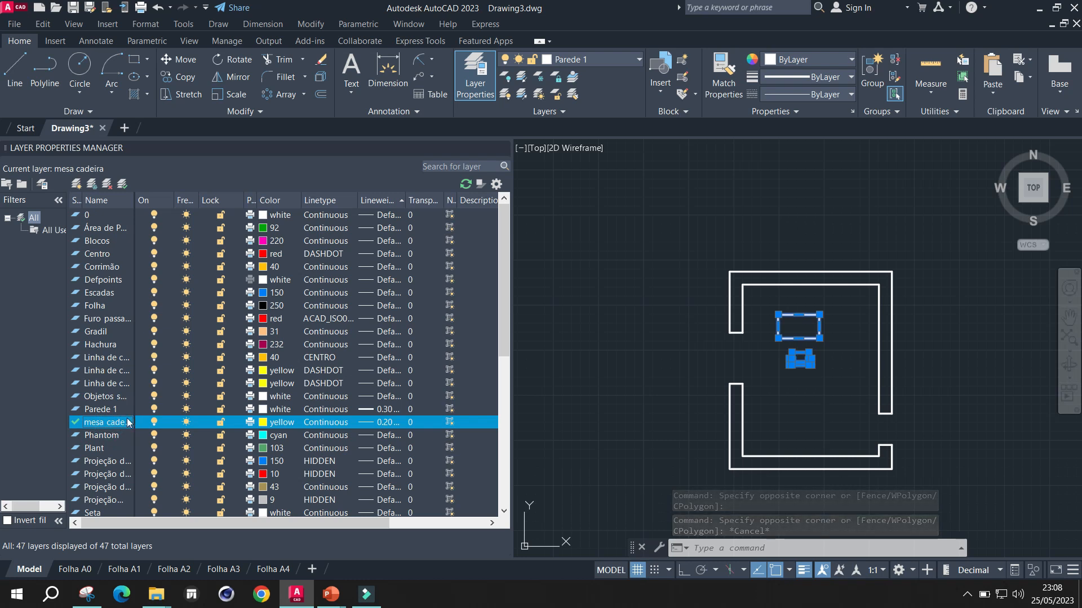
pyautogui.press('Escape')
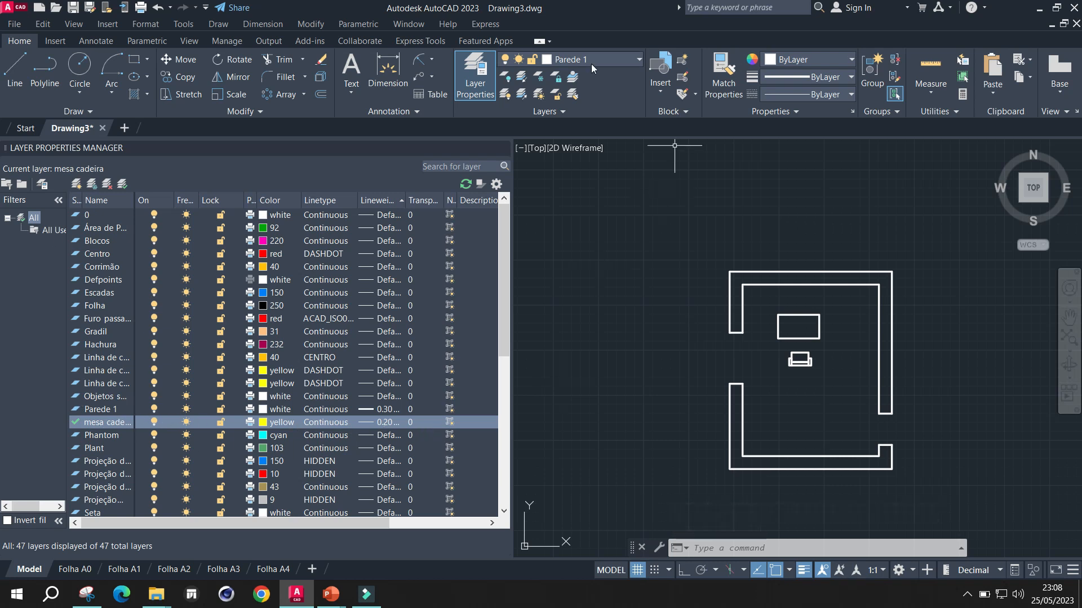
# Search the drawing's available layers for mesa cadeira again with nothing selected
pyautogui.click(637, 60)
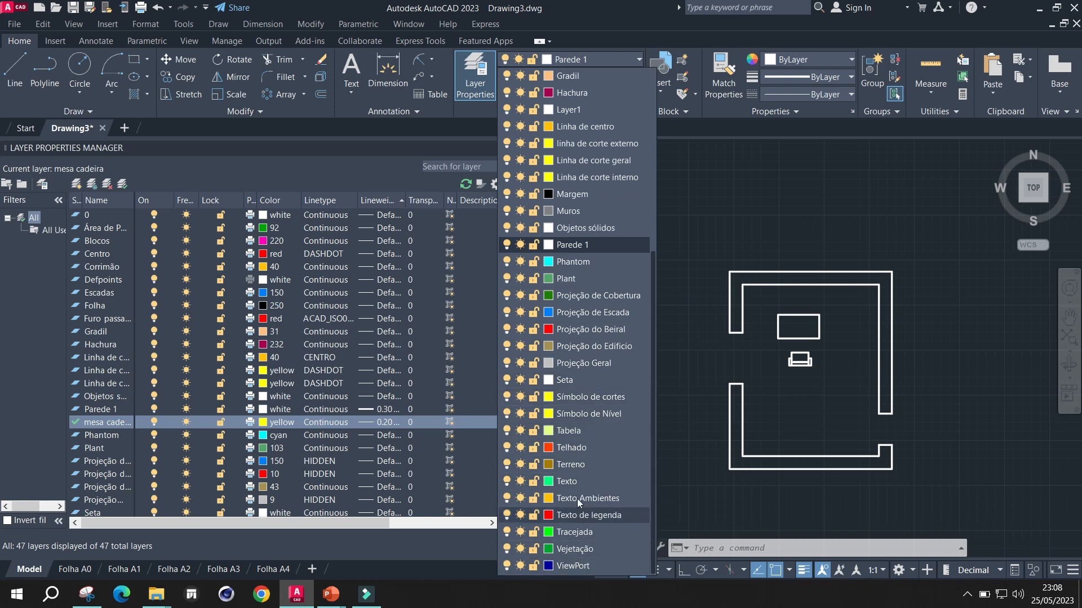
pyautogui.scroll(3, 580, 434)
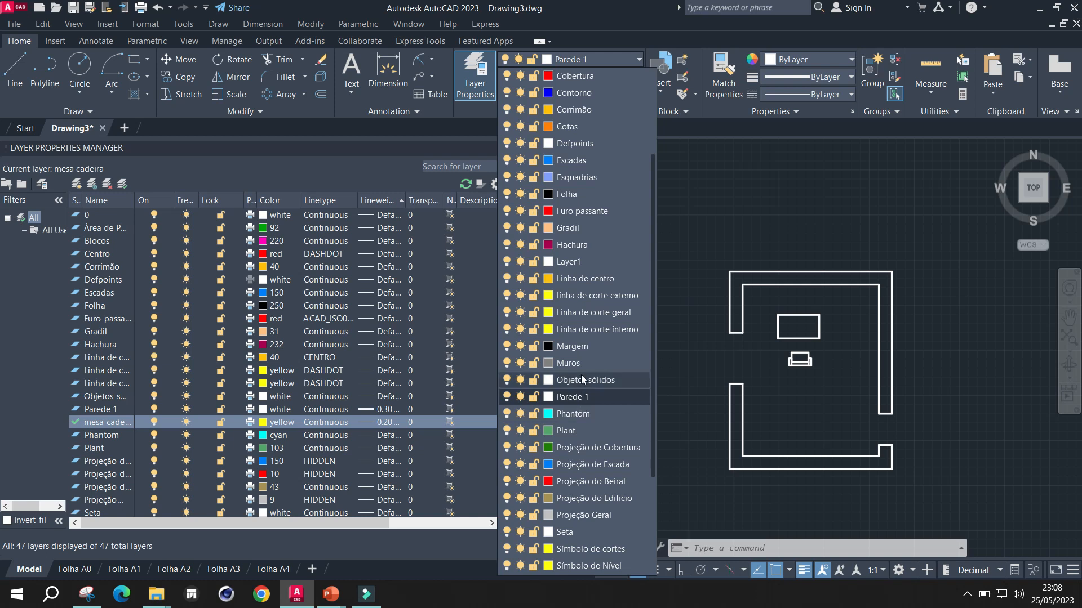
pyautogui.scroll(1, 576, 296)
pyautogui.scroll(2, 575, 291)
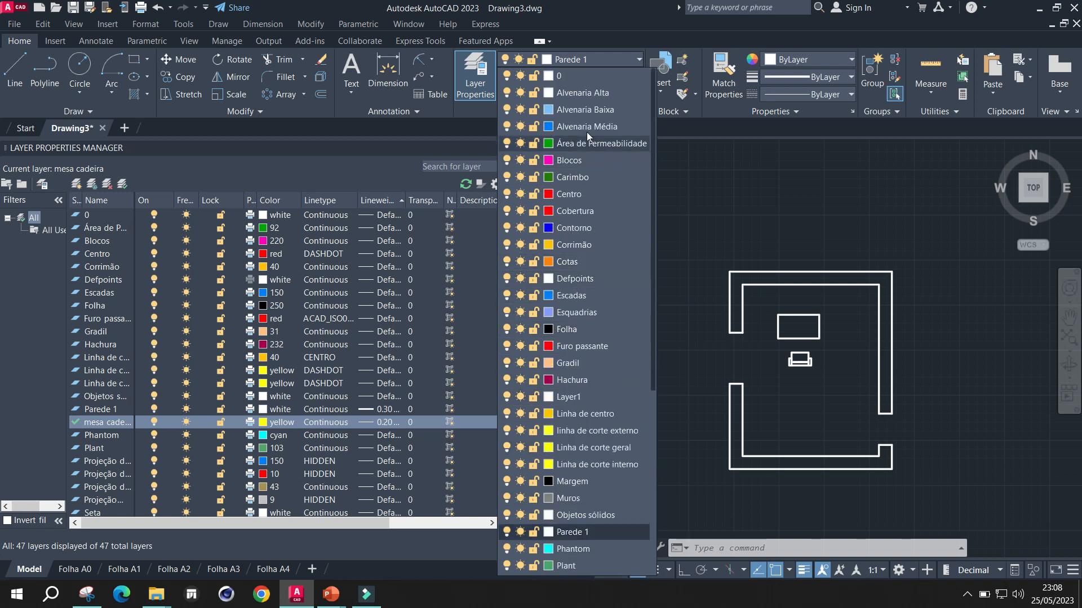
pyautogui.click(698, 272)
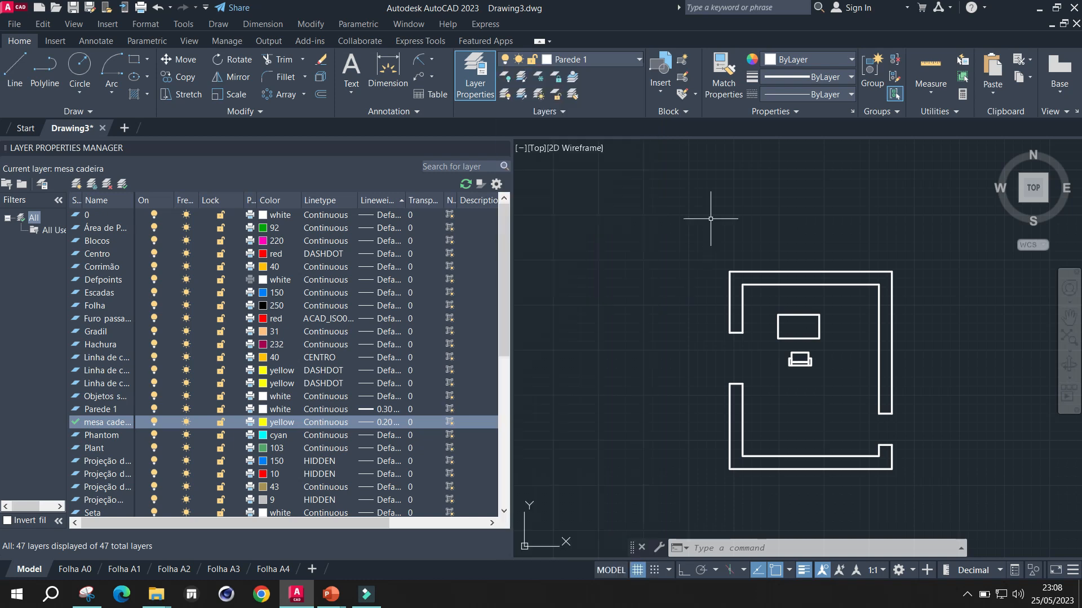
pyautogui.click(73, 423)
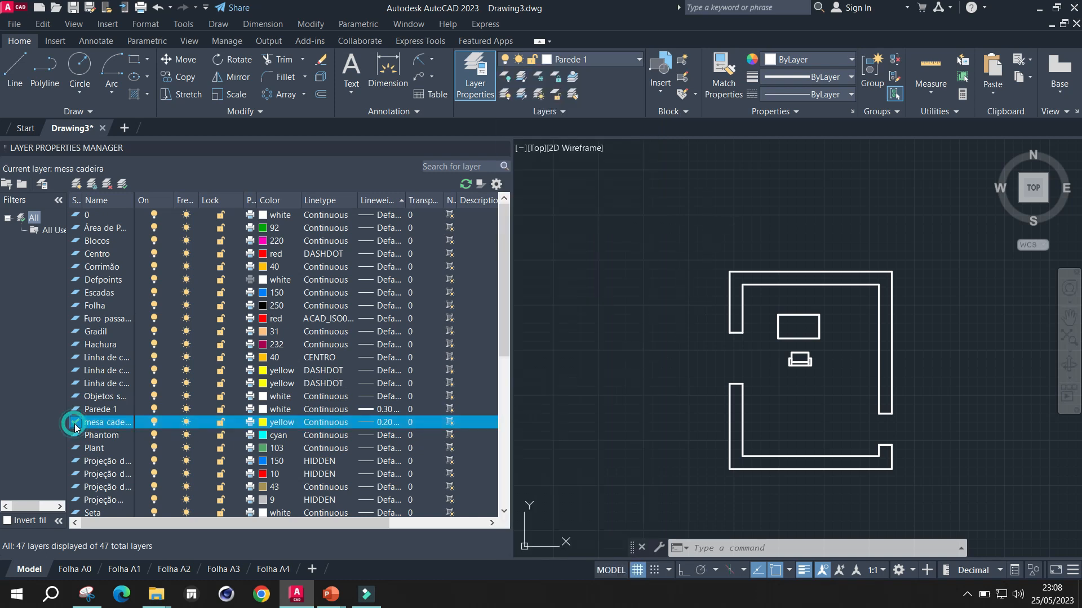
pyautogui.click(153, 424)
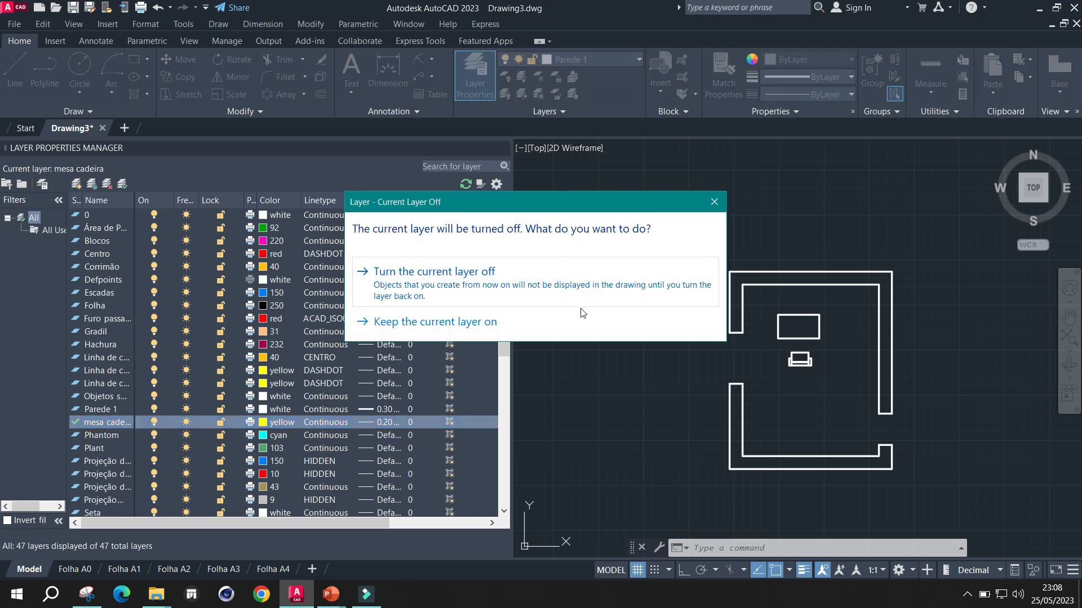
pyautogui.click(464, 323)
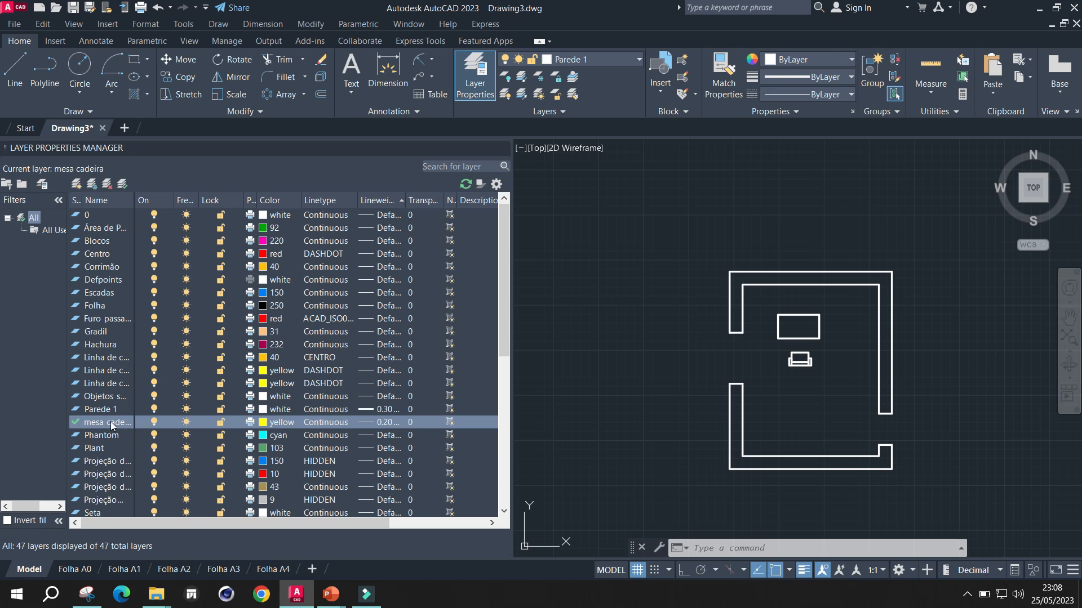
pyautogui.moveTo(111, 427); pyautogui.dragTo(115, 347)
# Look through the drawing's available layers for mesa cadeira once more and close the layer list
pyautogui.click(637, 61)
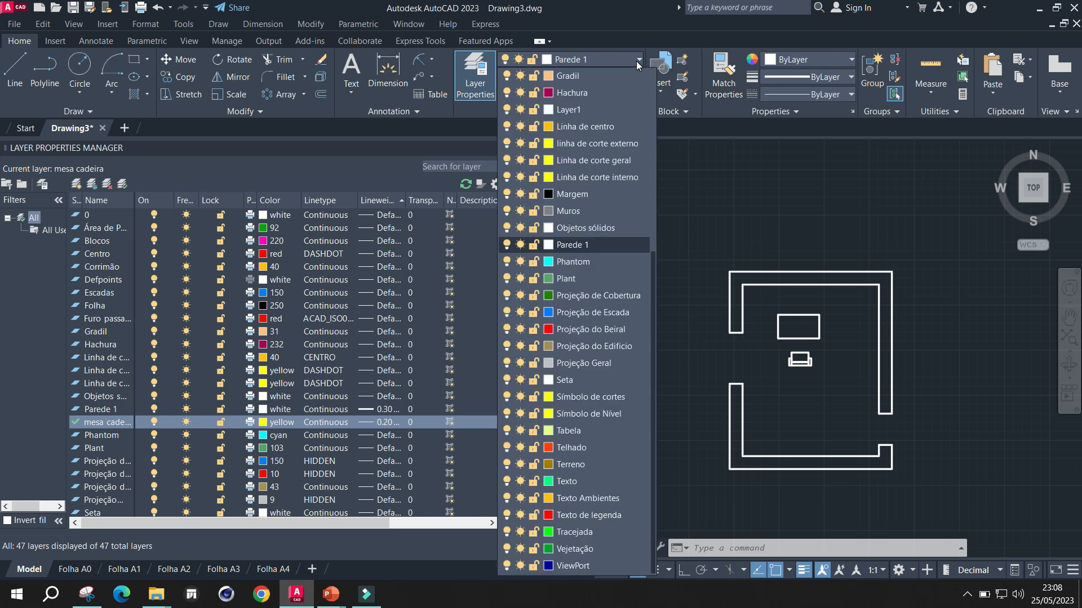
pyautogui.scroll(6, 580, 107)
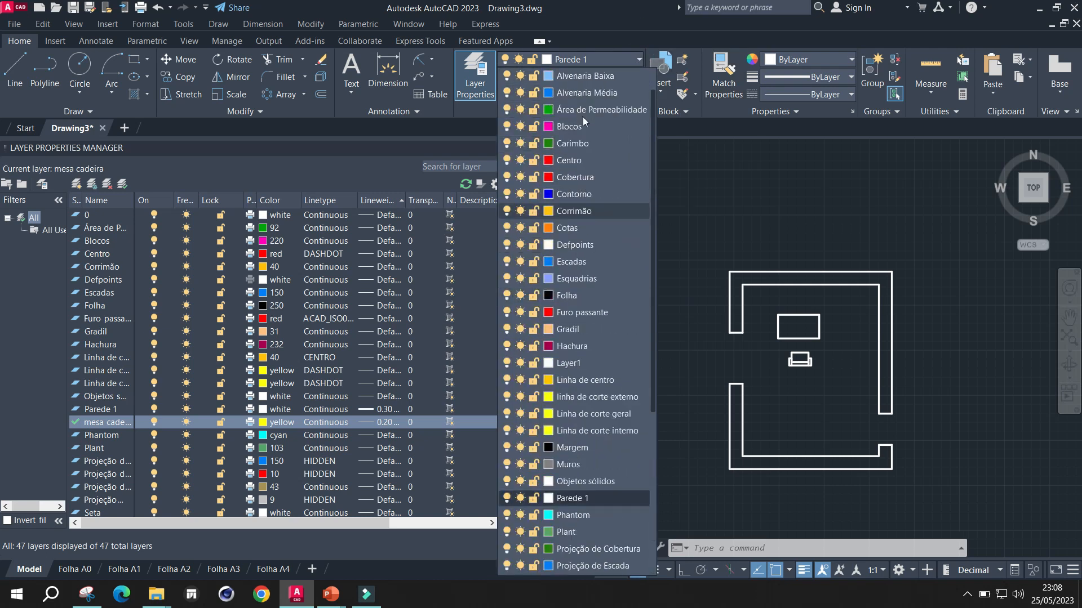
pyautogui.scroll(-6, 578, 140)
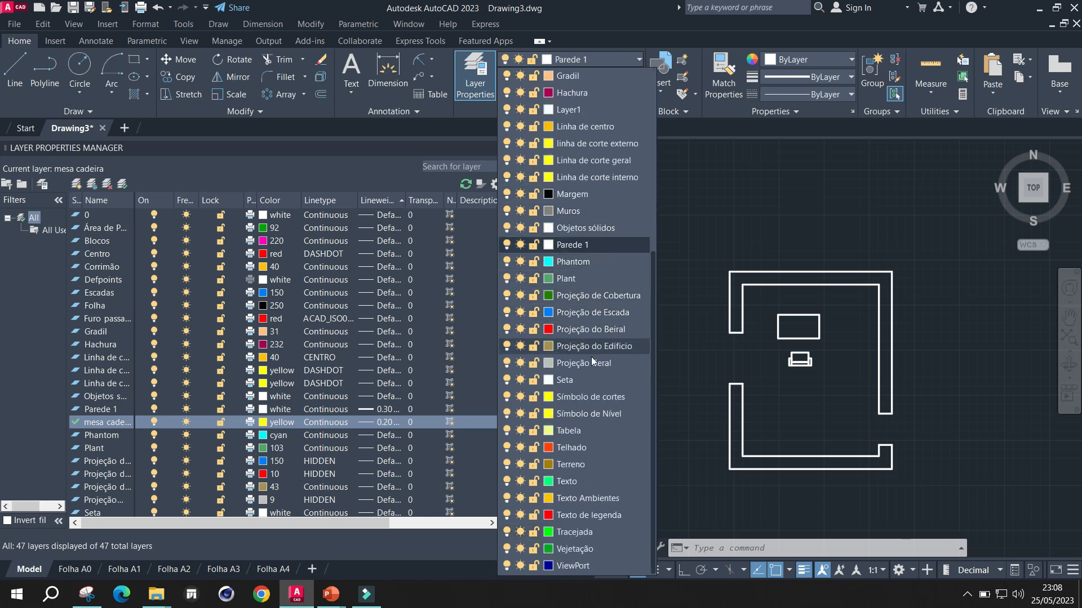
pyautogui.scroll(2, 591, 444)
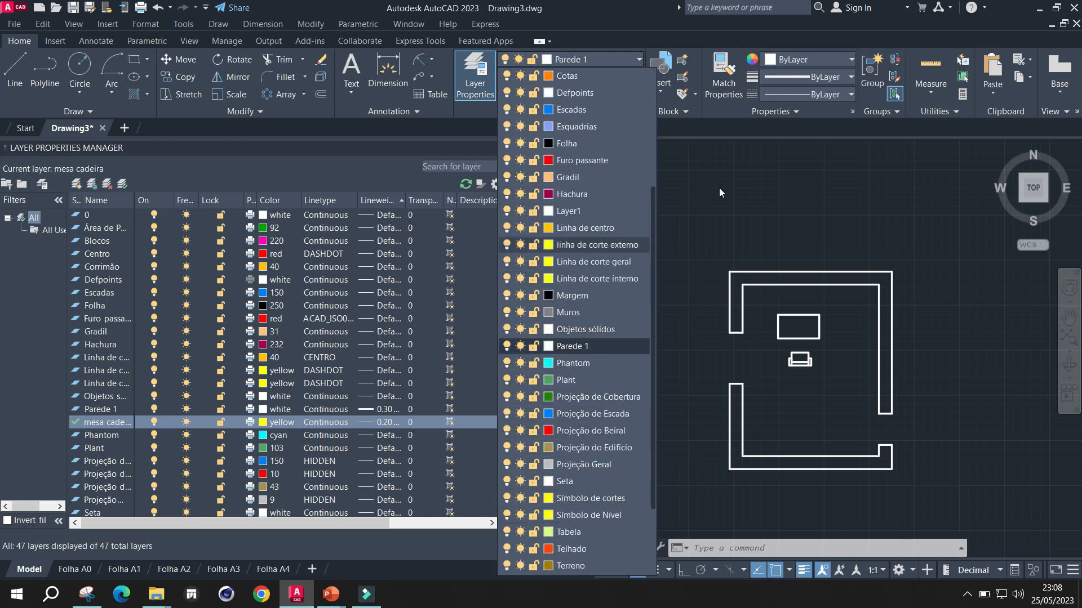
pyautogui.click(721, 187)
pyautogui.press('Escape')
pyautogui.press('Escape')
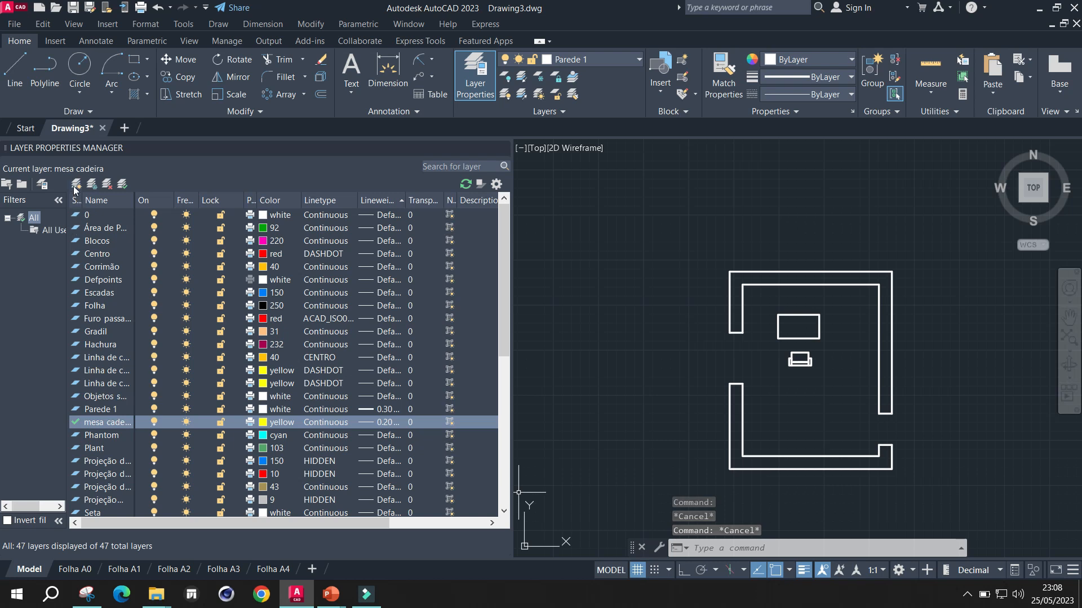
# Create a new layer named MC and set its color to yellow
pyautogui.click(76, 185)
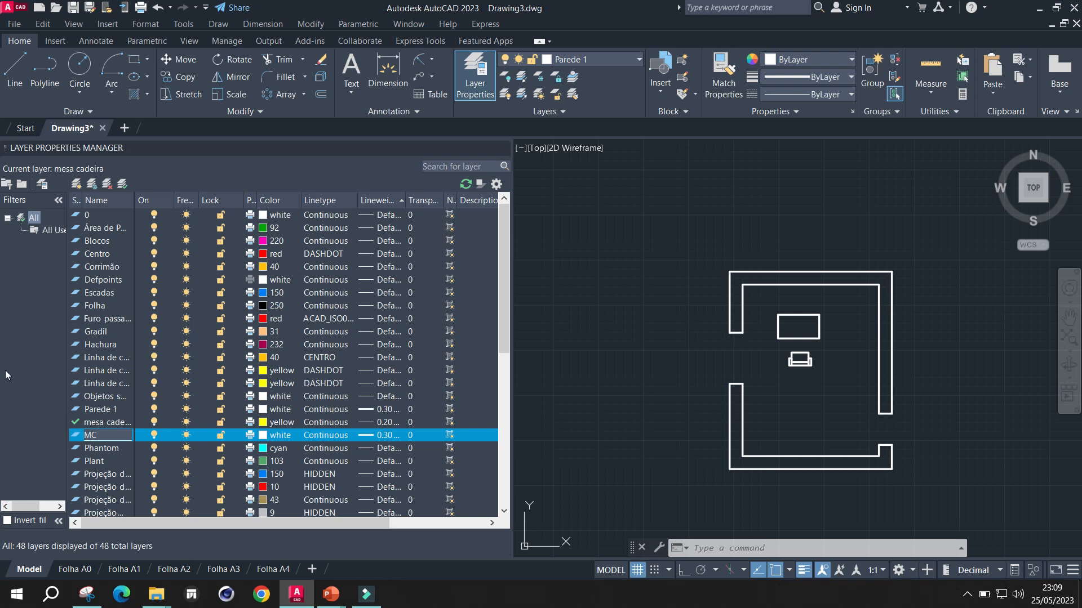
pyautogui.press('Return')
pyautogui.press('Escape')
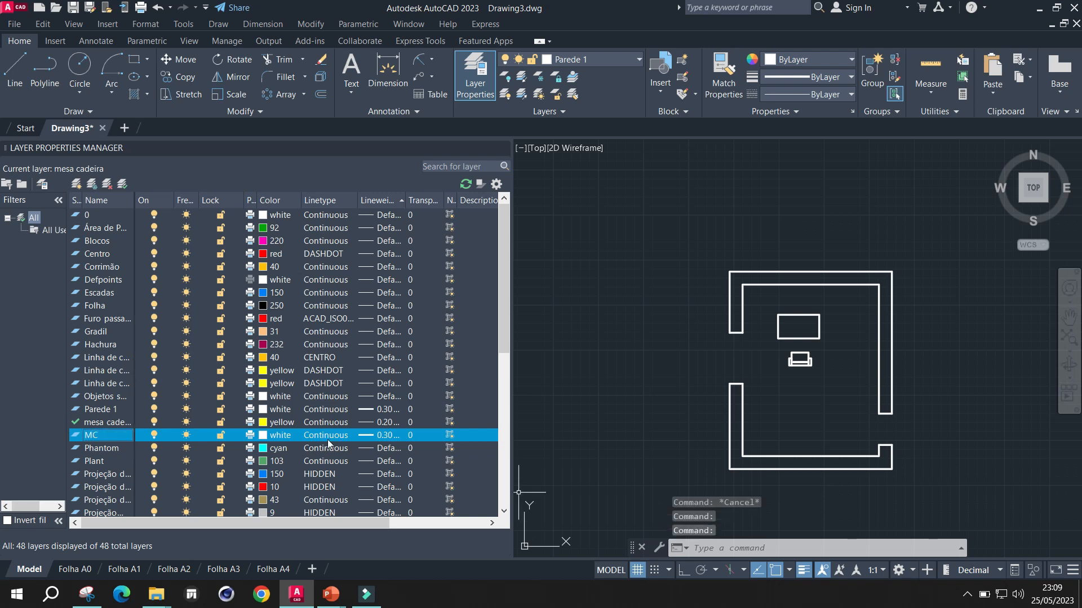
pyautogui.click(279, 435)
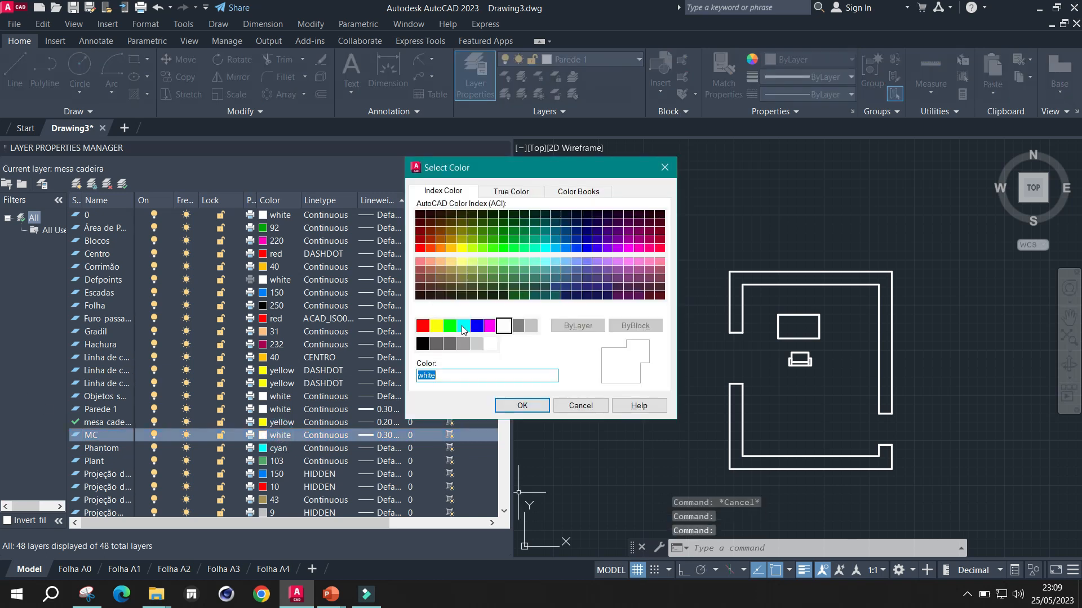
pyautogui.click(436, 326)
pyautogui.click(523, 406)
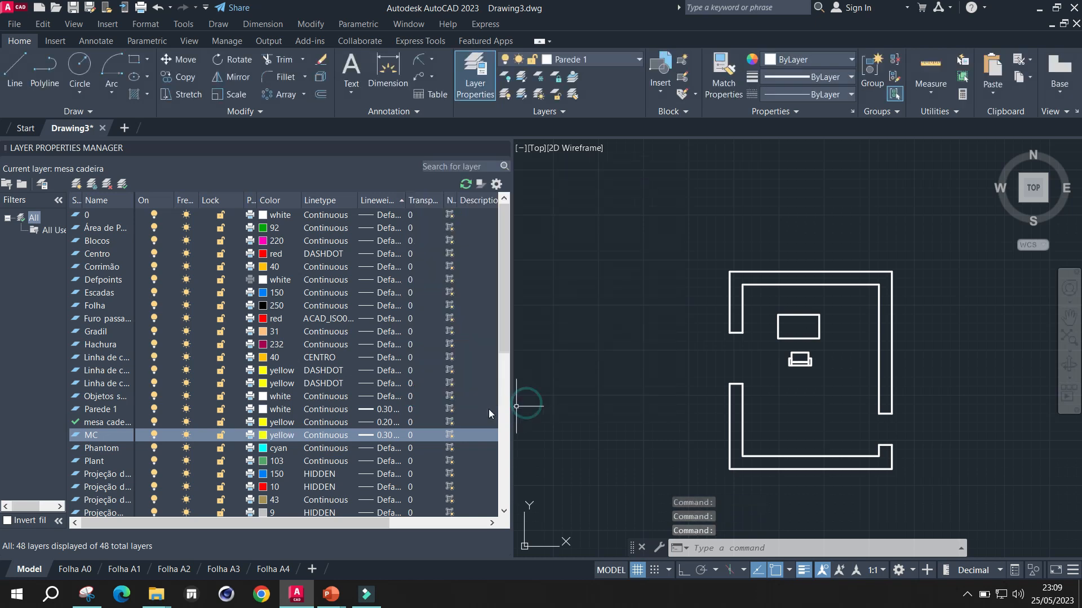
# Set the MC layer's lineweight to 0.25 mm
pyautogui.scroll(-8, 338, 438)
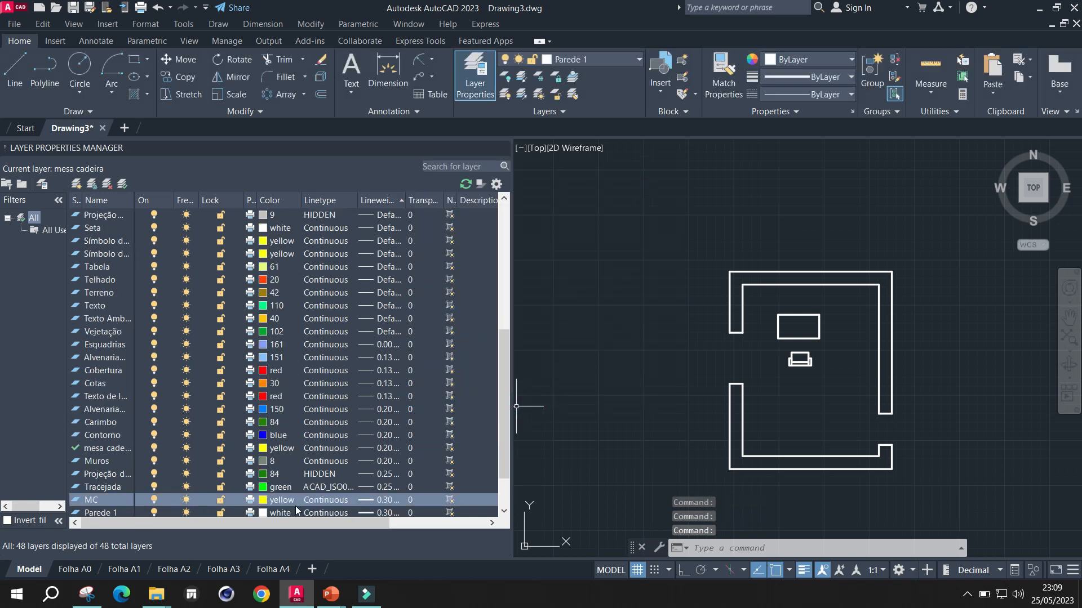
pyautogui.click(388, 503)
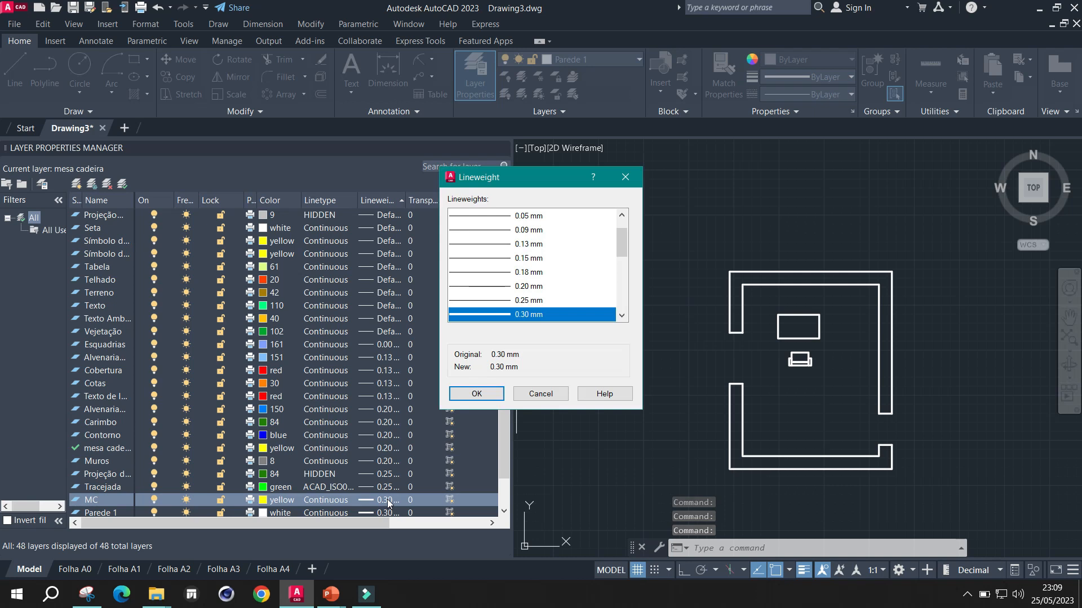
pyautogui.click(511, 300)
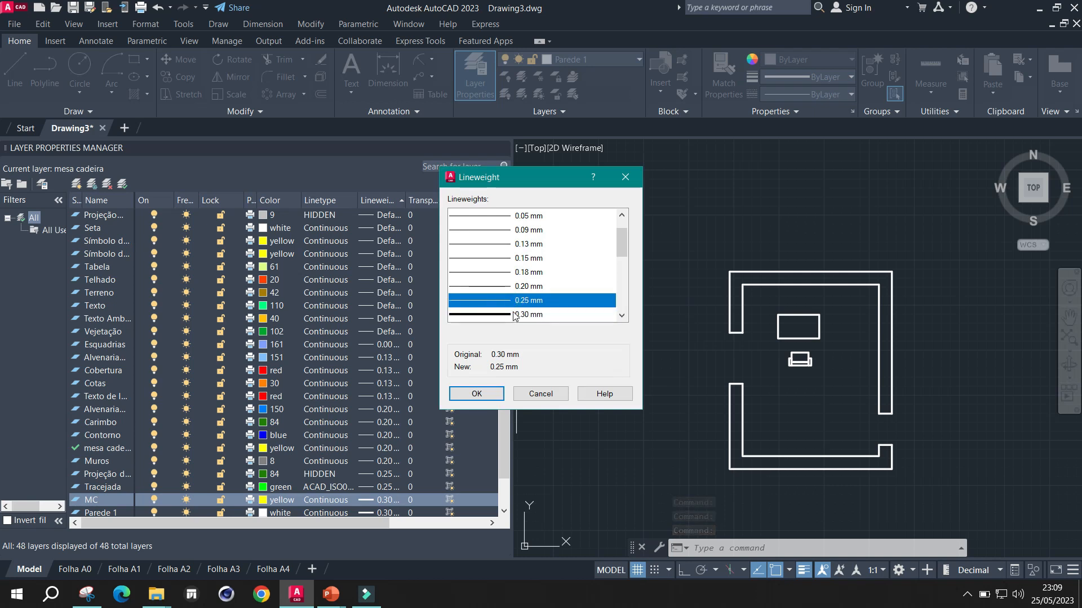
pyautogui.click(481, 393)
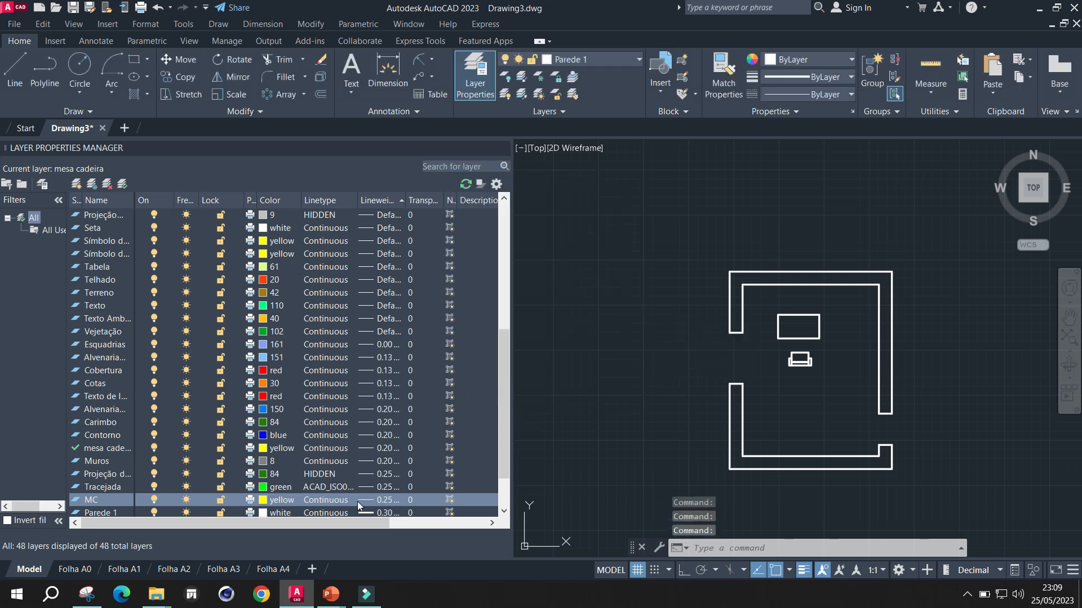
# Reopen the layer properties manager and make MC the current layer
pyautogui.click(110, 499)
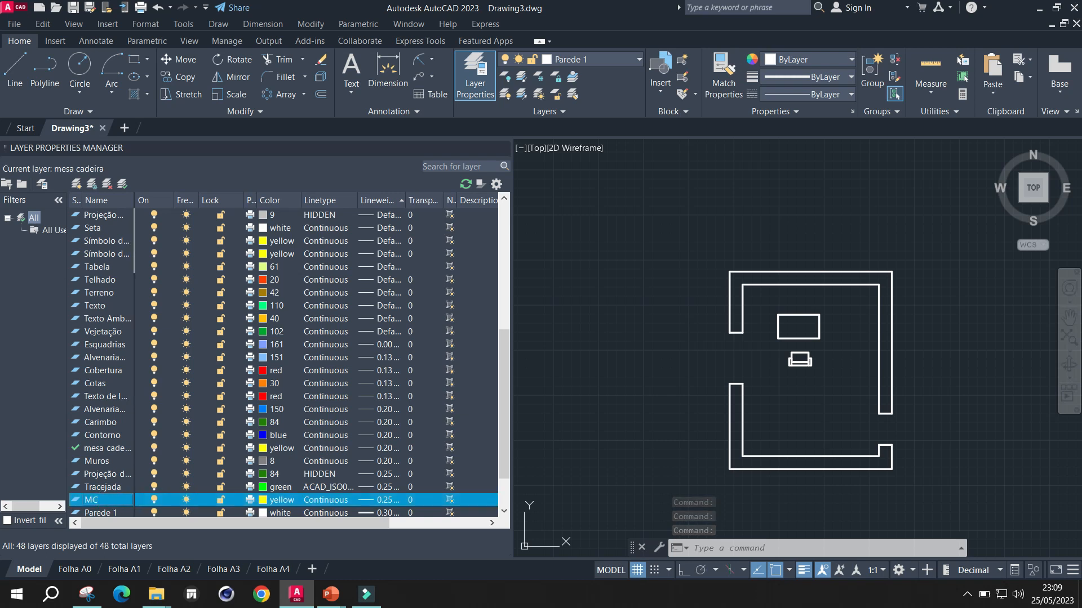
pyautogui.click(478, 87)
pyautogui.click(478, 87)
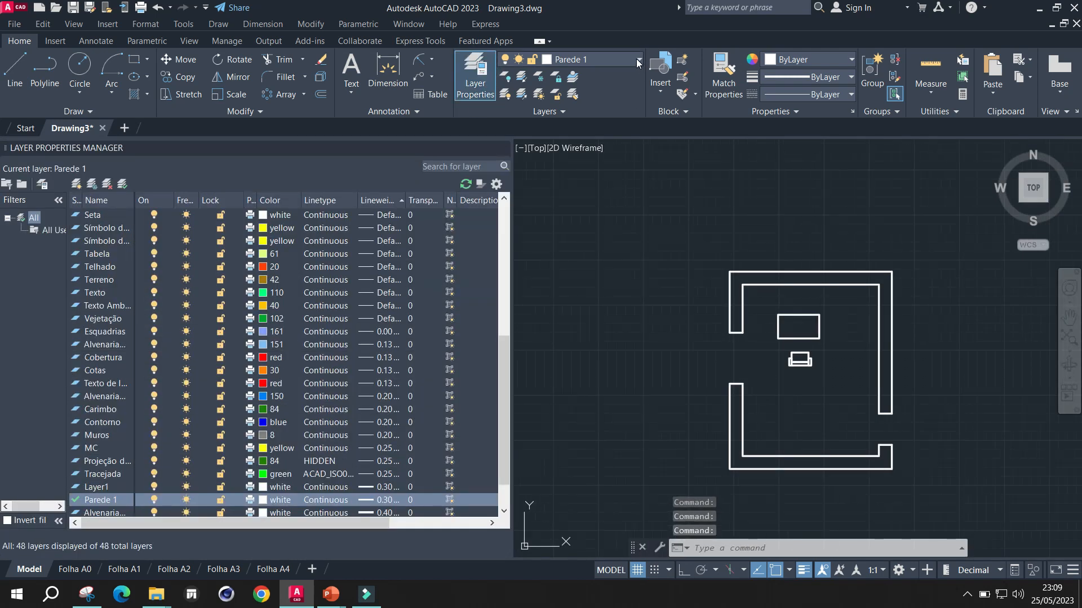
pyautogui.click(638, 60)
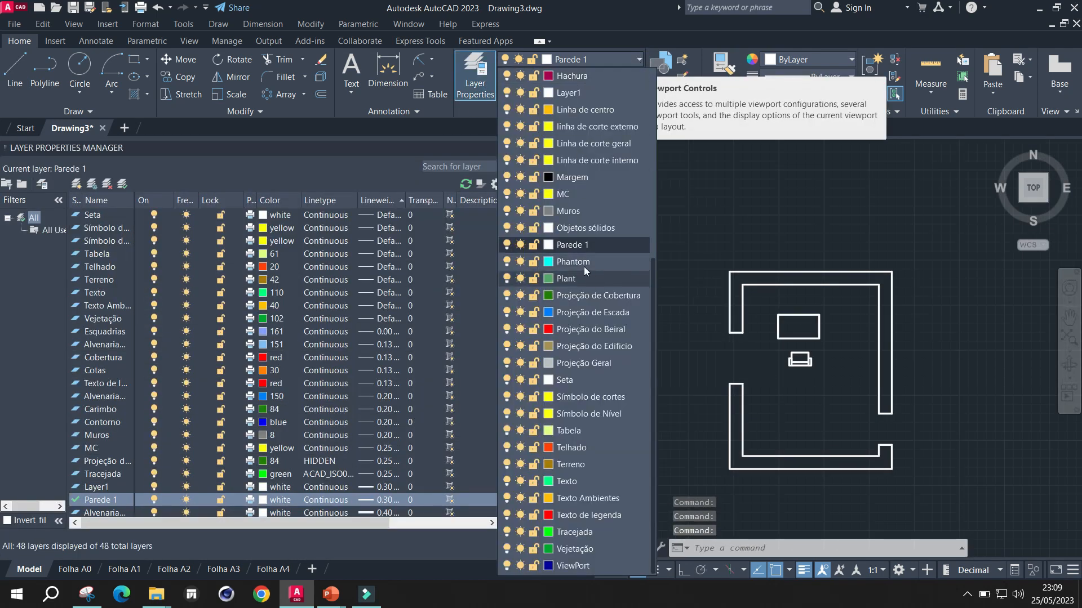
pyautogui.click(563, 195)
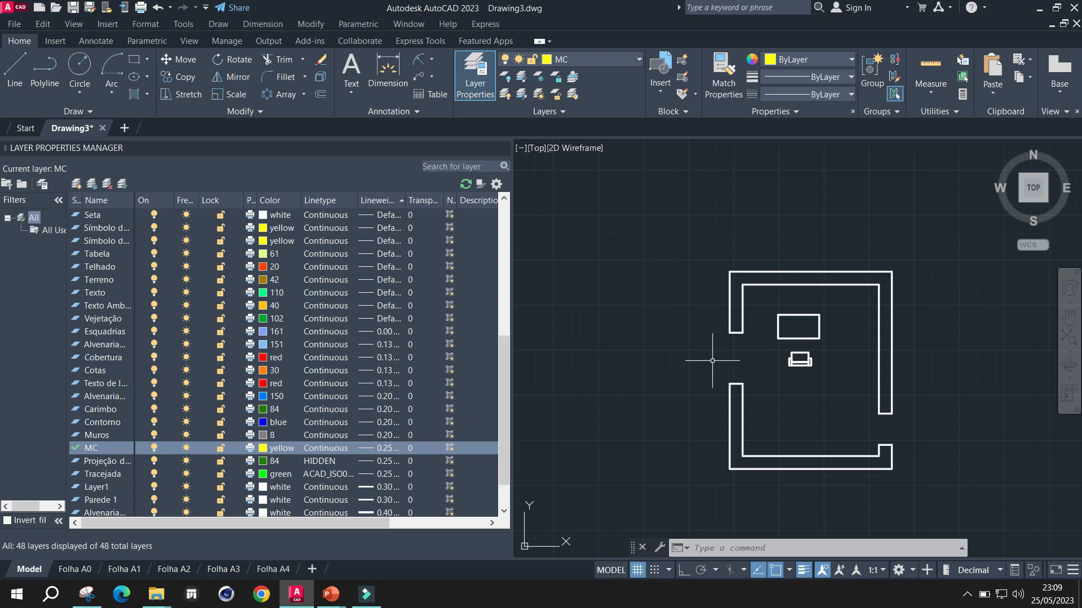
# Assign the table and chair inside the room to the MC layer and clear the selection
pyautogui.click(761, 303)
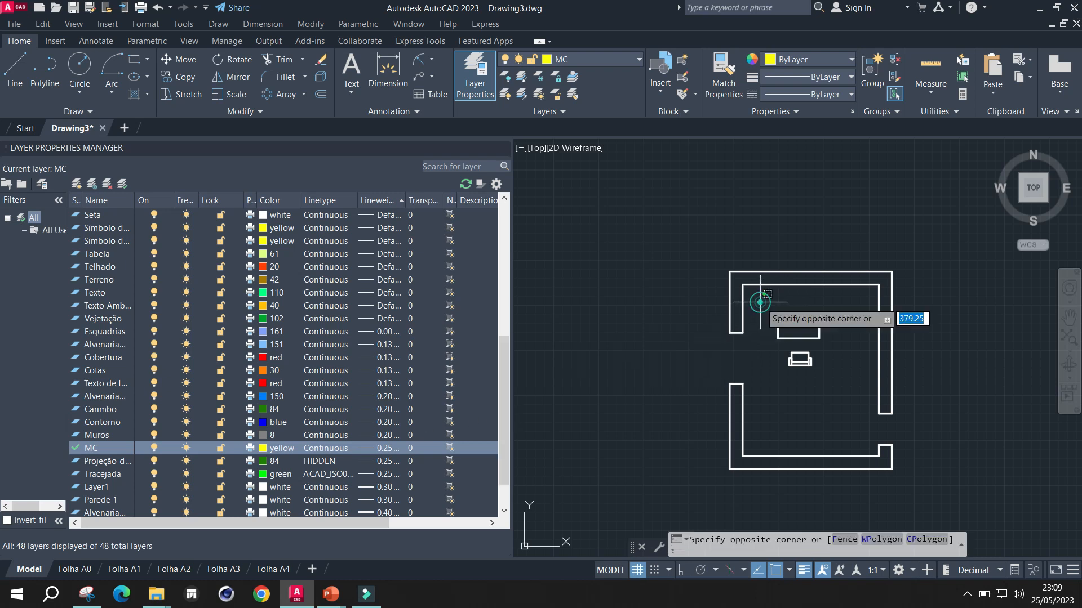
pyautogui.click(857, 393)
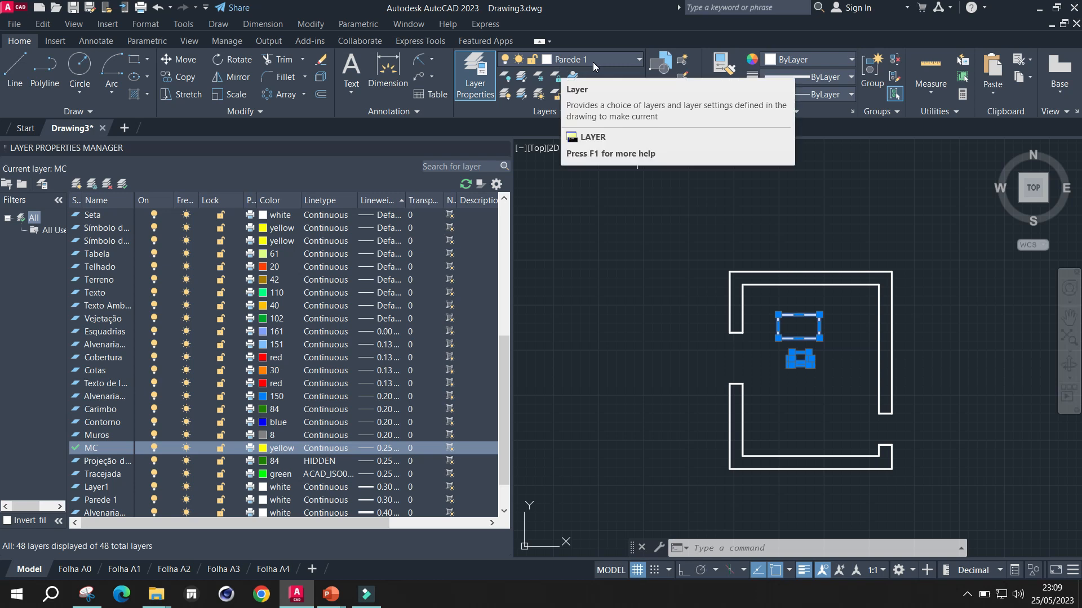
pyautogui.click(639, 61)
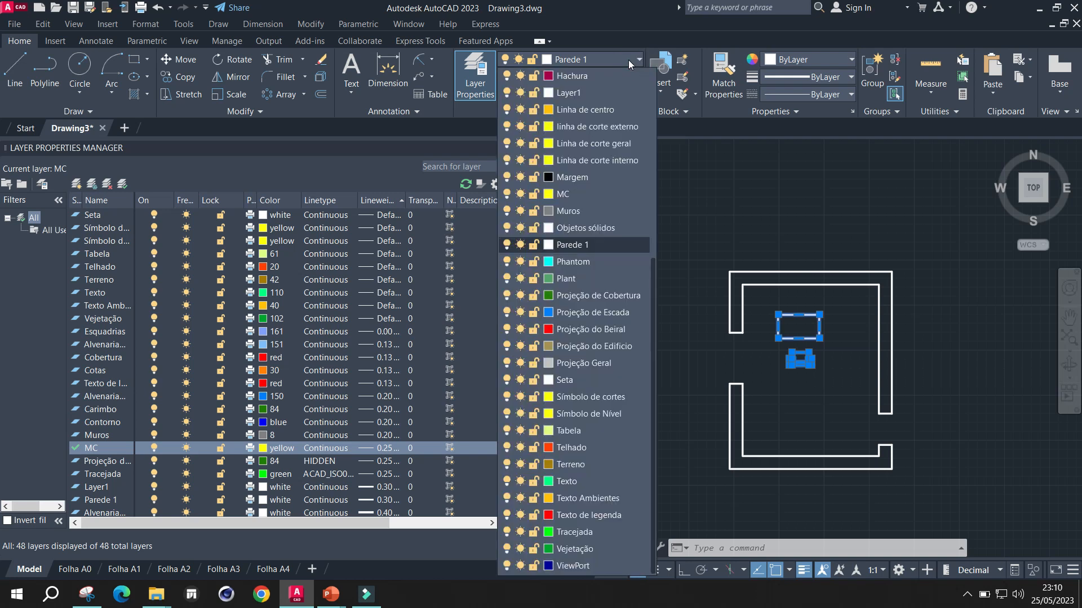
pyautogui.click(575, 192)
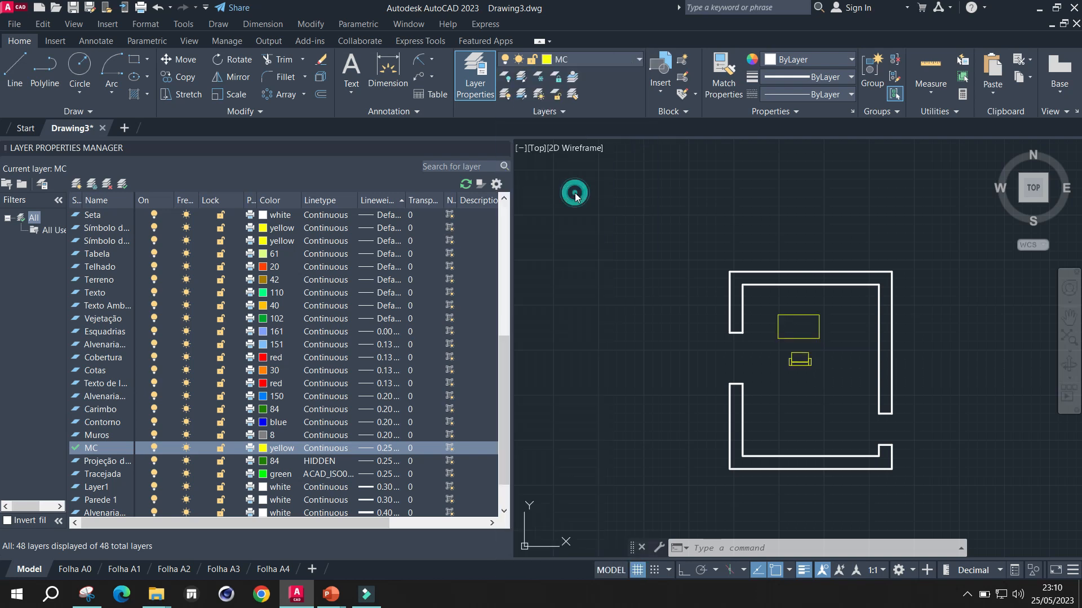
pyautogui.click(930, 279)
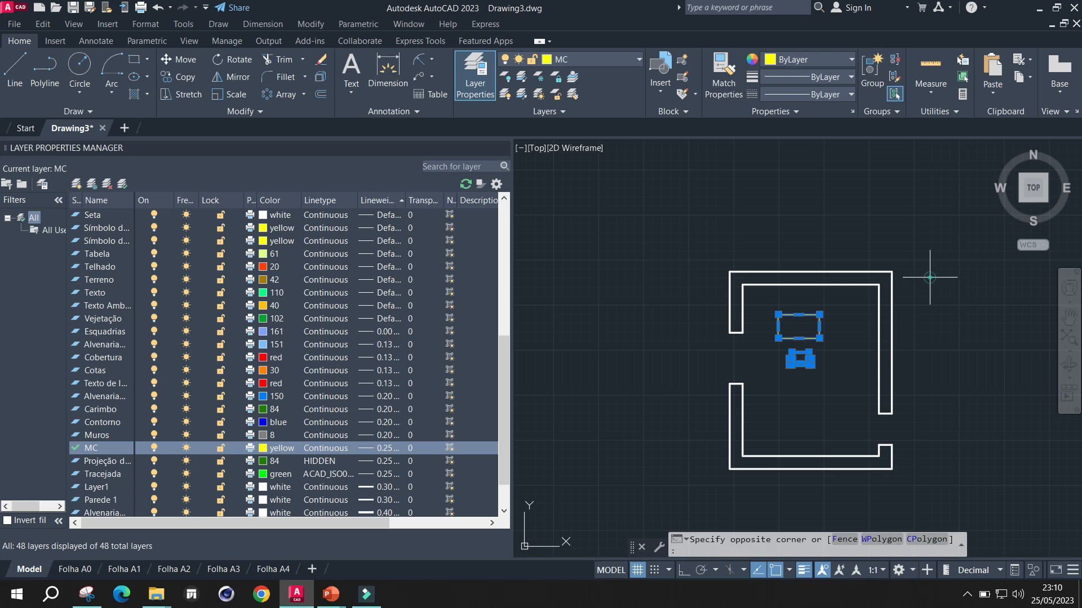
pyautogui.press('Escape')
pyautogui.press('Escape')
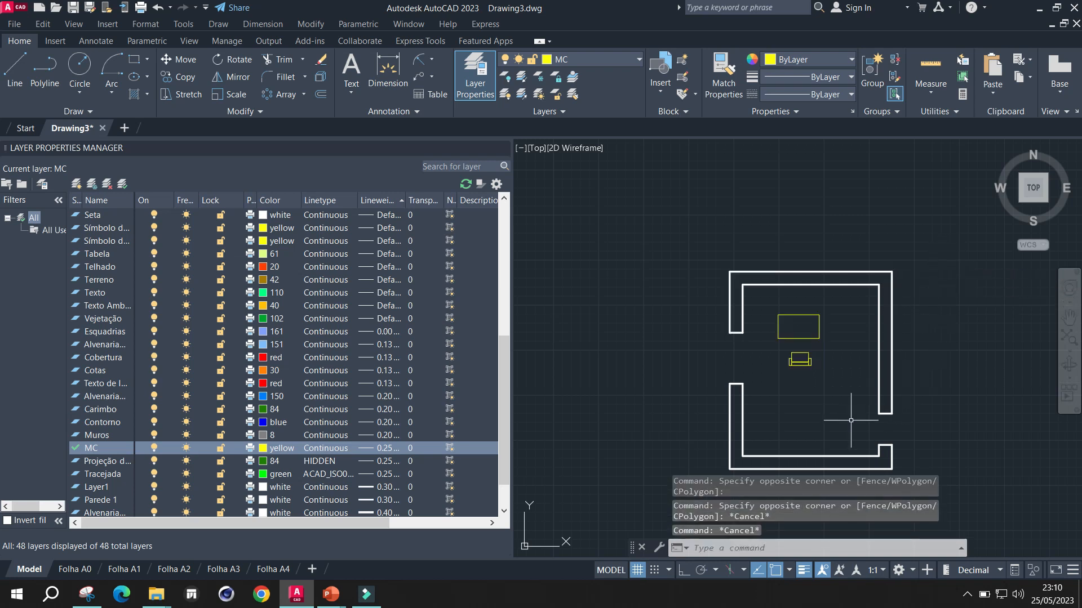
# Turn the current MC layer off to hide the table and chair, and turn it back on
pyautogui.scroll(-4, 840, 398)
pyautogui.scroll(4, 823, 391)
pyautogui.scroll(-4, 822, 390)
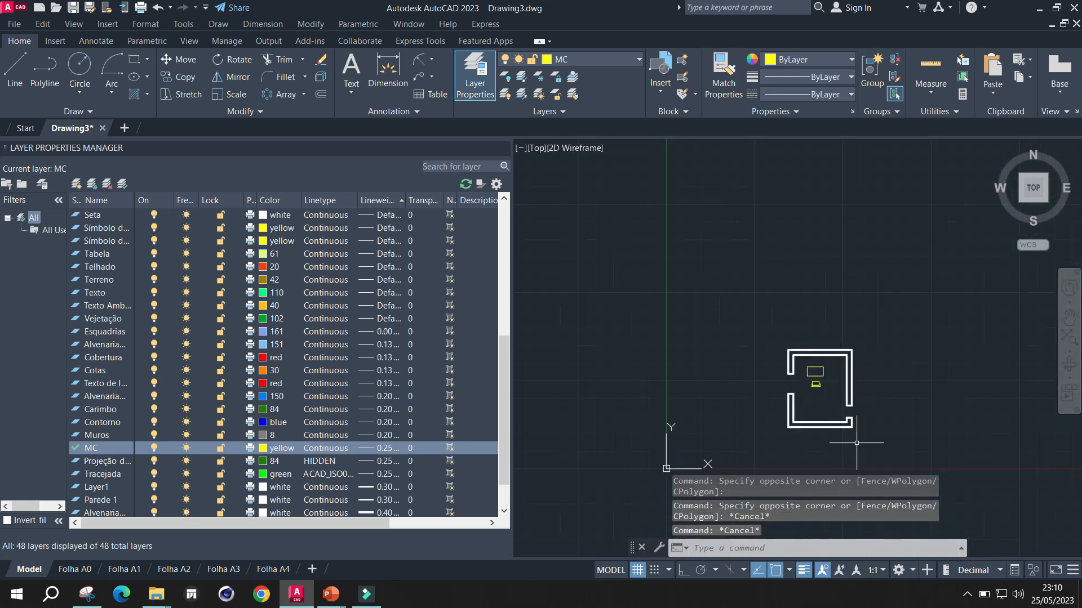
pyautogui.scroll(4, 851, 442)
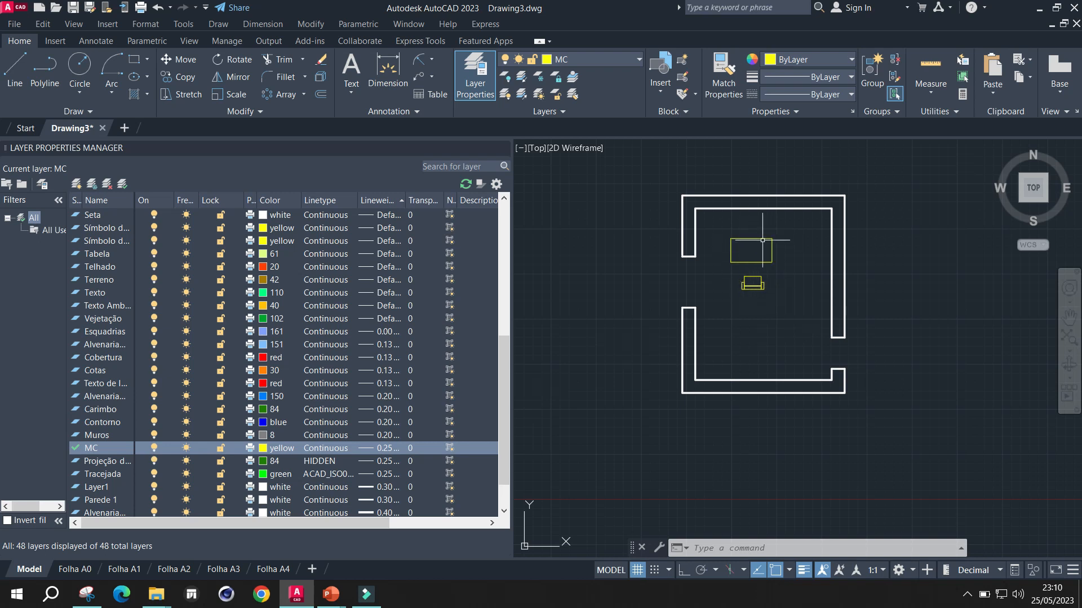
pyautogui.click(153, 448)
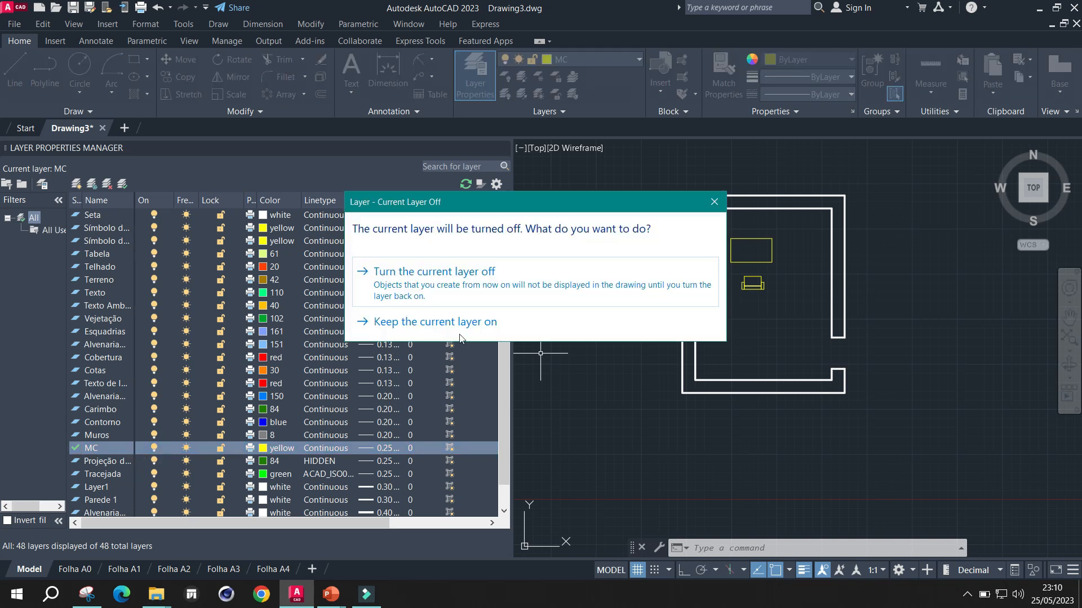
pyautogui.click(417, 278)
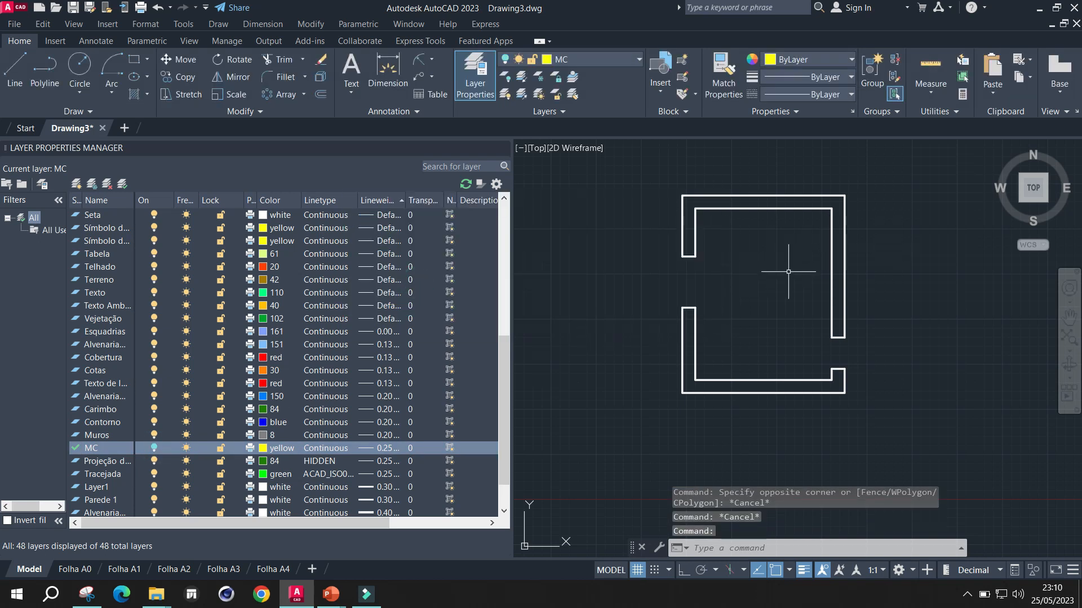
pyautogui.click(153, 448)
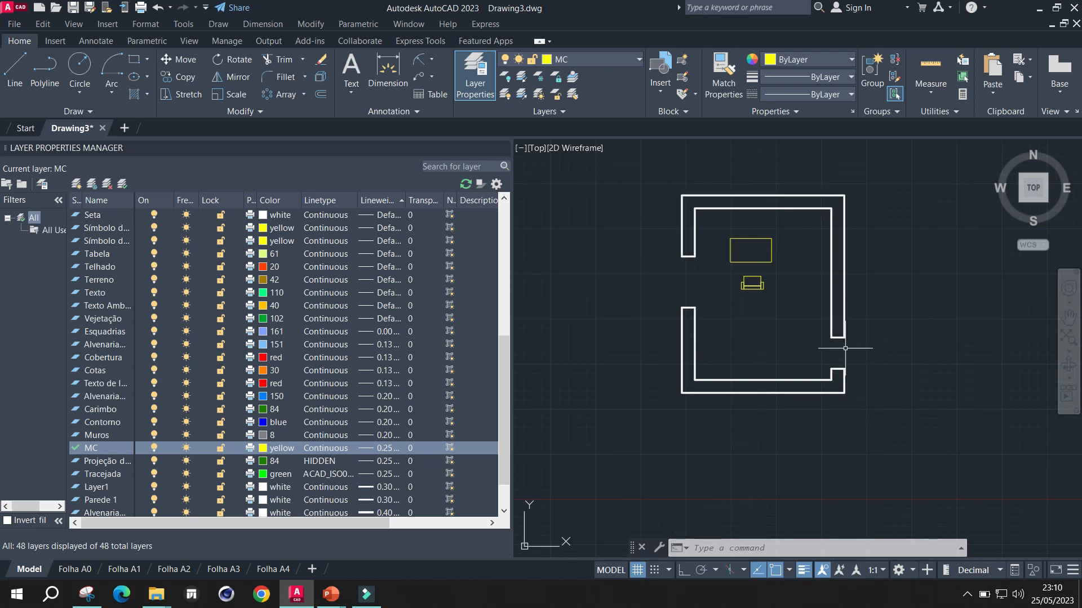
pyautogui.scroll(2, 859, 339)
pyautogui.scroll(-2, 863, 345)
pyautogui.scroll(2, 863, 346)
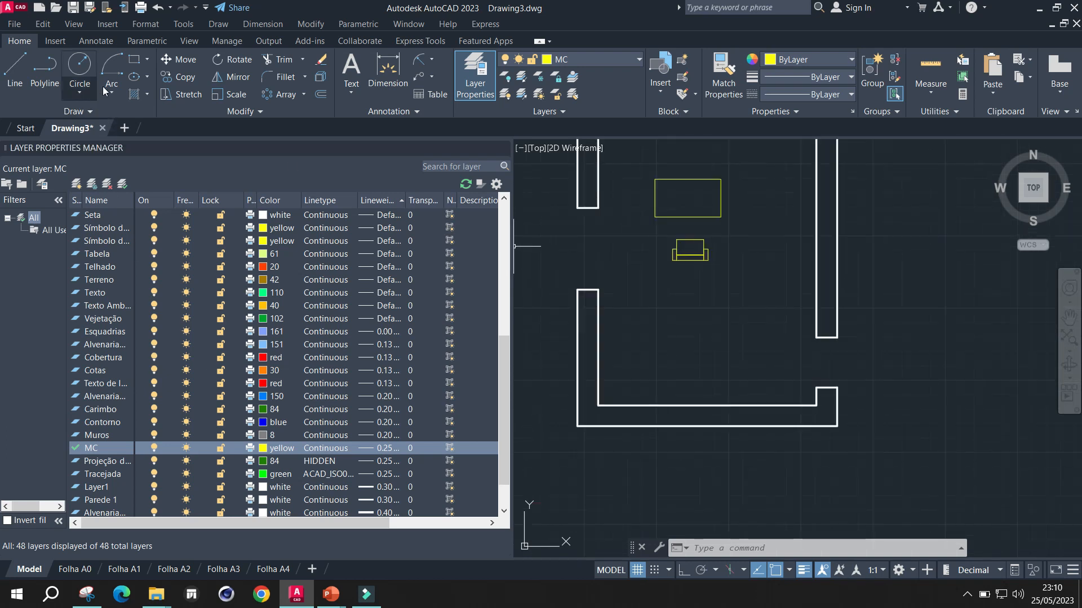
pyautogui.click(134, 60)
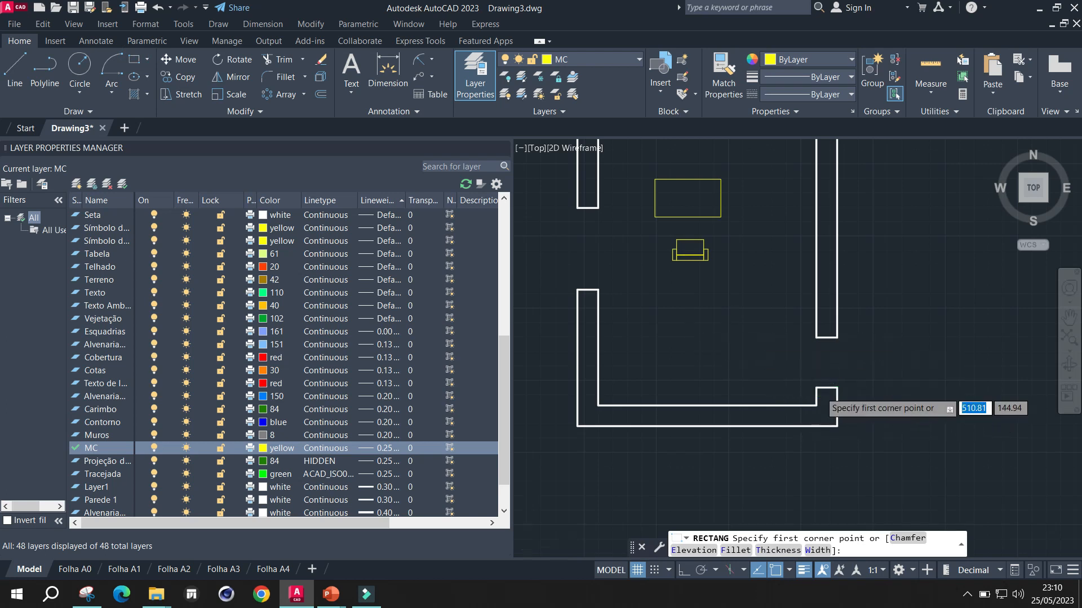
pyautogui.scroll(2, 816, 388)
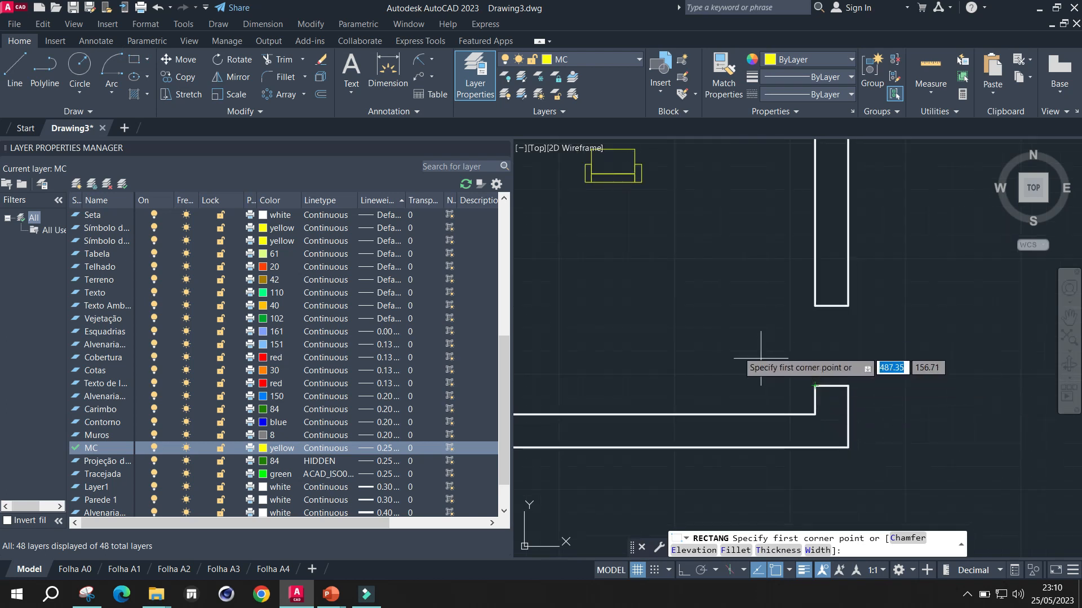
pyautogui.press('Escape')
pyautogui.click(117, 69)
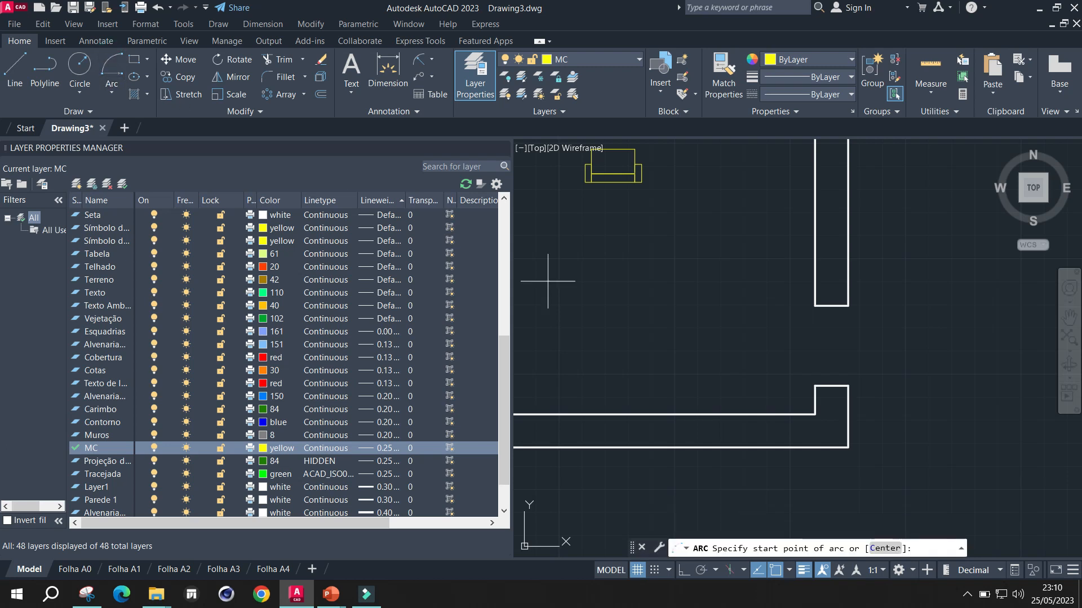
pyautogui.click(815, 385)
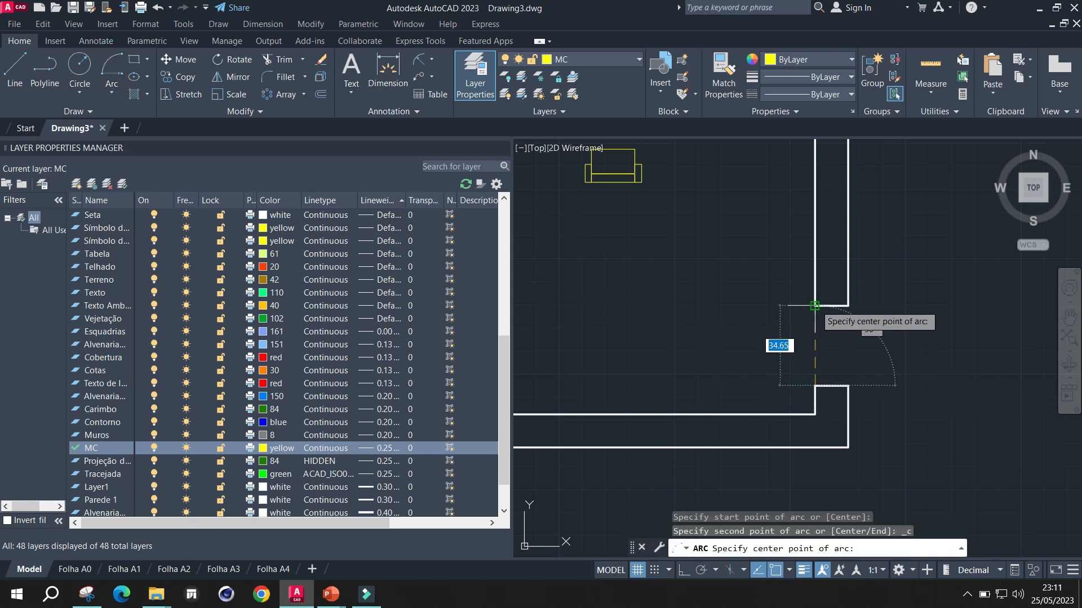
pyautogui.click(815, 306)
pyautogui.press('Escape')
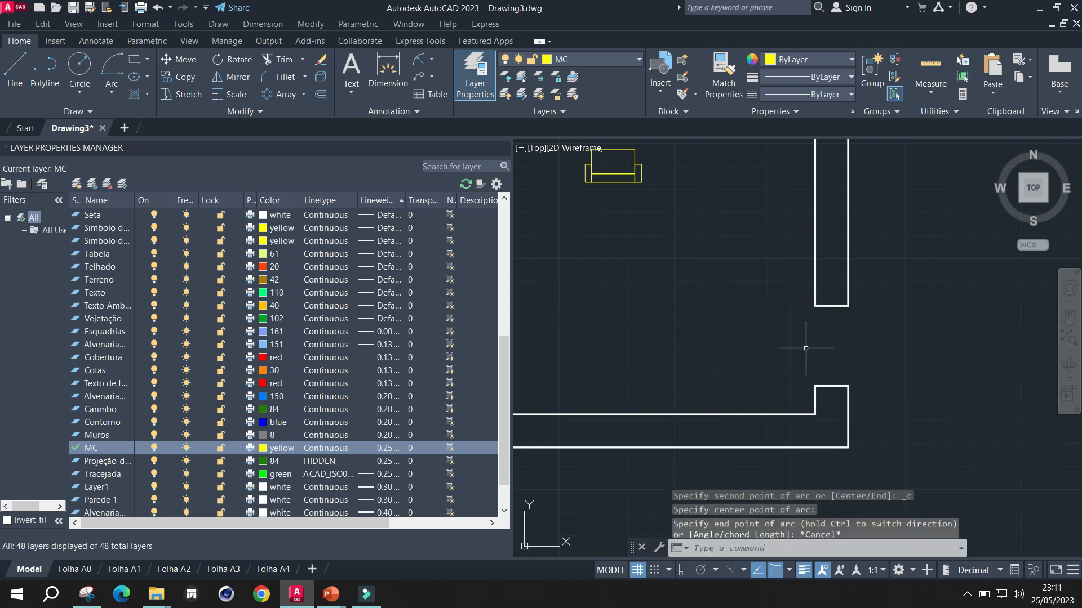
# Draw the door's quarter-circle swing arc into the room, starting at the upper jamb's inner corner and centred on the lower jamb's inner corner
pyautogui.click(112, 66)
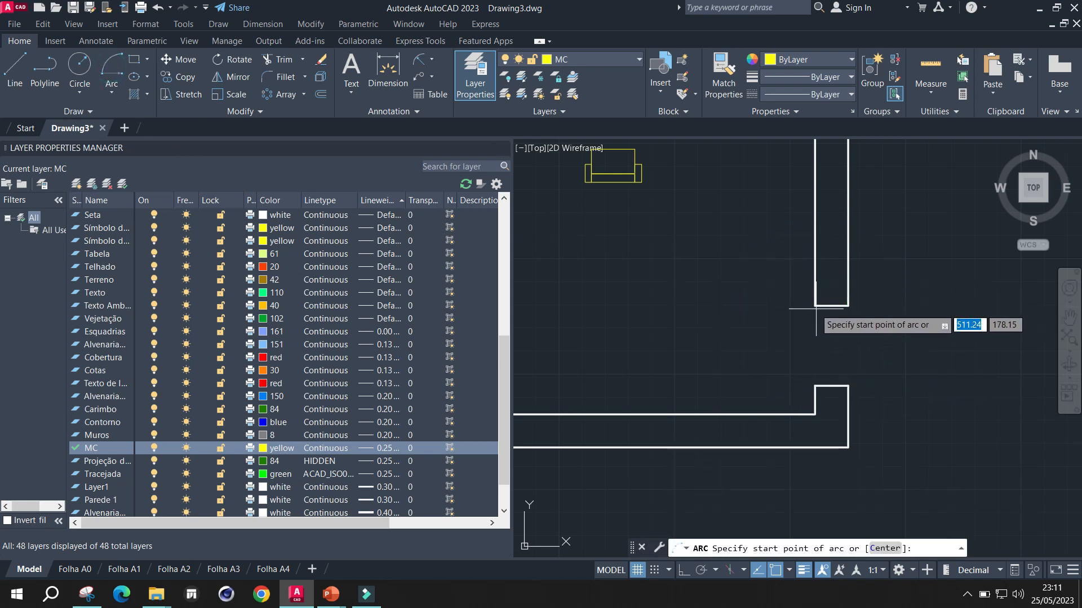
pyautogui.click(814, 307)
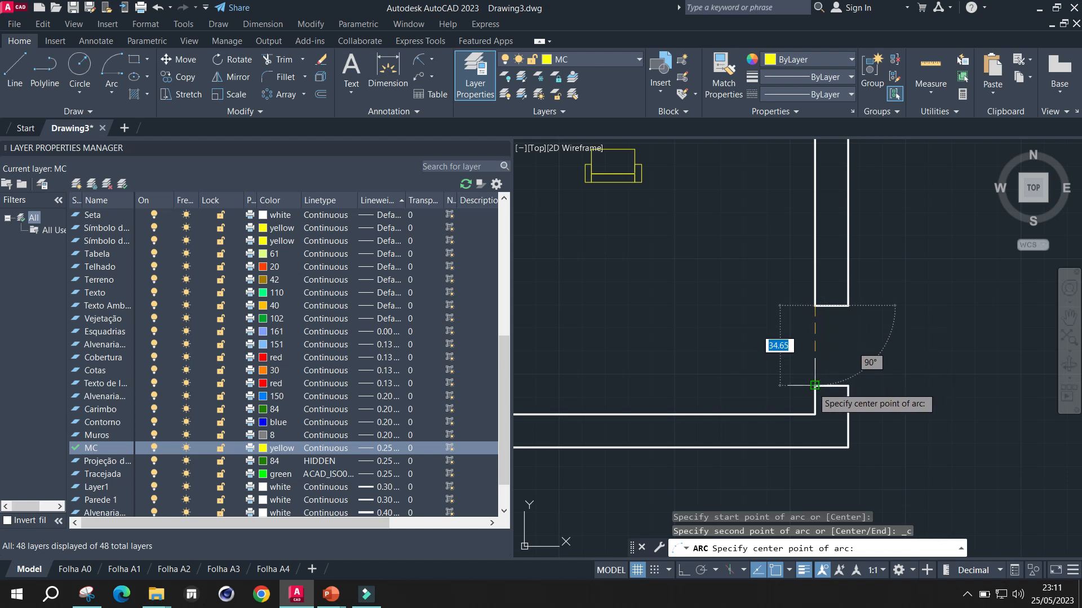
pyautogui.click(814, 385)
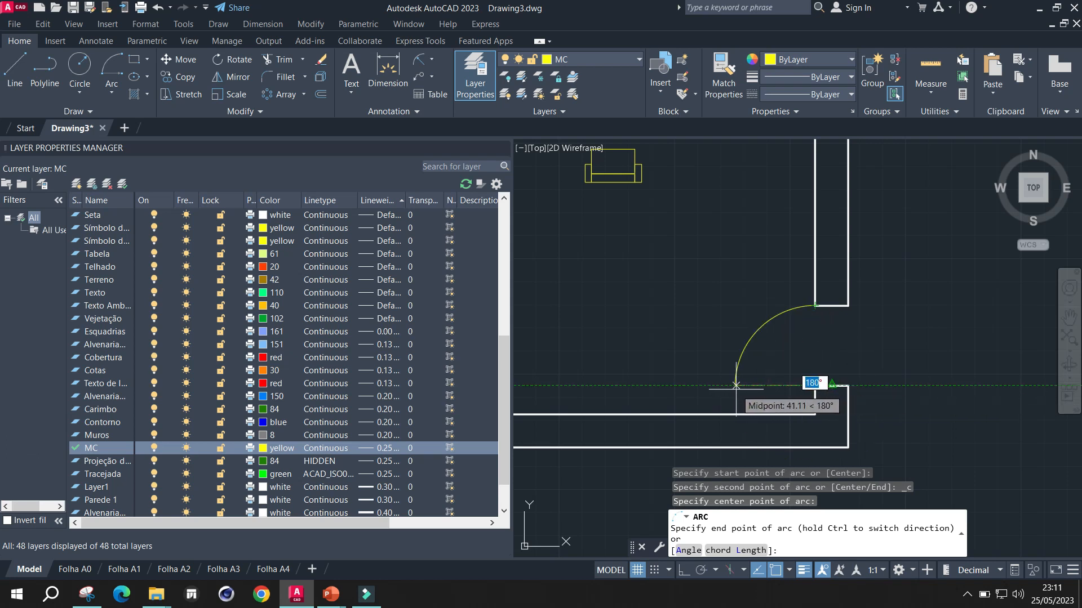
pyautogui.press('Escape')
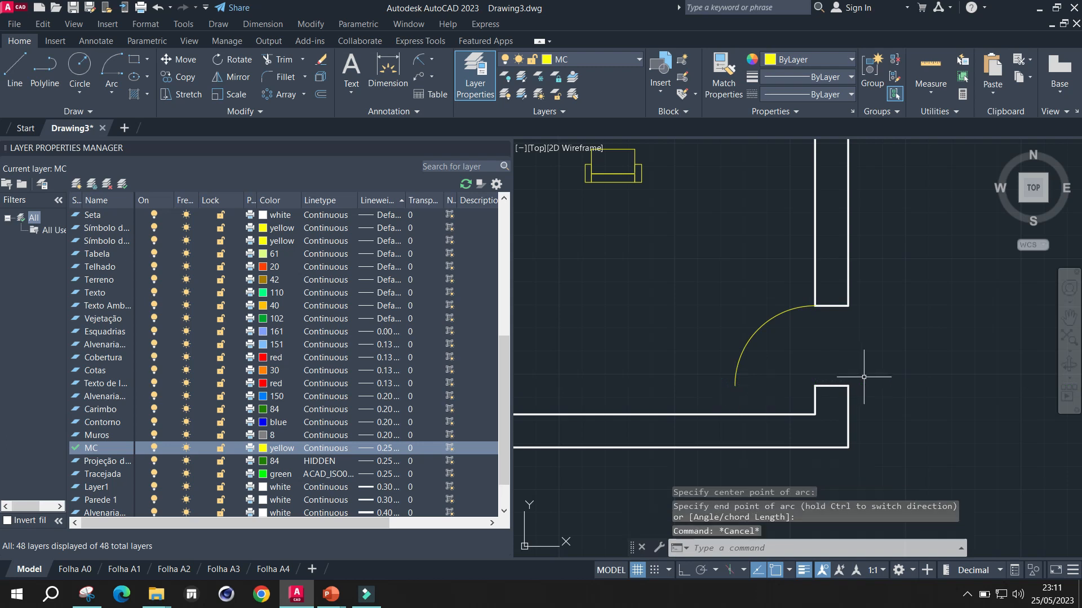
# Draw a flat, zero-height rectangle from the lower jamb's inner corner to the free end of the door arc
pyautogui.click(134, 59)
pyautogui.click(814, 387)
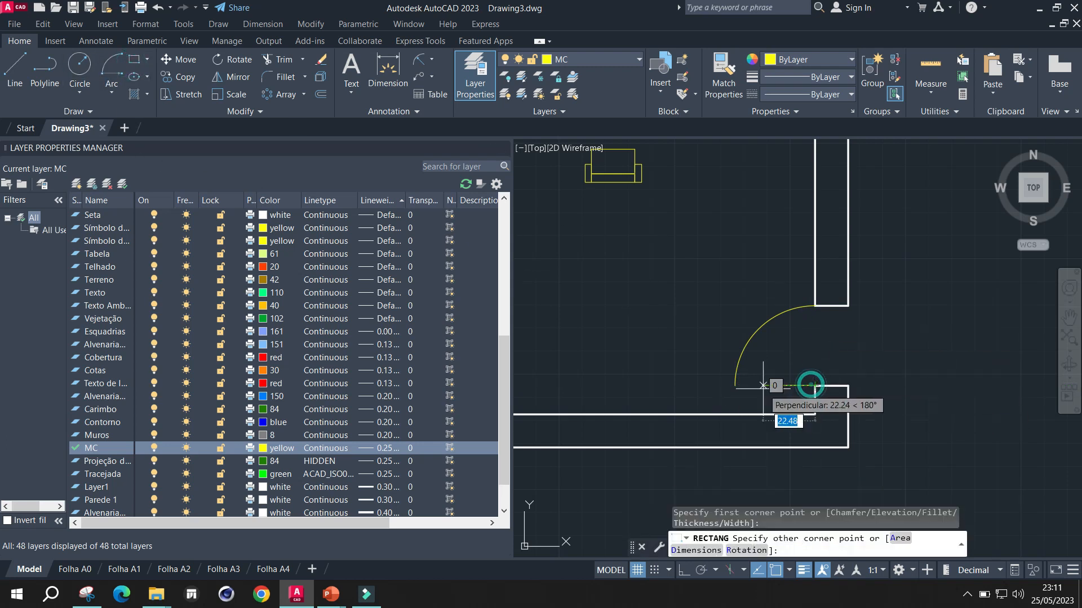
pyautogui.click(735, 386)
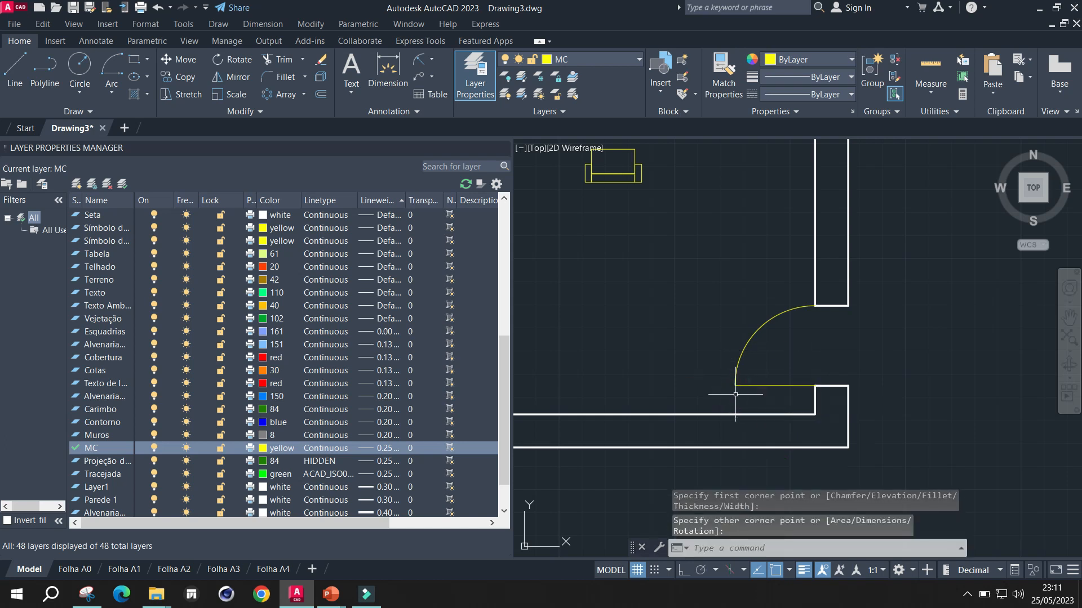
pyautogui.scroll(-5, 801, 399)
pyautogui.scroll(7, 798, 392)
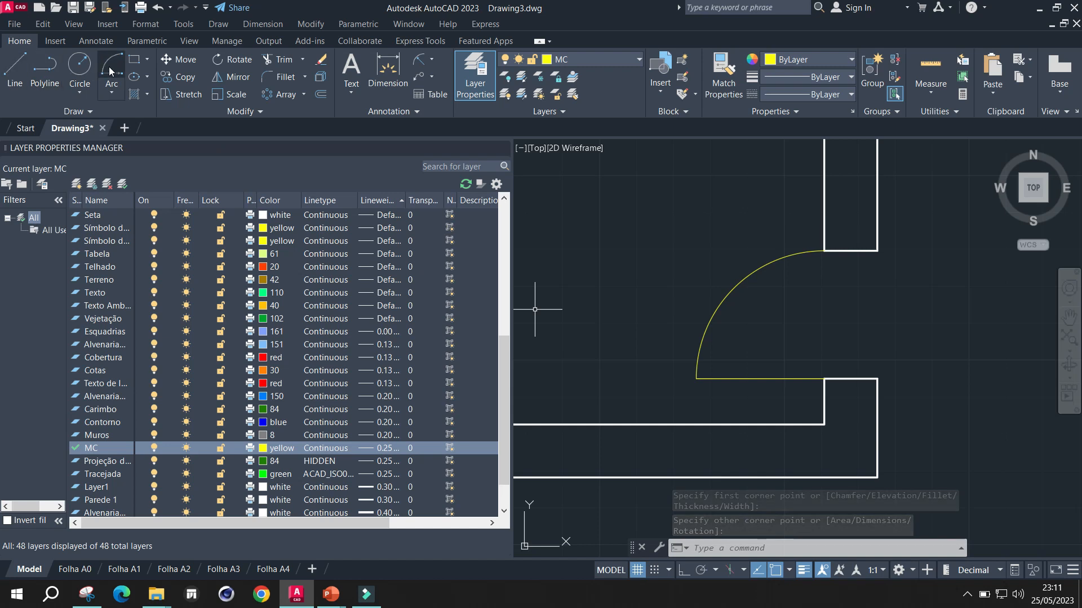
# Draw the door leaf as a thin rectangle from the lower jamb's inner corner, spanning to just below the arc's free end
pyautogui.click(134, 58)
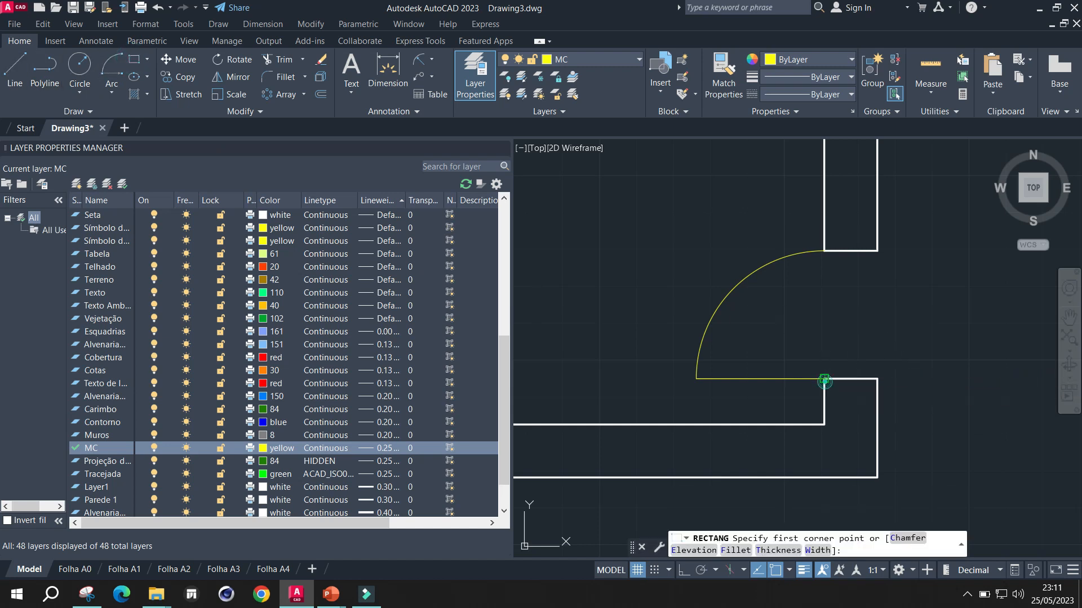
pyautogui.click(824, 378)
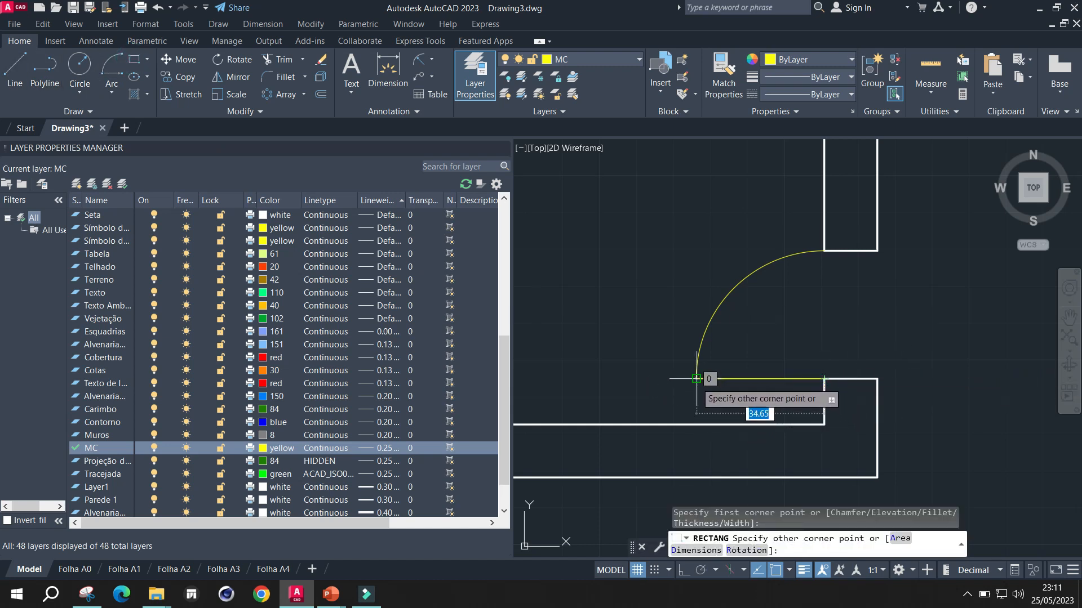
pyautogui.press('Escape')
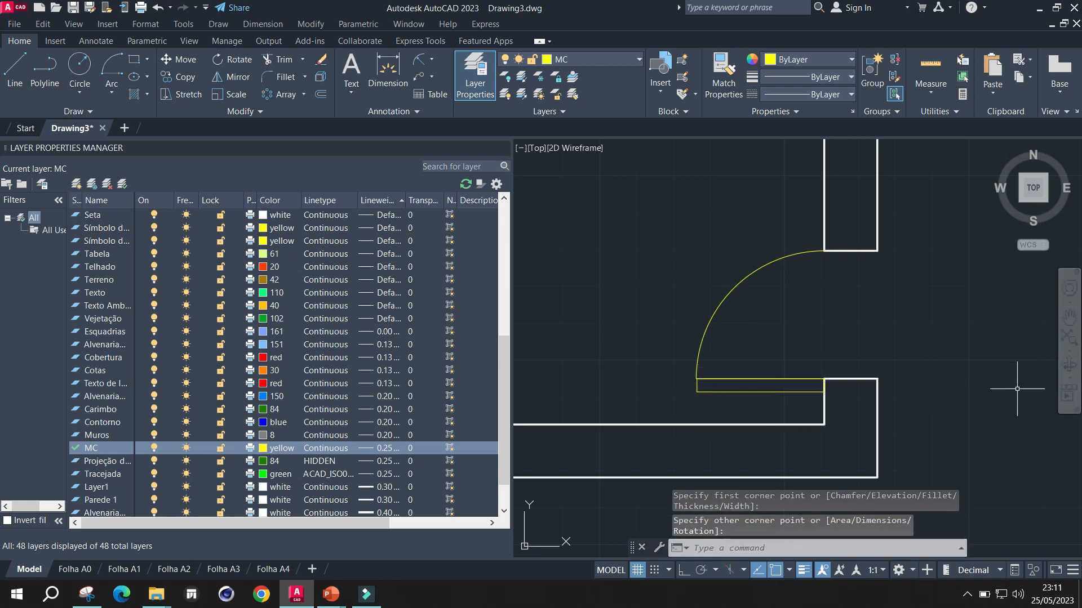
pyautogui.scroll(5, 961, 390)
pyautogui.scroll(-6, 961, 390)
pyautogui.scroll(1, 893, 447)
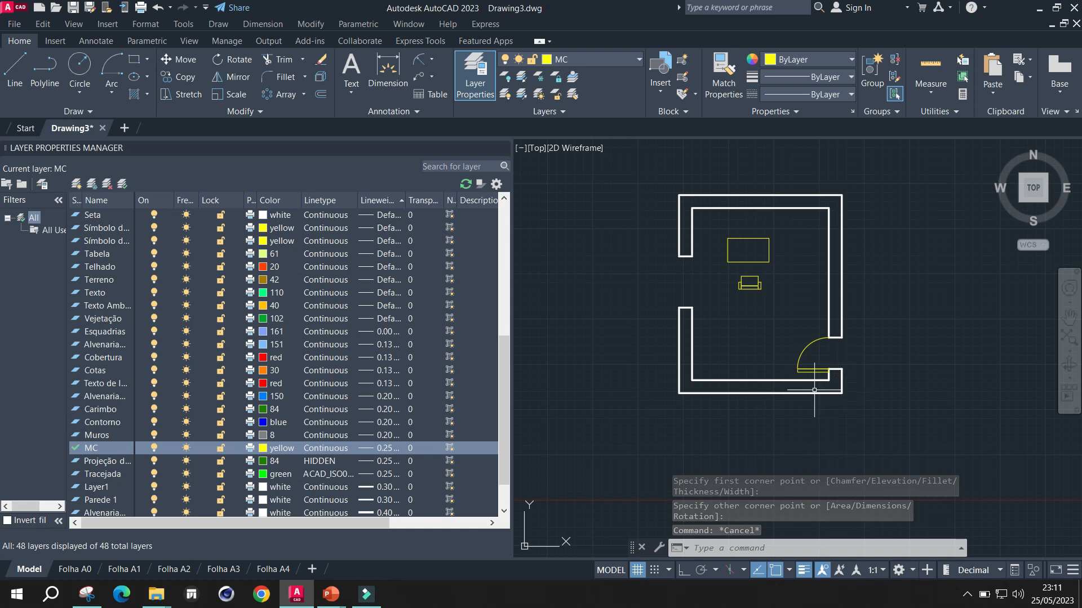
pyautogui.scroll(2, 828, 375)
pyautogui.scroll(-4, 785, 344)
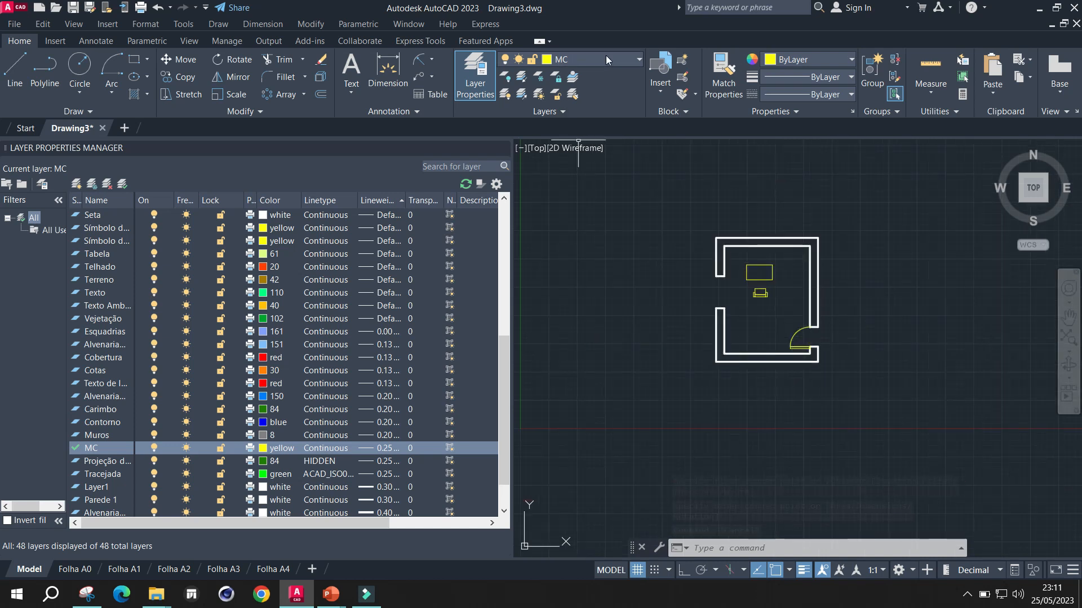
pyautogui.press('Escape')
pyautogui.press('Escape')
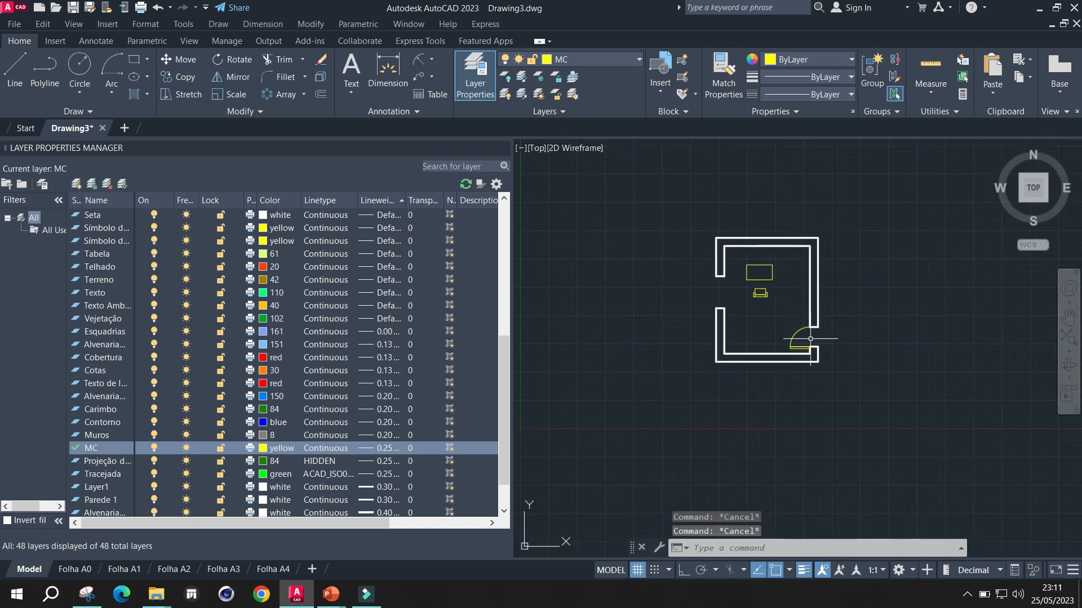
# Turn the MC layer off to hide the furniture together with the door, and turn it back on
pyautogui.click(153, 448)
pyautogui.click(424, 289)
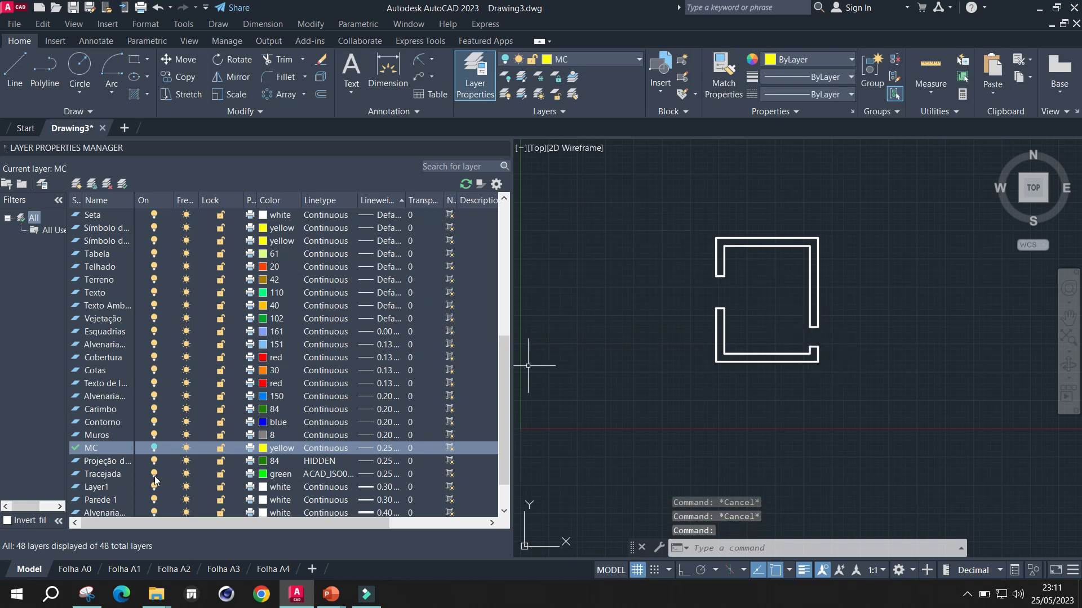
pyautogui.click(155, 448)
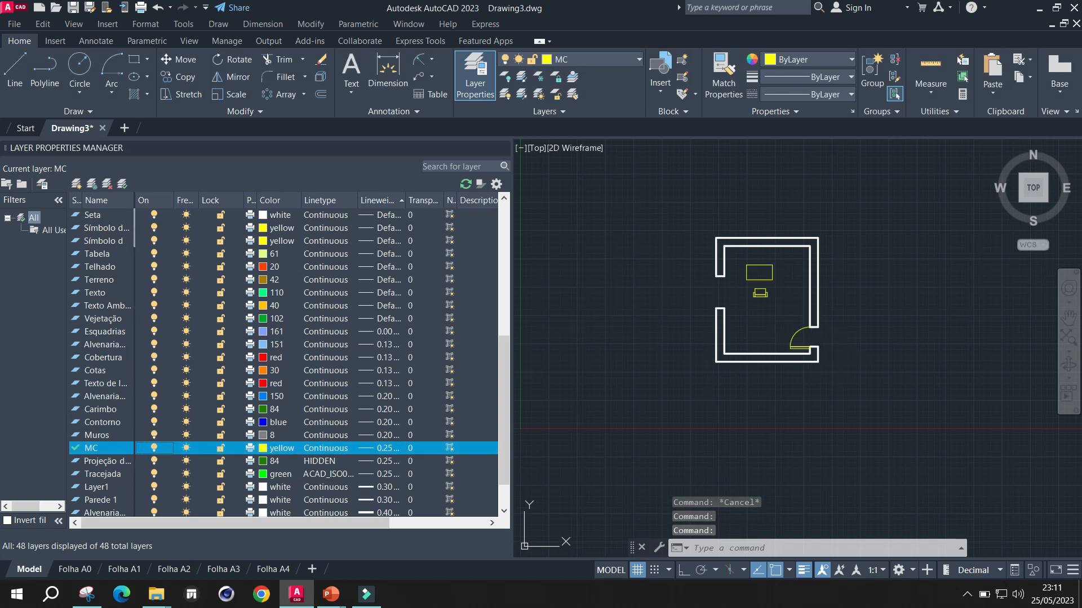
# Create a new layer named Porta
pyautogui.scroll(3, 800, 360)
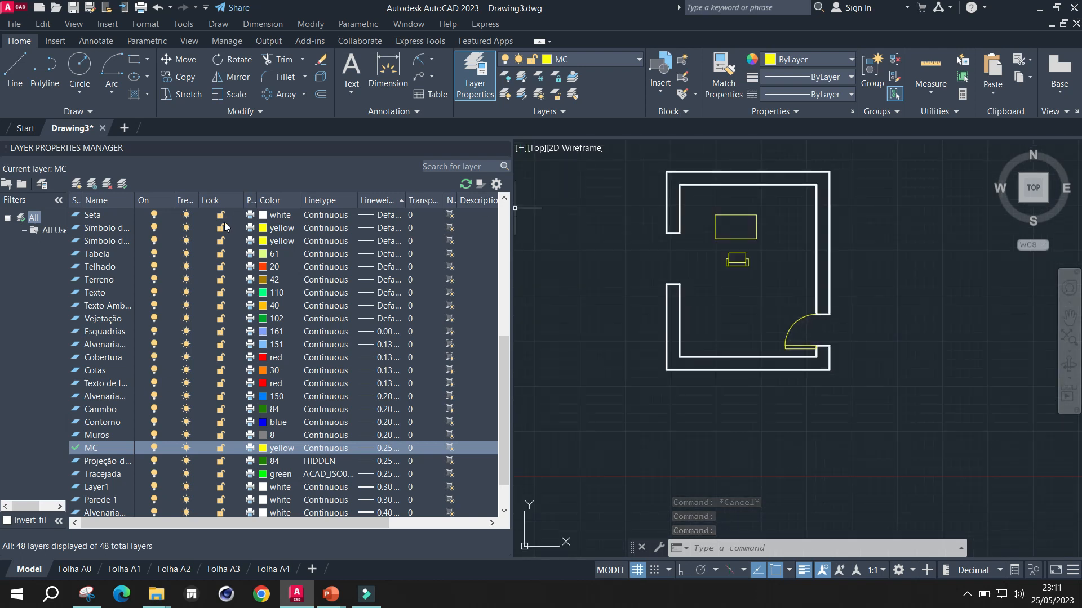
pyautogui.scroll(1, 708, 189)
pyautogui.scroll(-1, 709, 188)
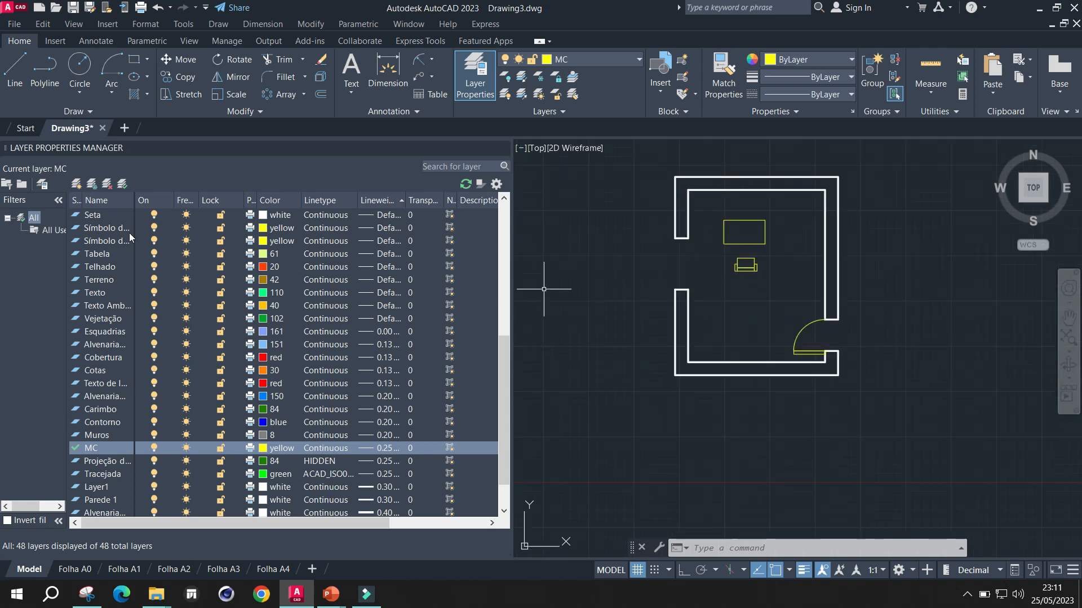
pyautogui.click(76, 185)
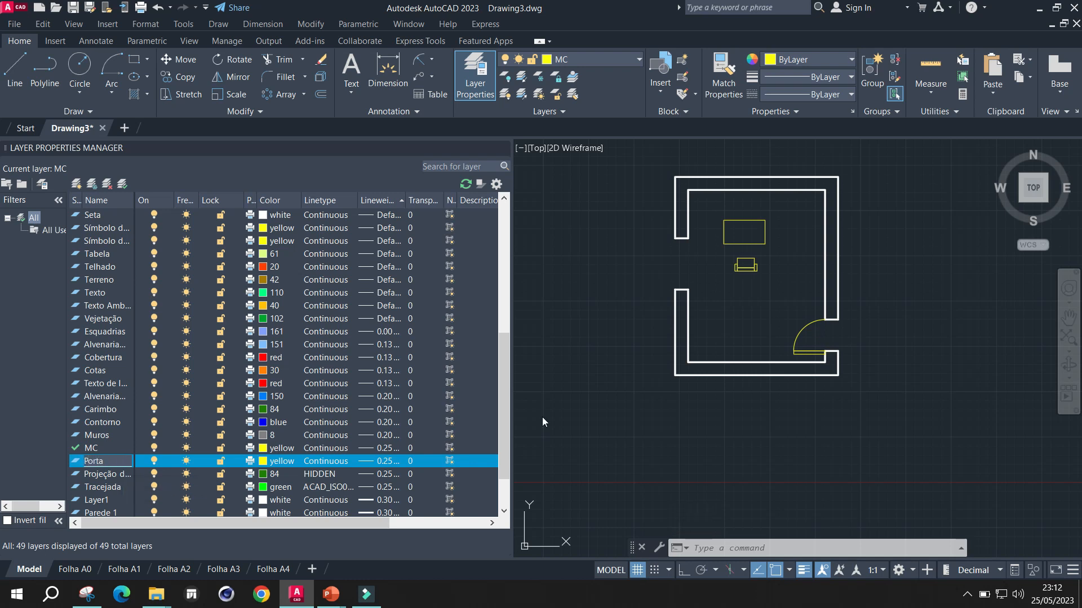
pyautogui.click(168, 463)
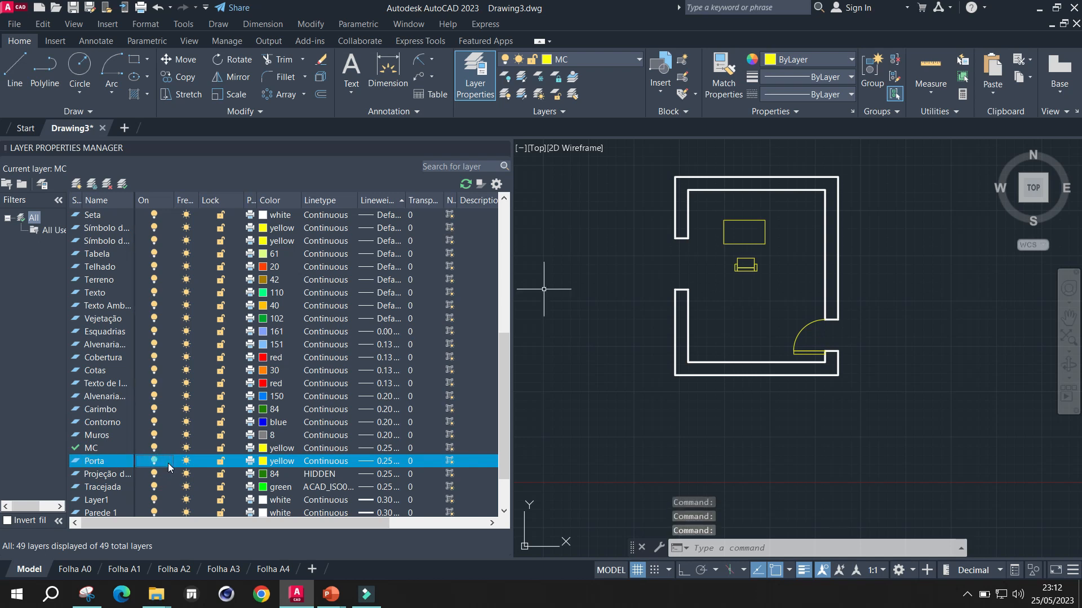
# Set the Porta layer's color to green and its lineweight to 0.20 mm
pyautogui.click(281, 461)
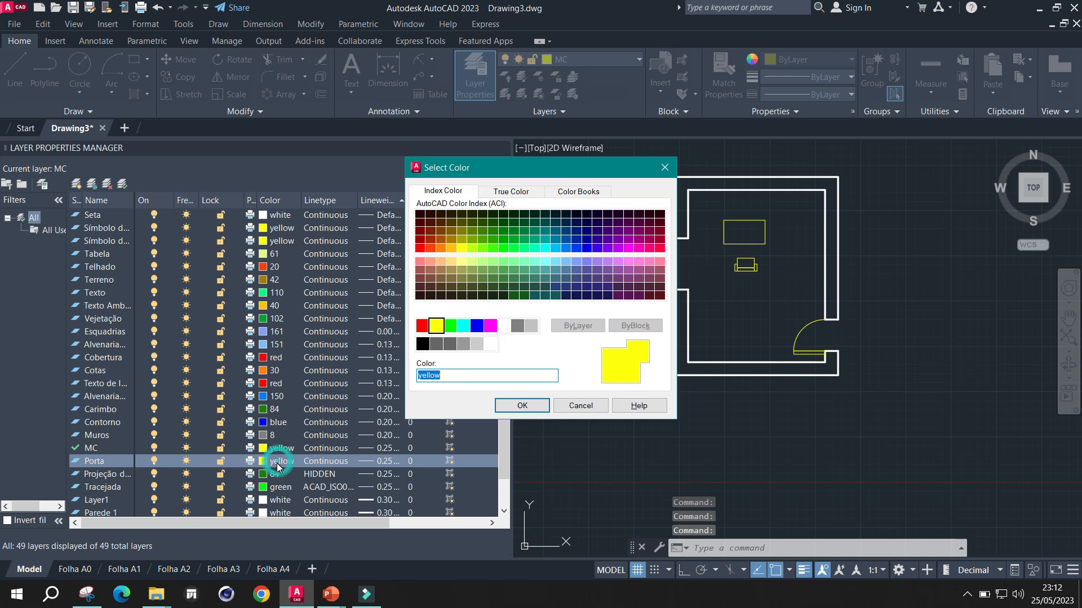
pyautogui.click(449, 326)
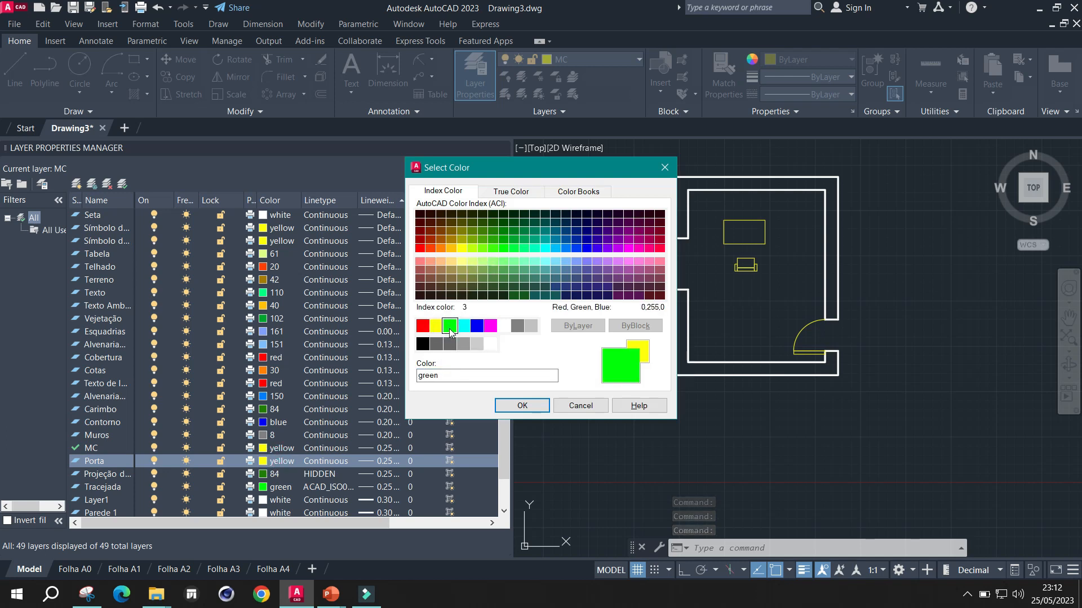
pyautogui.click(532, 407)
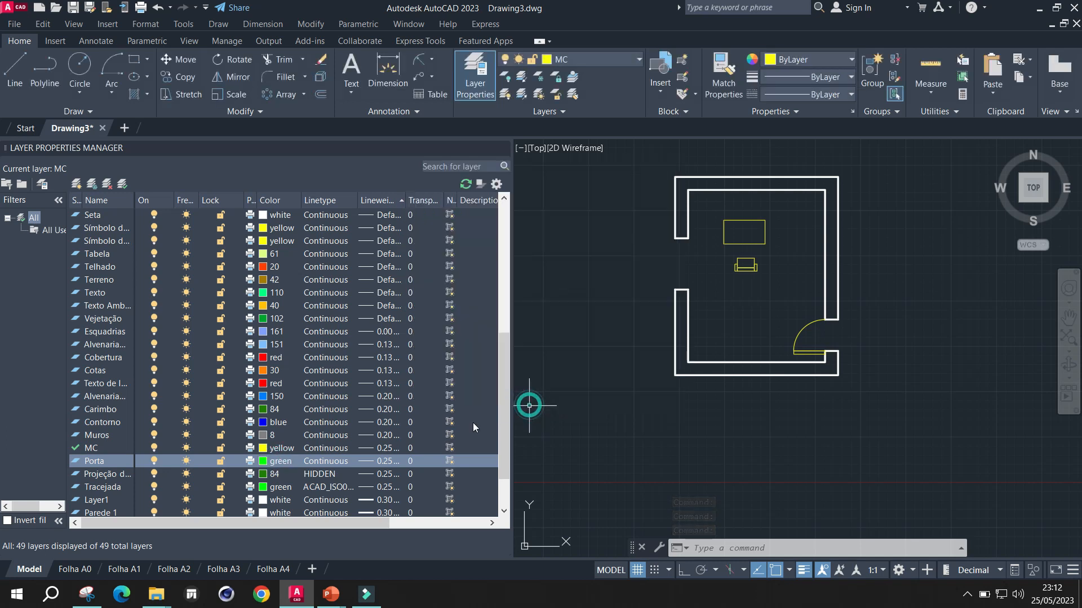
pyautogui.click(386, 462)
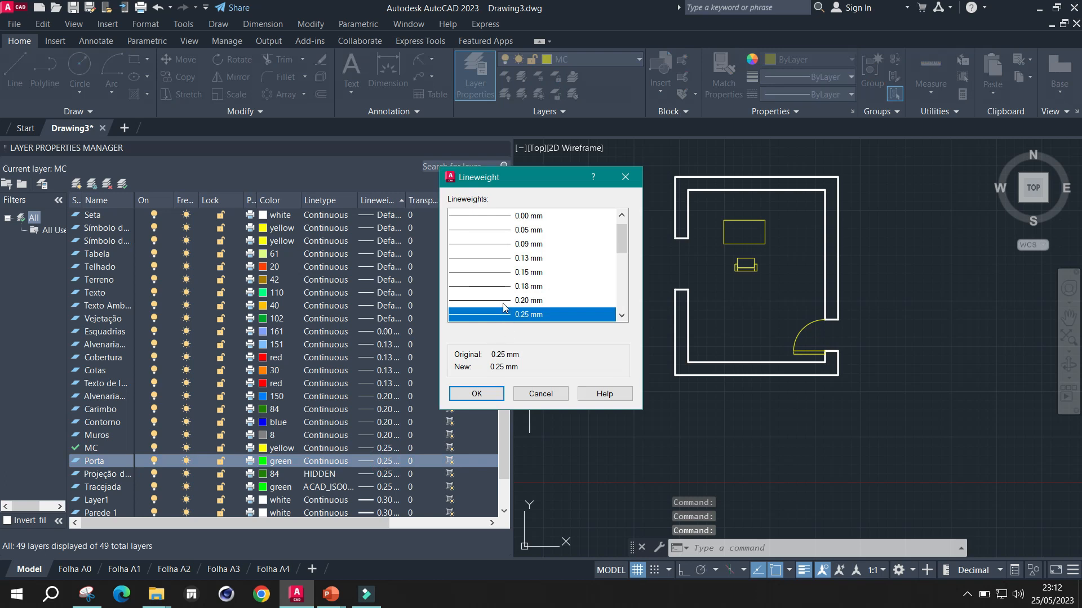
pyautogui.click(489, 394)
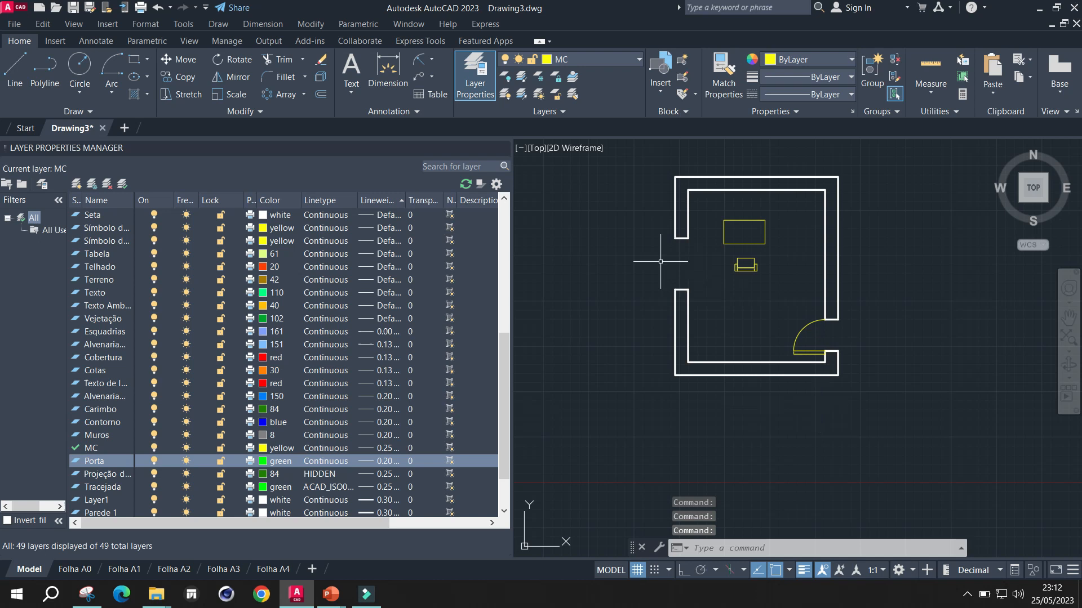
pyautogui.scroll(-1, 877, 339)
pyautogui.scroll(1, 877, 340)
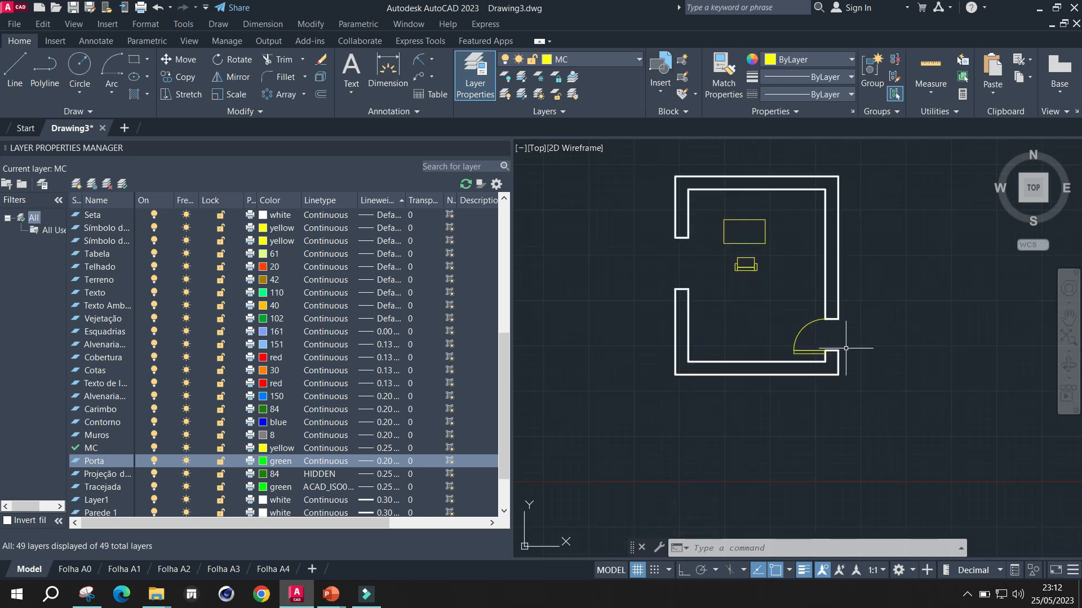
pyautogui.click(802, 329)
pyautogui.scroll(3, 839, 358)
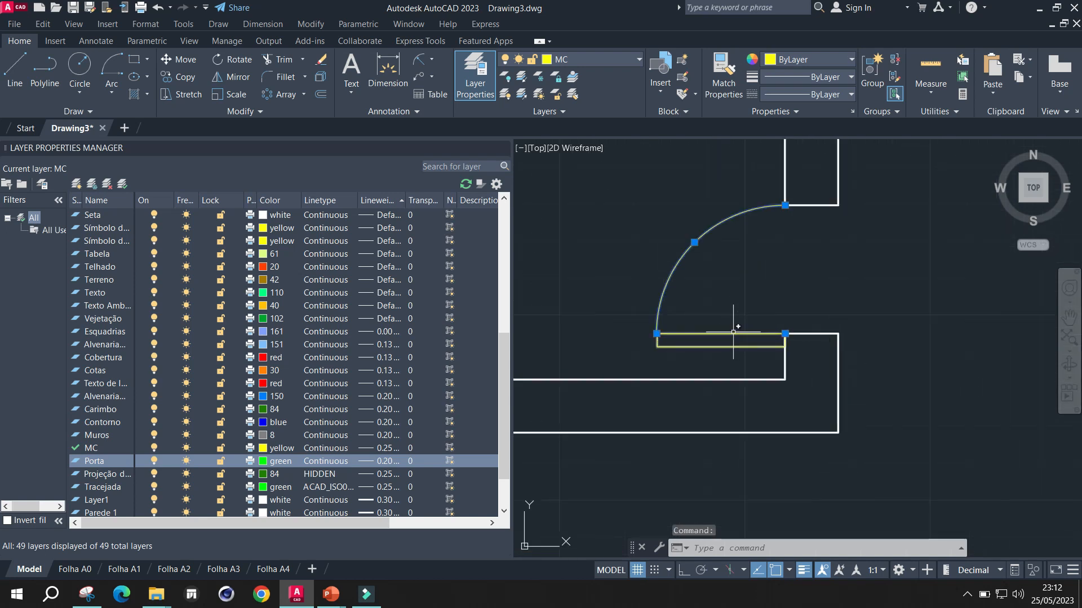
pyautogui.keyDown('ctrl'); pyautogui.click(726, 333); pyautogui.keyUp('ctrl')
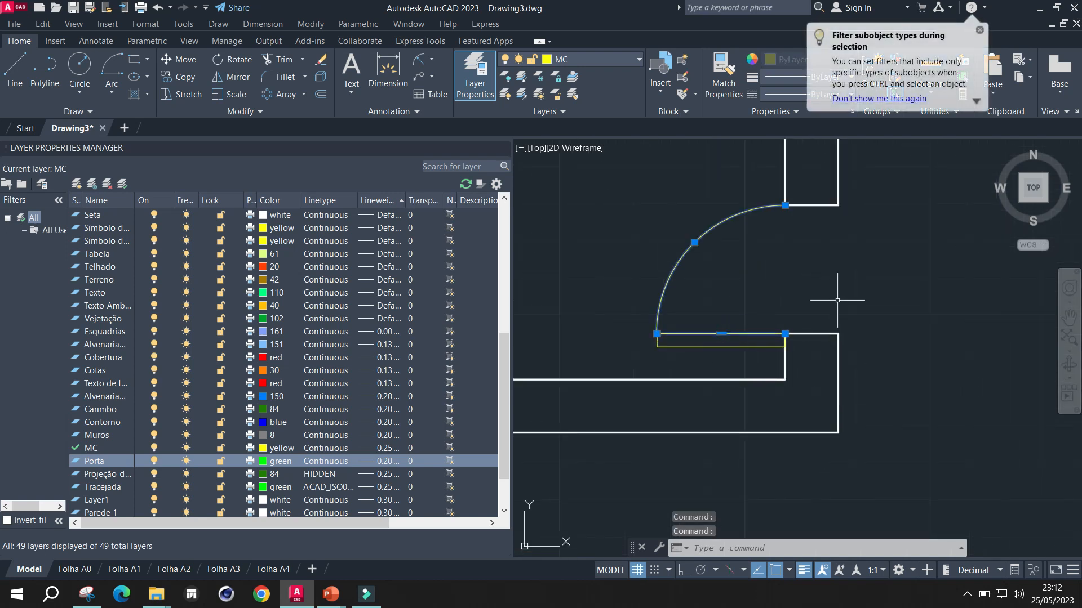
pyautogui.press('Escape')
# Assign the door leaf rectangle and the swing arc to the Porta layer
pyautogui.click(745, 345)
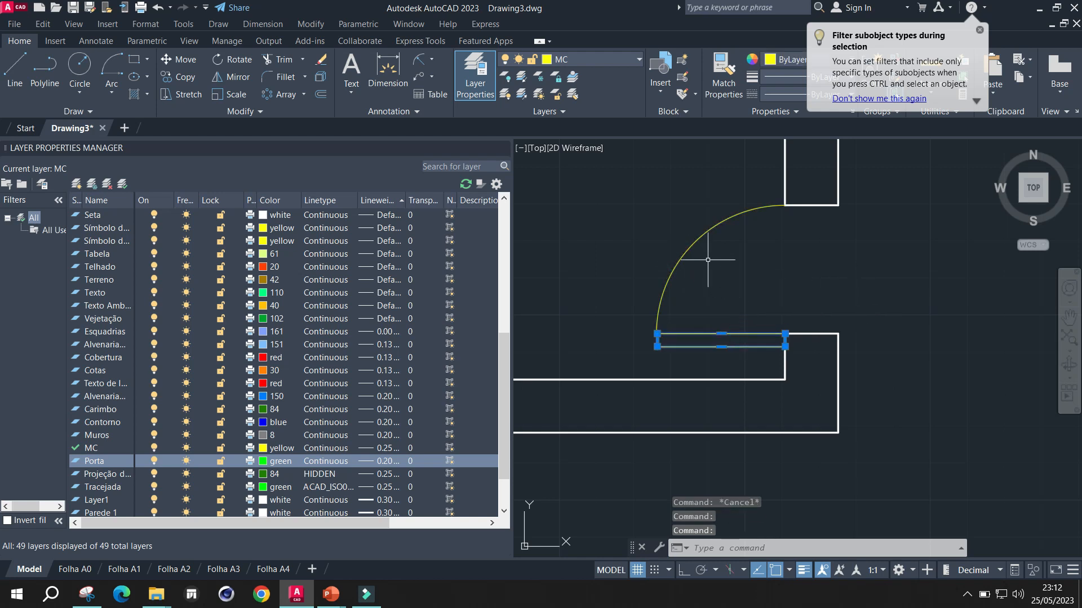
pyautogui.click(694, 242)
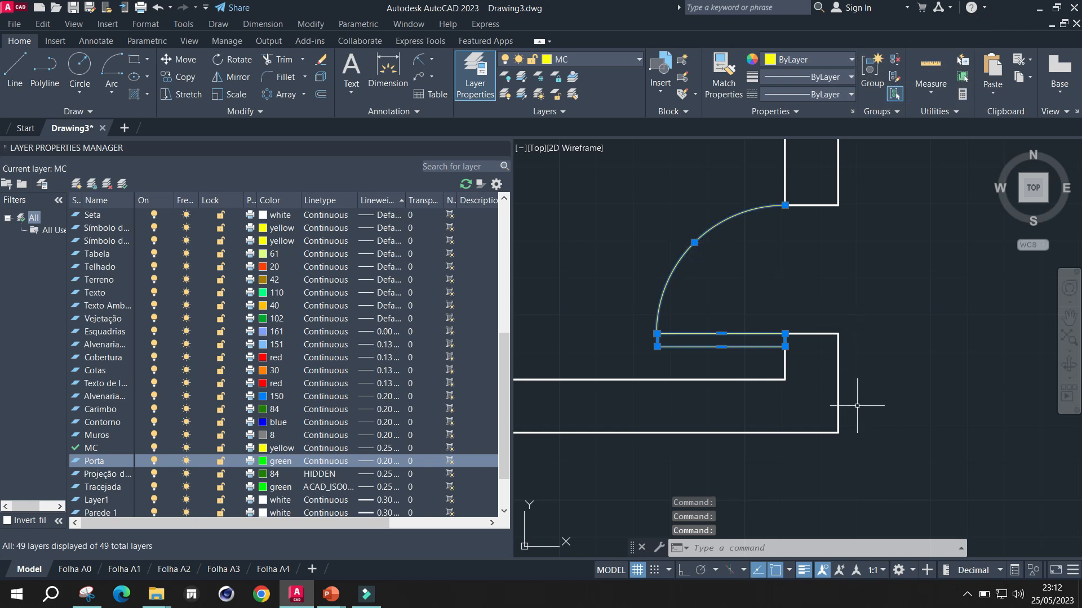
pyautogui.scroll(-2, 857, 406)
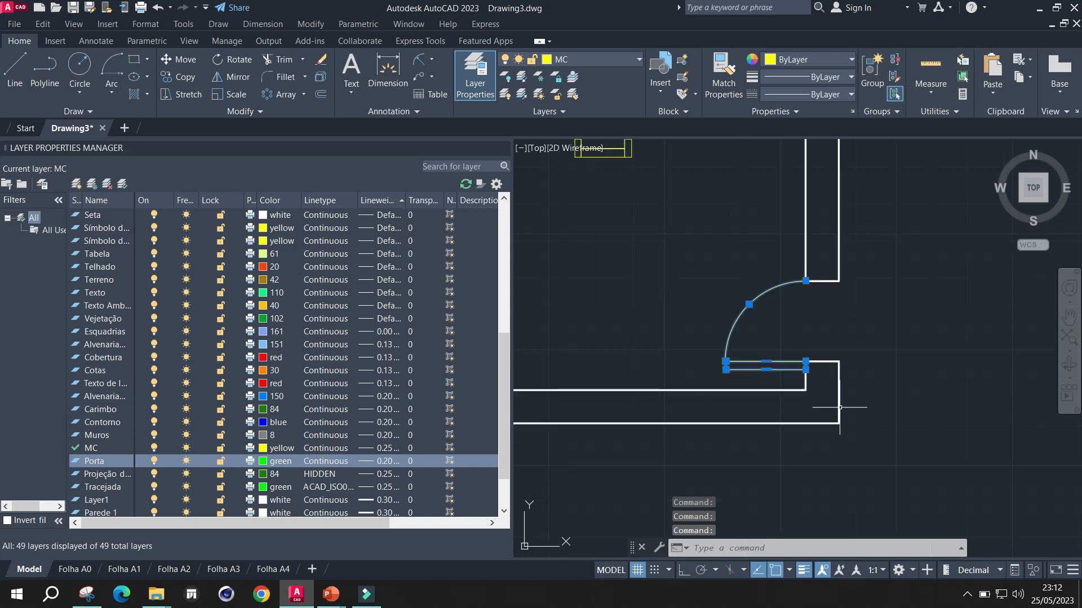
pyautogui.click(639, 59)
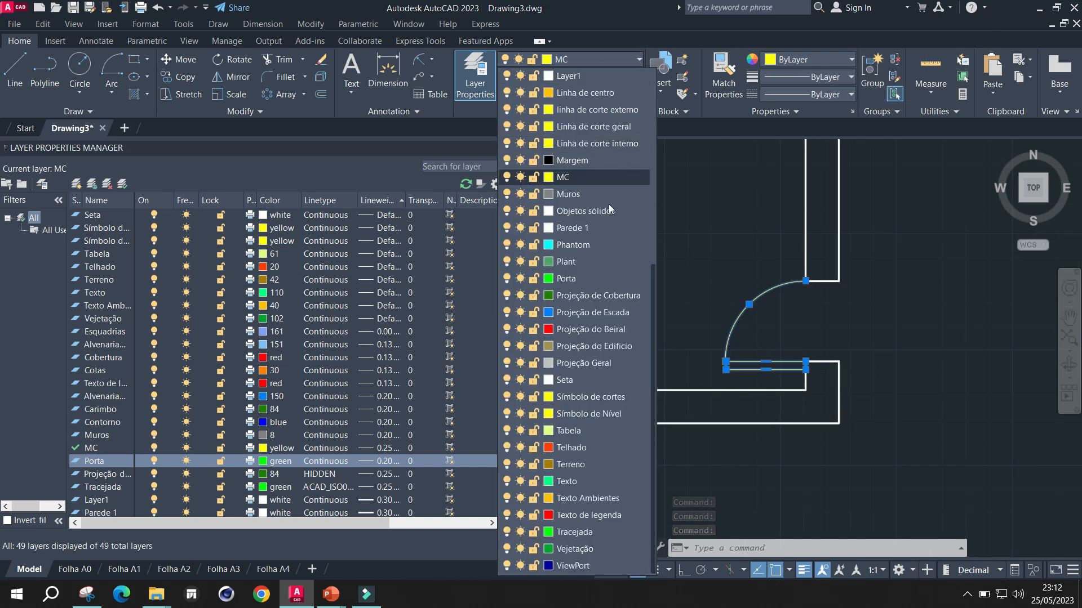
pyautogui.click(570, 279)
pyautogui.scroll(-4, 822, 363)
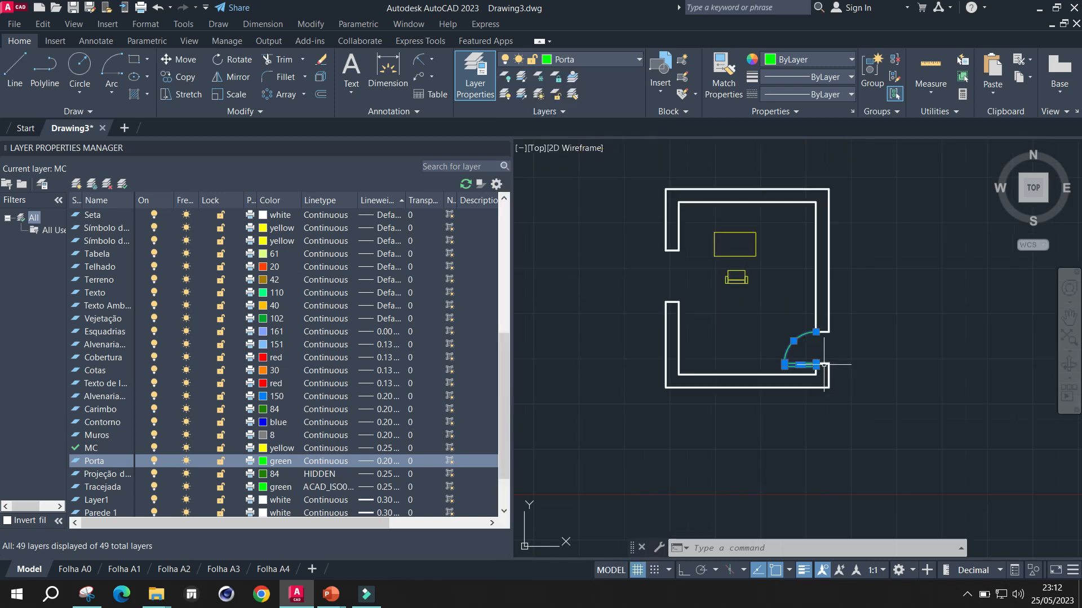
# Select the door leaf and swing arc to check their layer assignment, and clear the selection
pyautogui.scroll(1, 870, 321)
pyautogui.scroll(-1, 833, 367)
pyautogui.click(862, 346)
pyautogui.press('Escape')
pyautogui.press('Escape')
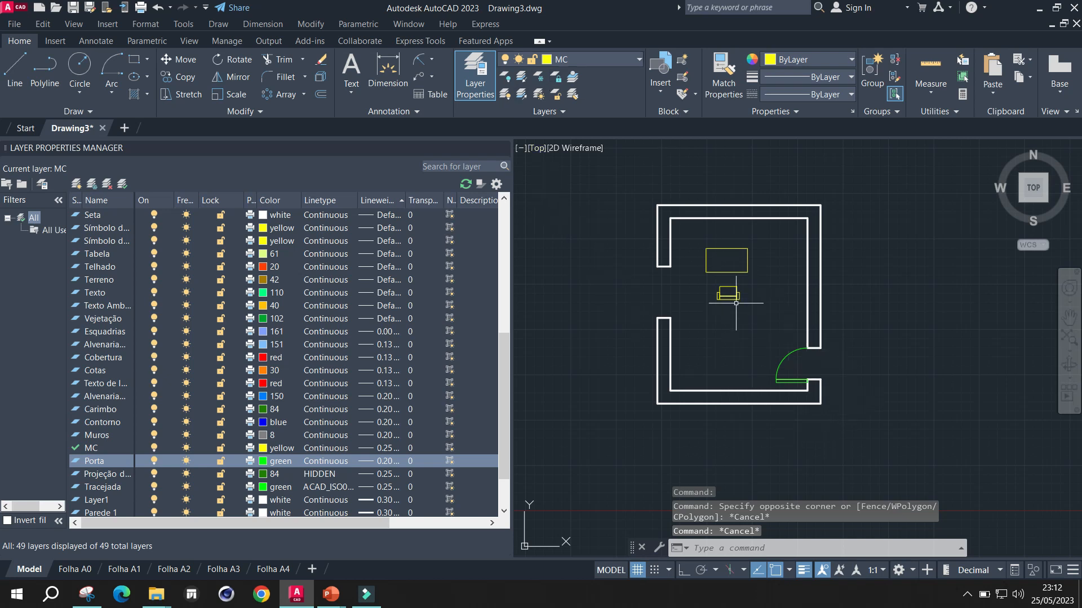
pyautogui.click(781, 365)
pyautogui.click(889, 370)
pyautogui.press('Escape')
pyautogui.press('Escape')
pyautogui.click(794, 352)
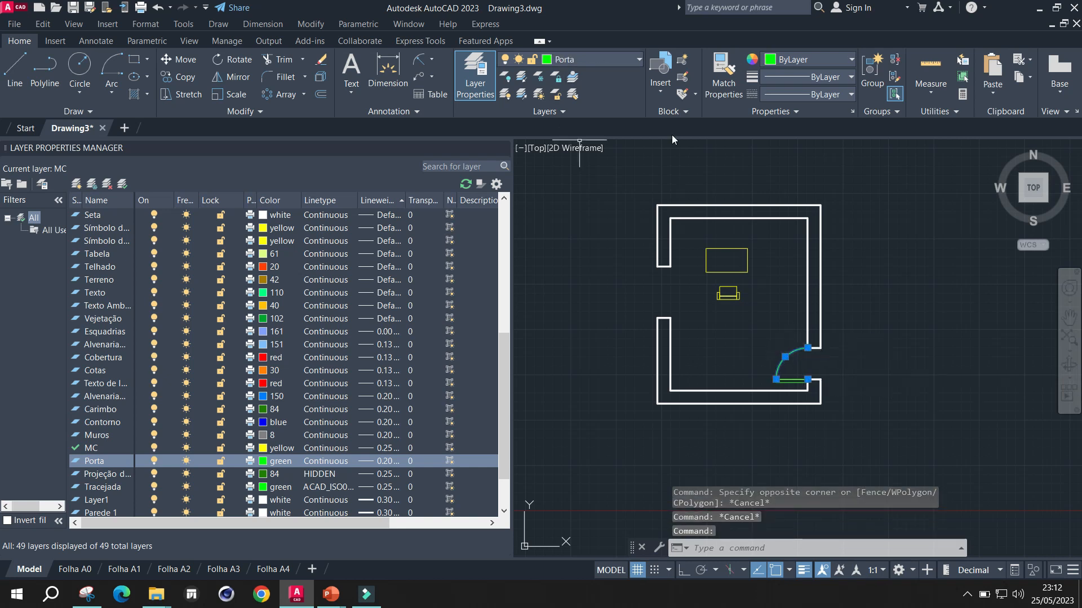
pyautogui.click(873, 366)
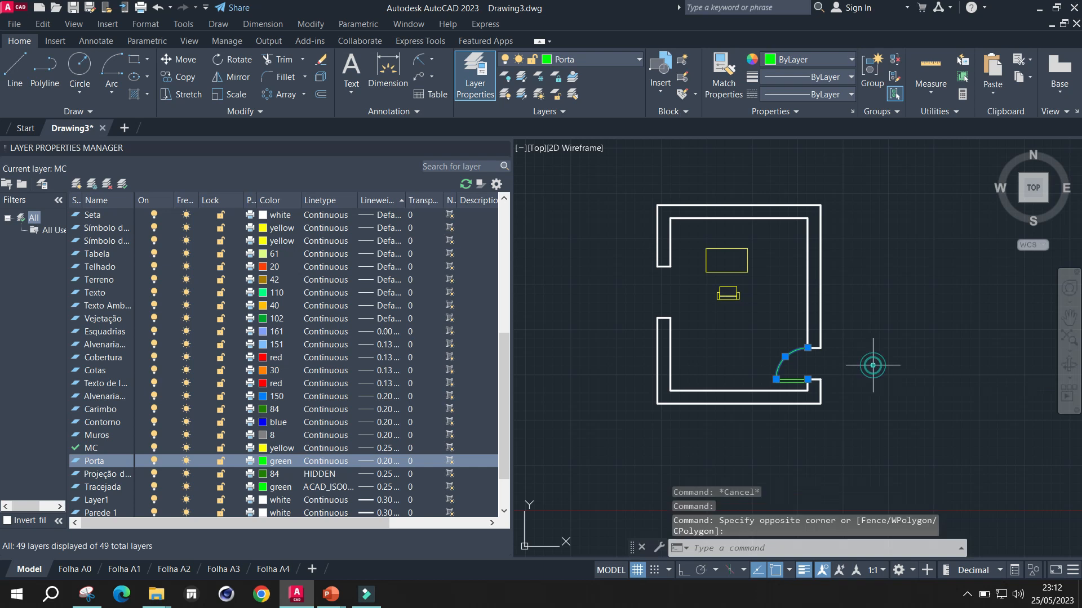
pyautogui.press('Escape')
# Make Porta the current layer and turn it off to hide the door
pyautogui.scroll(-2, 783, 394)
pyautogui.scroll(3, 786, 389)
pyautogui.scroll(-1, 807, 356)
pyautogui.scroll(3, 817, 354)
pyautogui.scroll(-3, 833, 350)
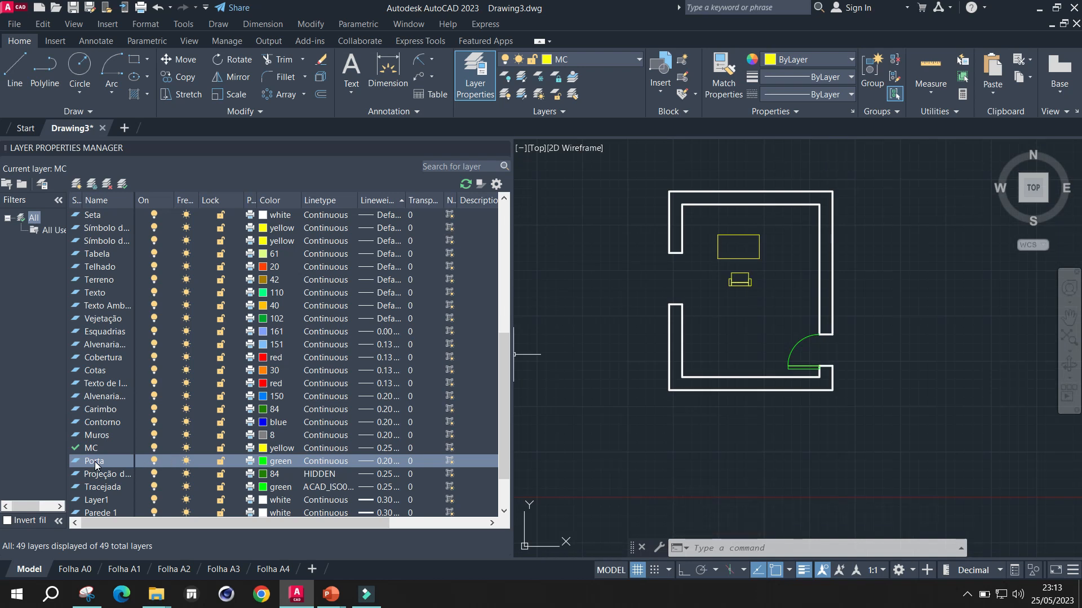
pyautogui.doubleClick(130, 463)
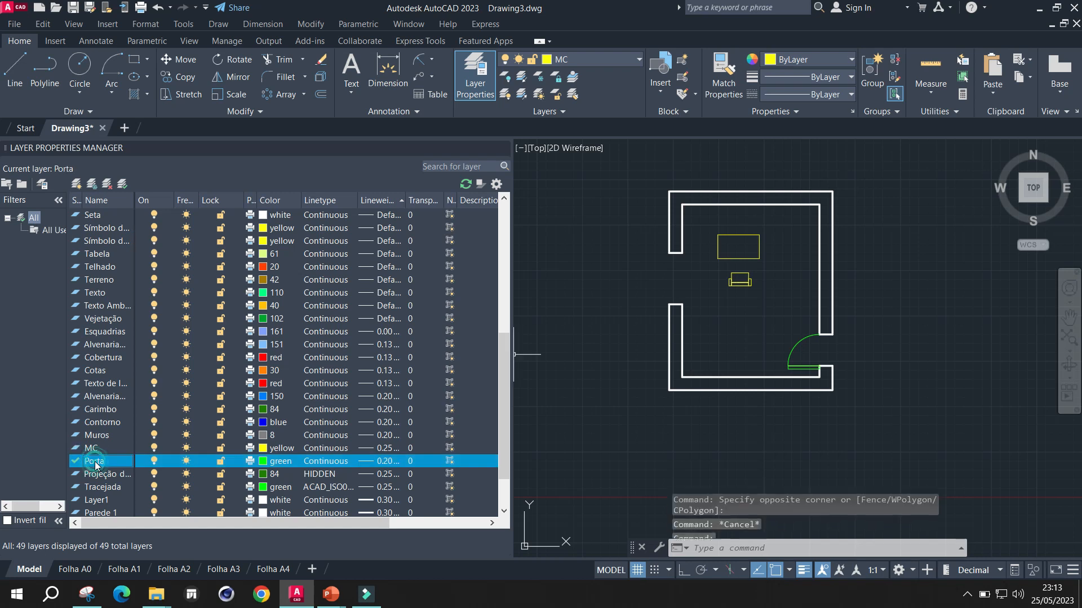
pyautogui.click(154, 462)
pyautogui.click(410, 288)
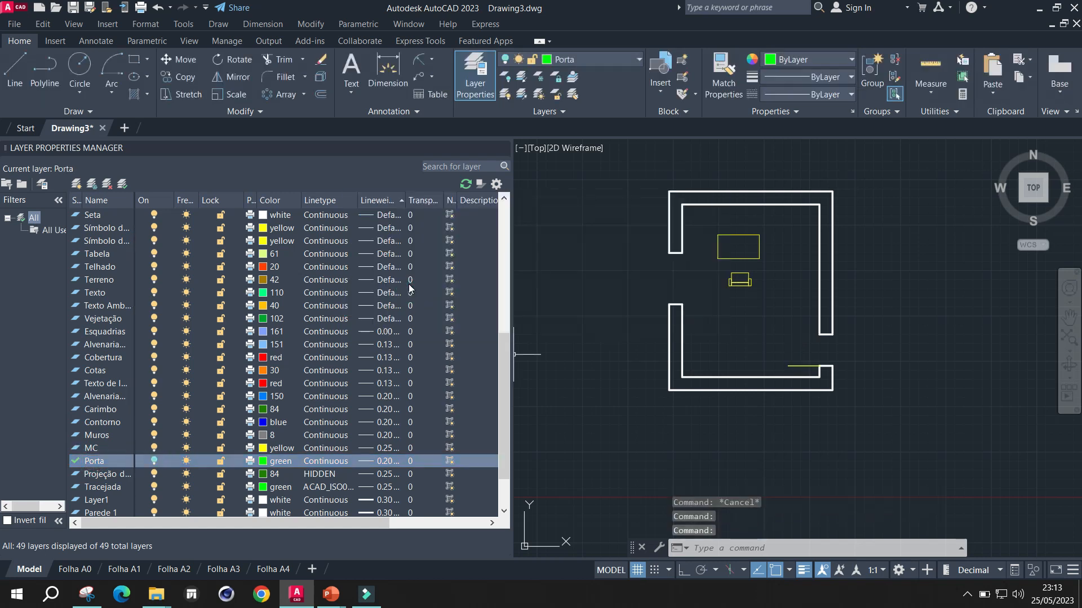
# Erase the leftover yellow line at the door opening and turn the Porta layer back on
pyautogui.click(804, 366)
pyautogui.press('Delete')
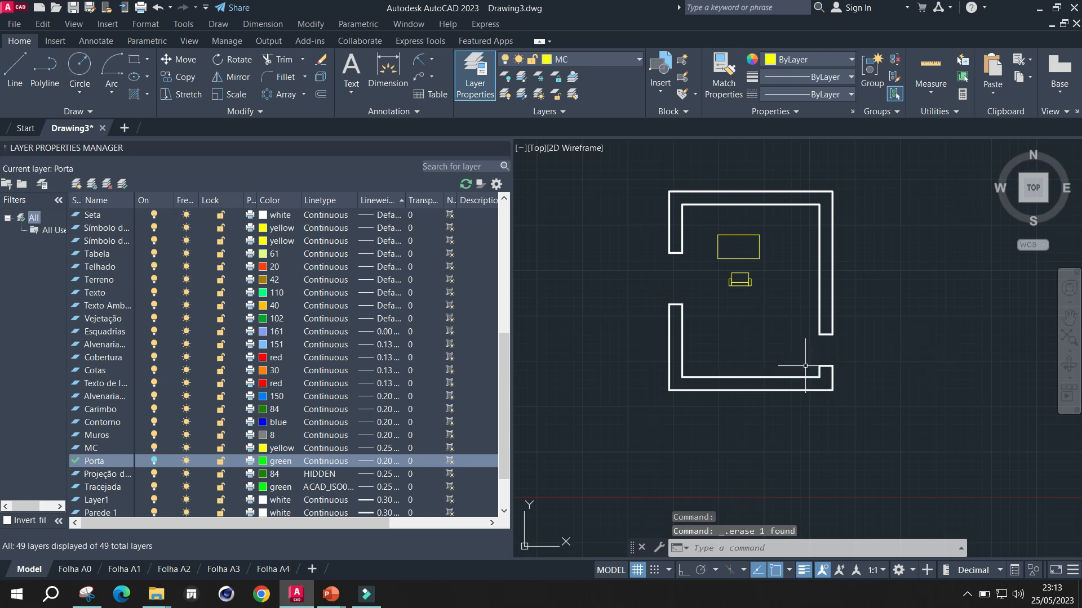
pyautogui.click(155, 461)
# Turn the current Porta layer off again to check that the whole door is hidden, and turn it back on
pyautogui.click(155, 462)
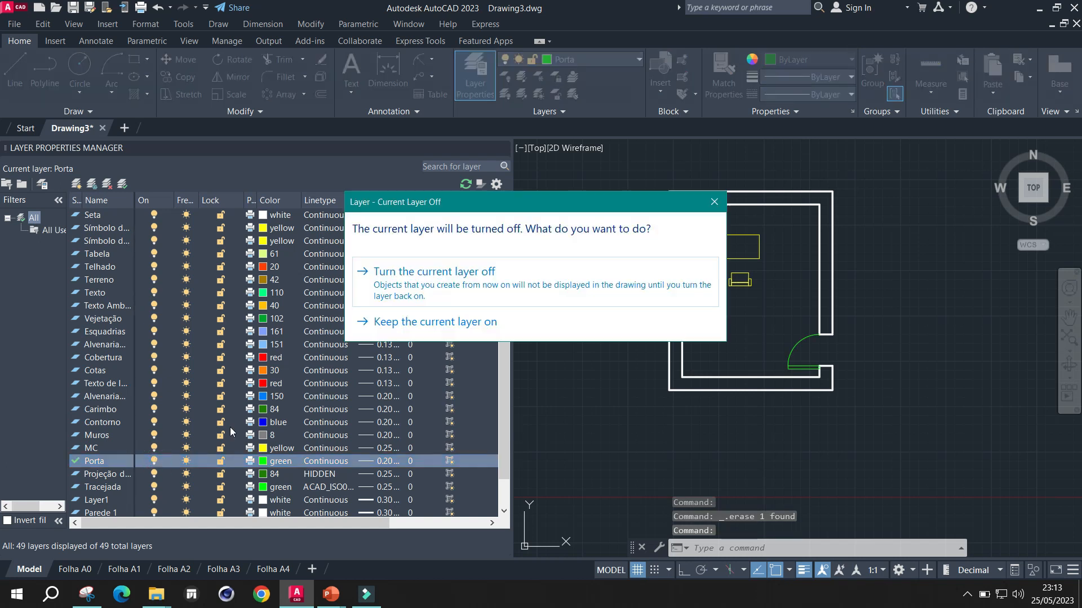
pyautogui.click(395, 279)
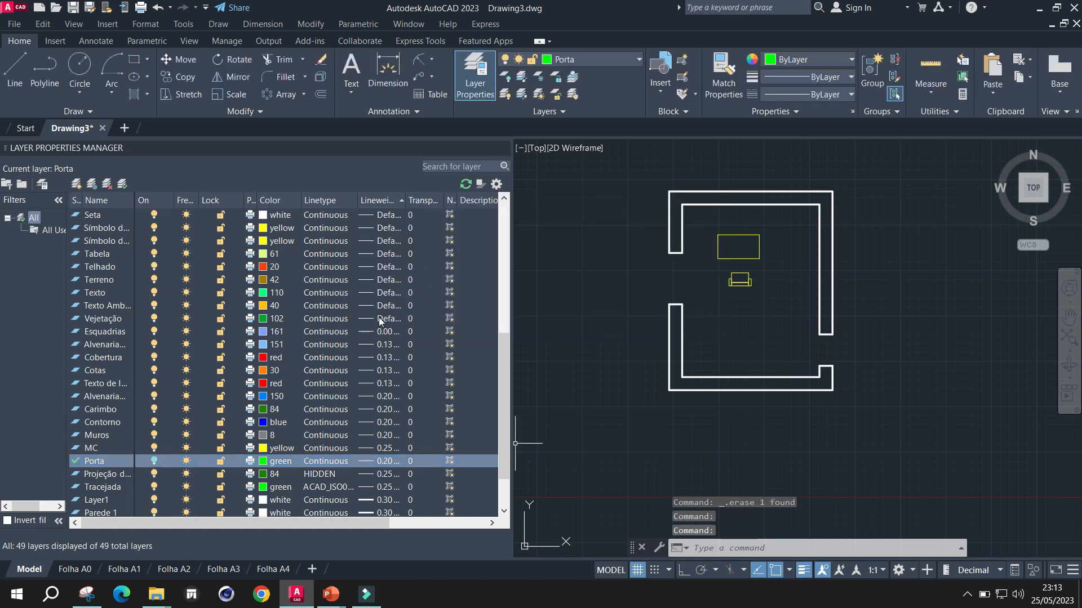
pyautogui.click(155, 461)
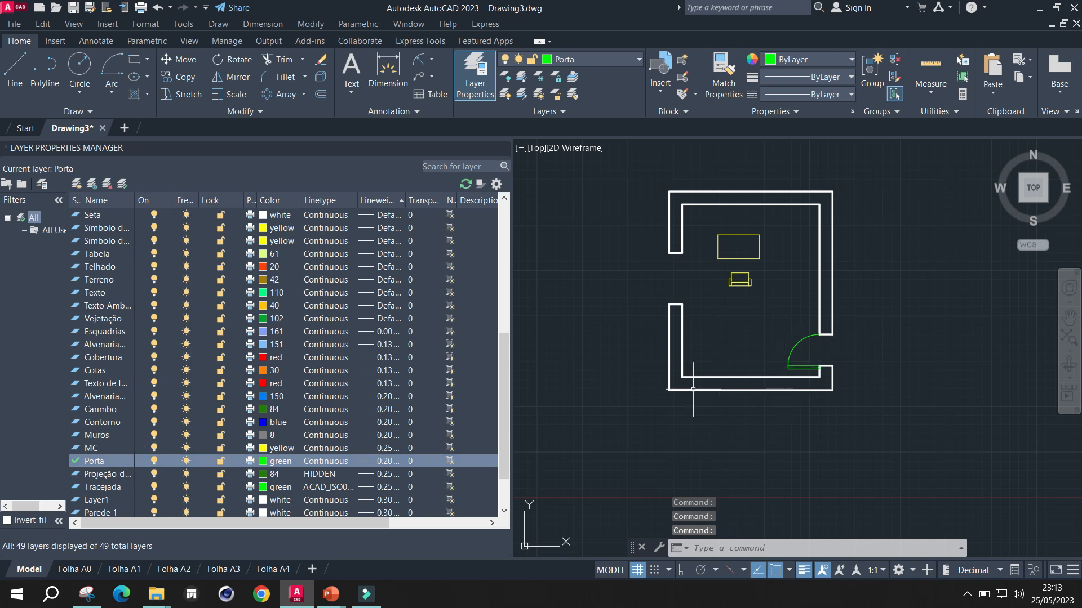
pyautogui.scroll(-2, 778, 248)
pyautogui.scroll(3, 744, 255)
pyautogui.scroll(-1, 822, 300)
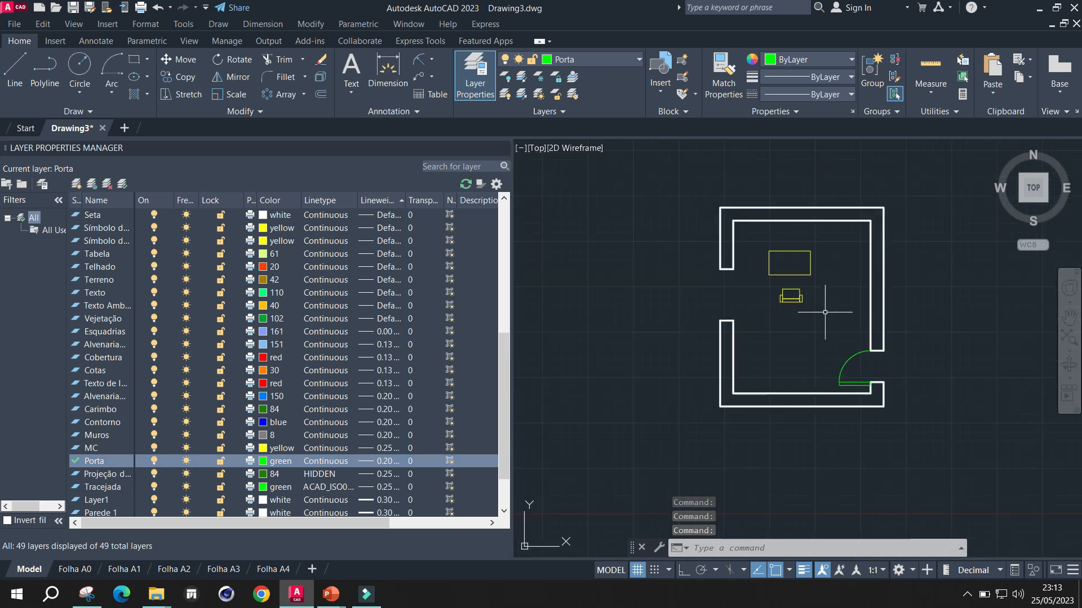
pyautogui.scroll(1, 857, 289)
pyautogui.scroll(-1, 853, 270)
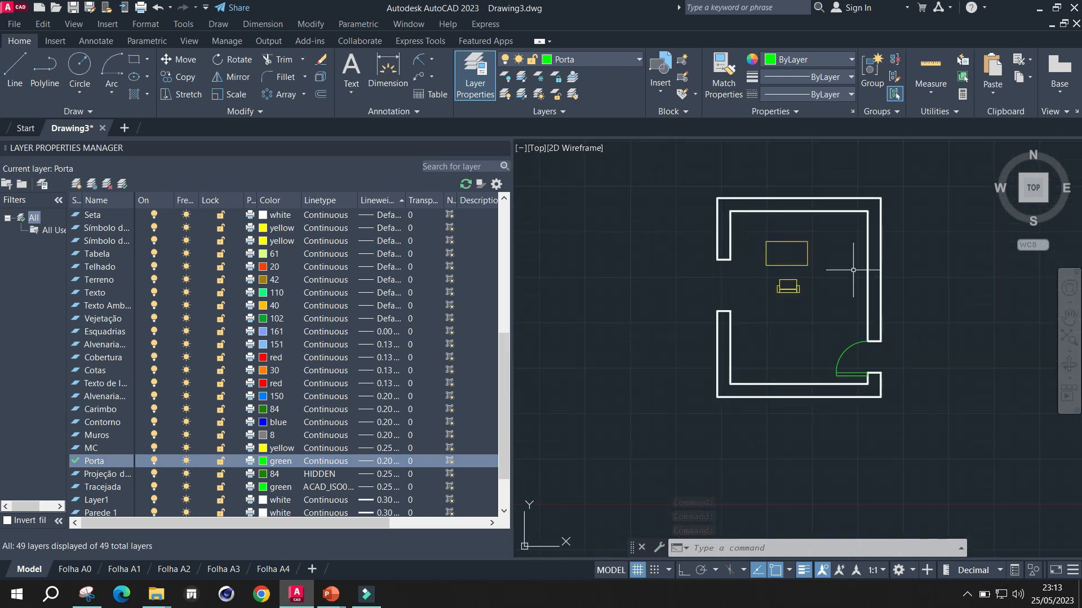
pyautogui.scroll(1, 913, 257)
pyautogui.scroll(-2, 898, 241)
pyautogui.scroll(1, 771, 161)
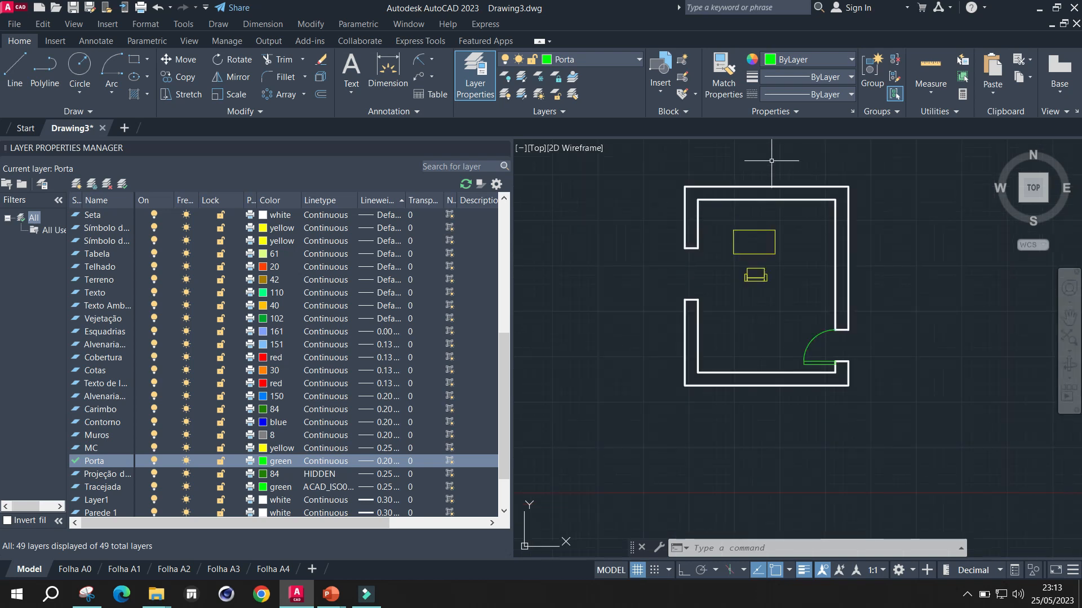
pyautogui.scroll(1, 759, 188)
pyautogui.scroll(-1, 766, 194)
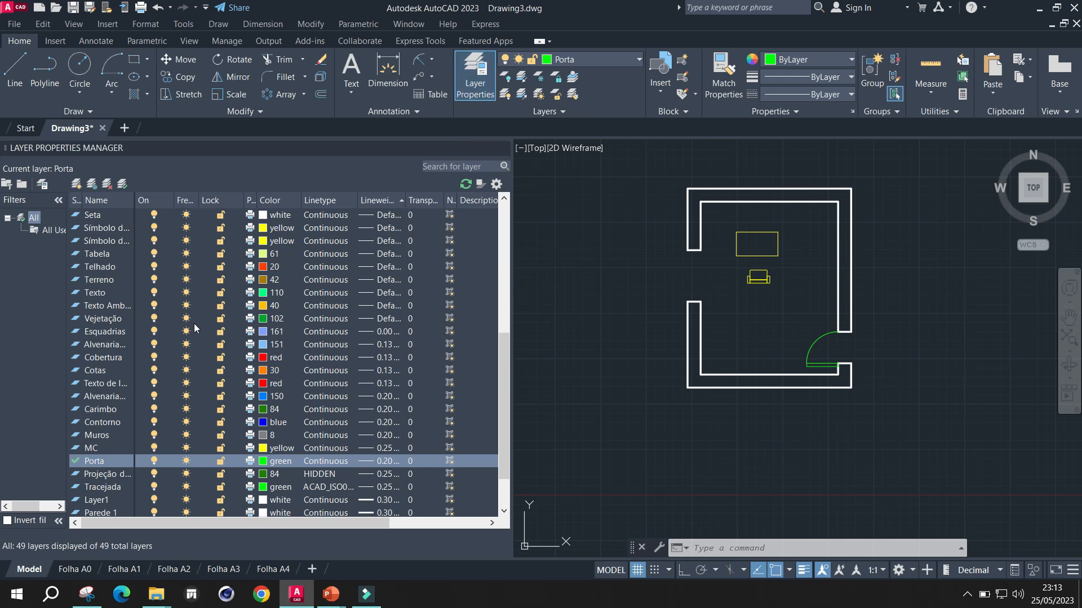
# Create a new layer, try the name Cotas, and name it Cotas2 instead
pyautogui.click(76, 185)
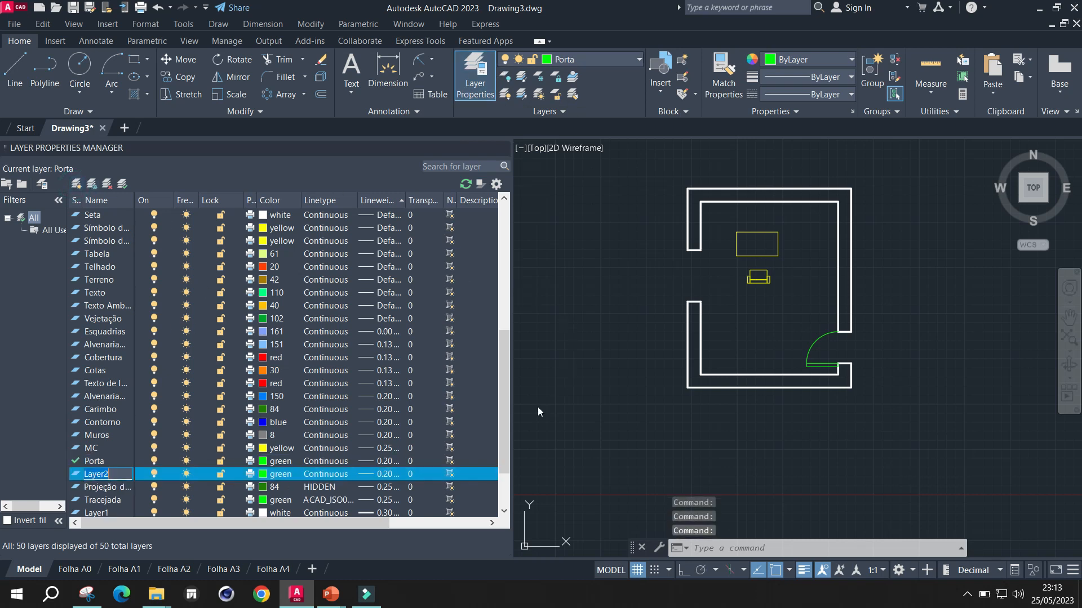
pyautogui.write('Cot')
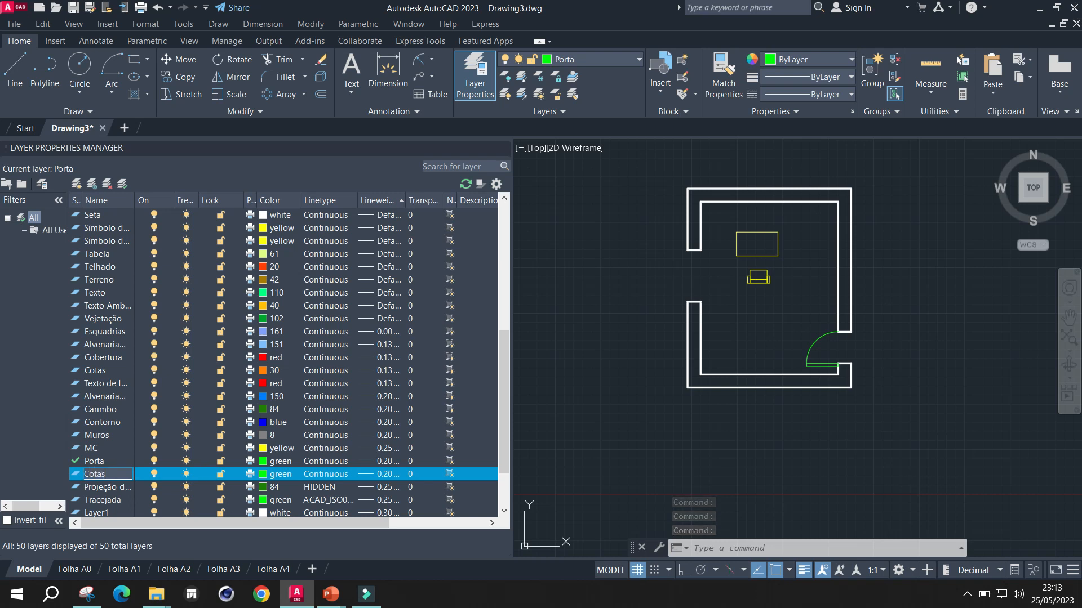
pyautogui.write('as')
pyautogui.press('Return')
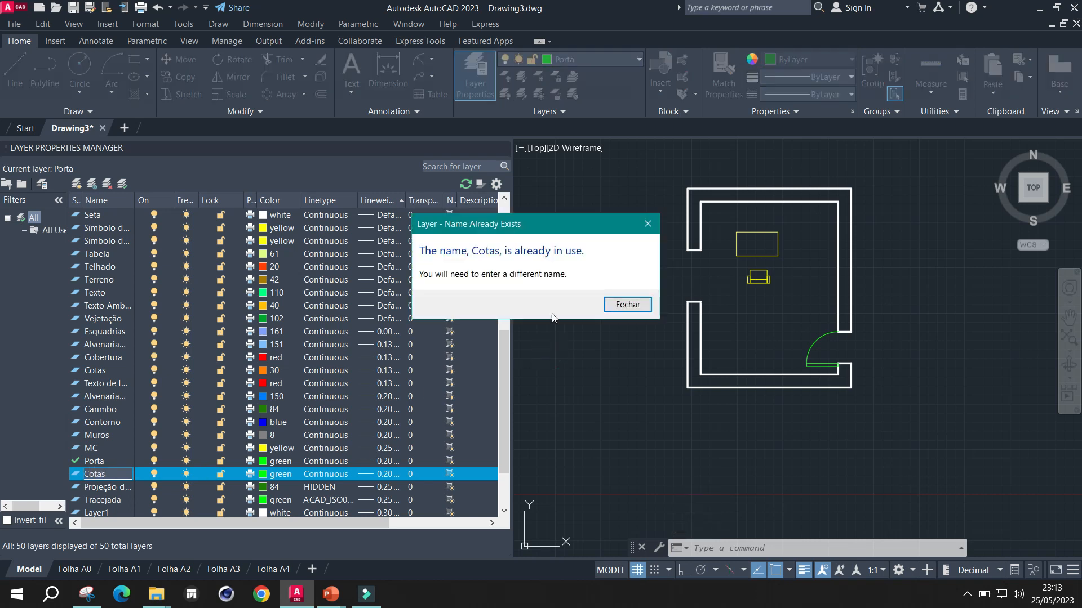
pyautogui.click(631, 305)
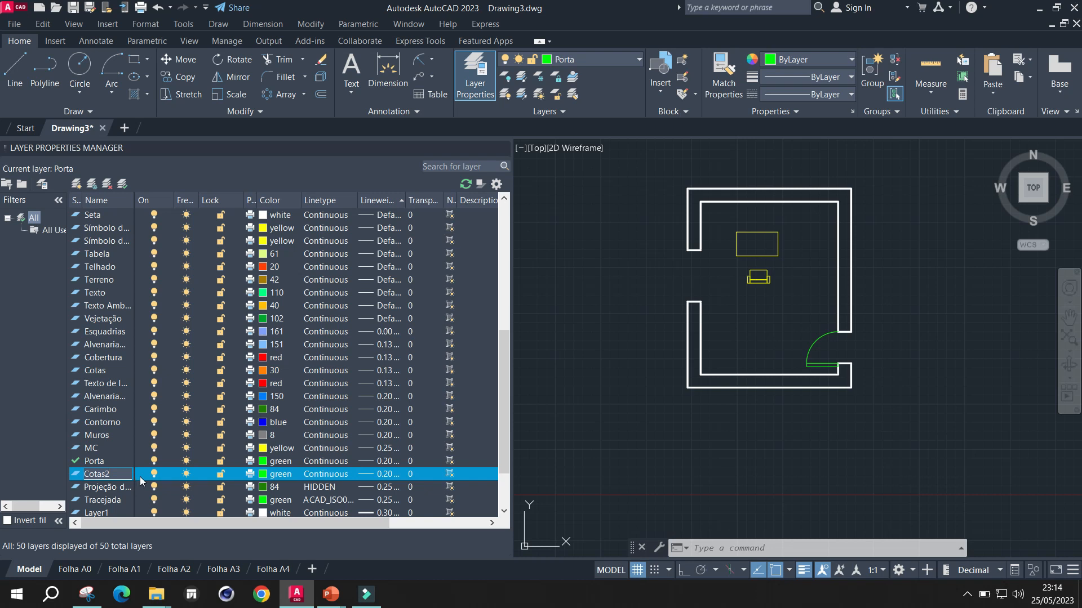
pyautogui.press('Return')
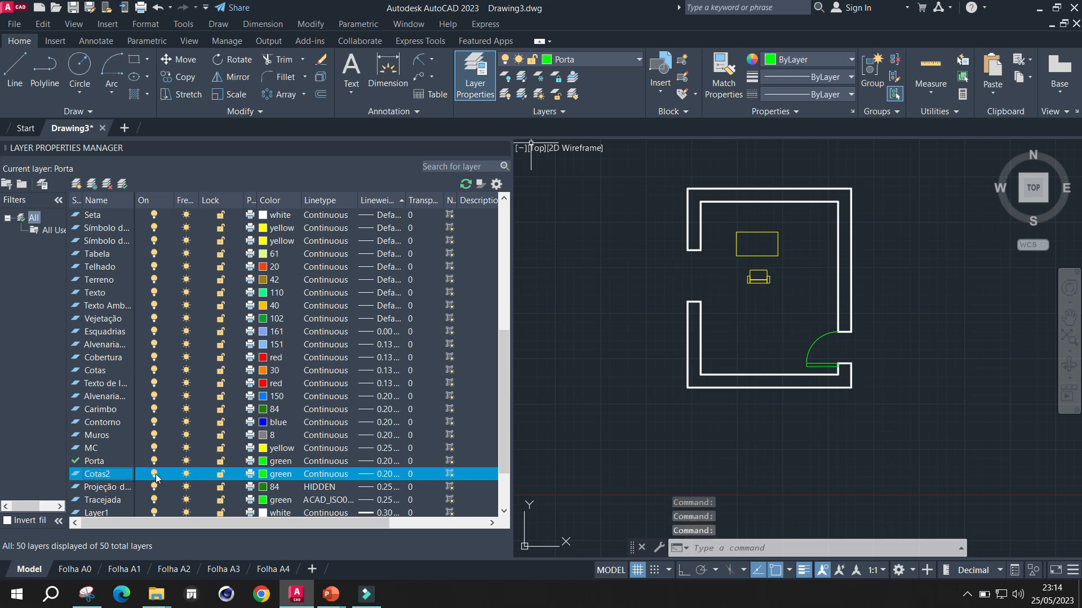
# Set the Cotas2 layer's color to orange, index color 30
pyautogui.click(264, 474)
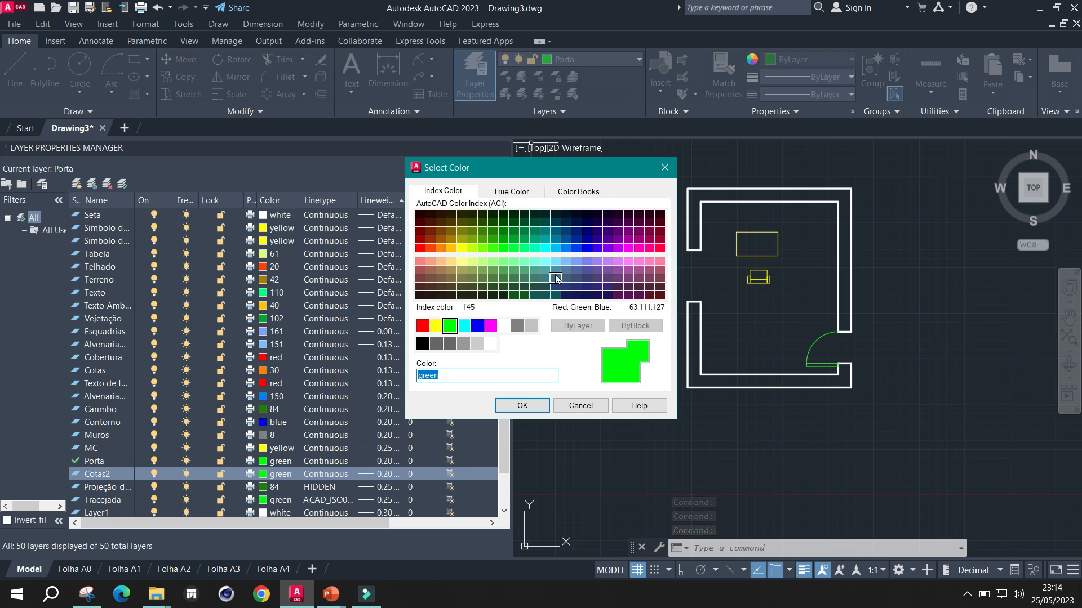
pyautogui.click(439, 249)
pyautogui.click(535, 408)
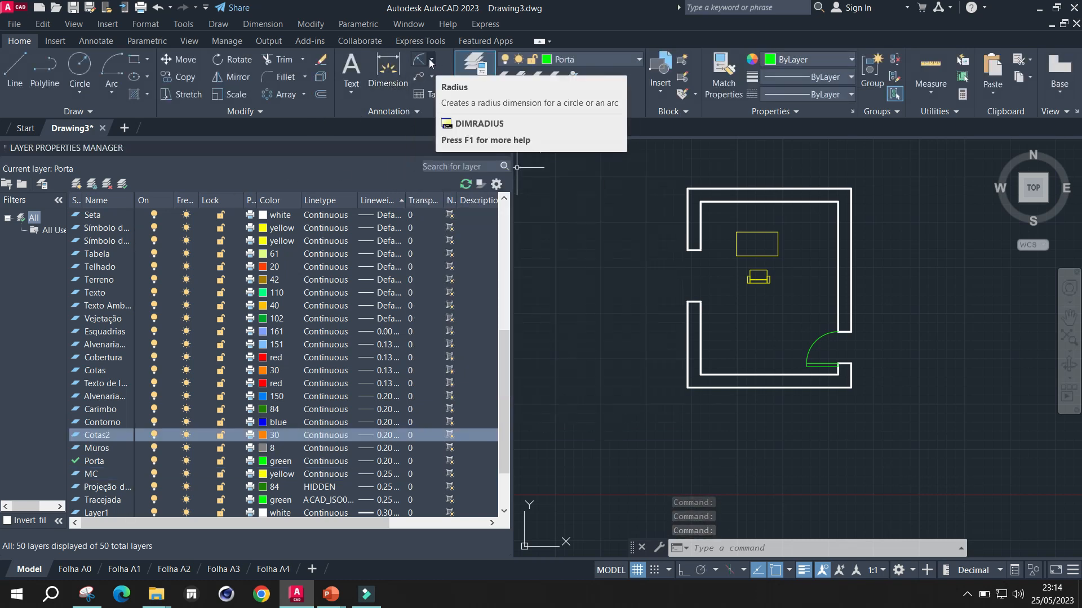
# Dimension the outer face of the room's right wall from its upper corner down to the door opening
pyautogui.click(387, 70)
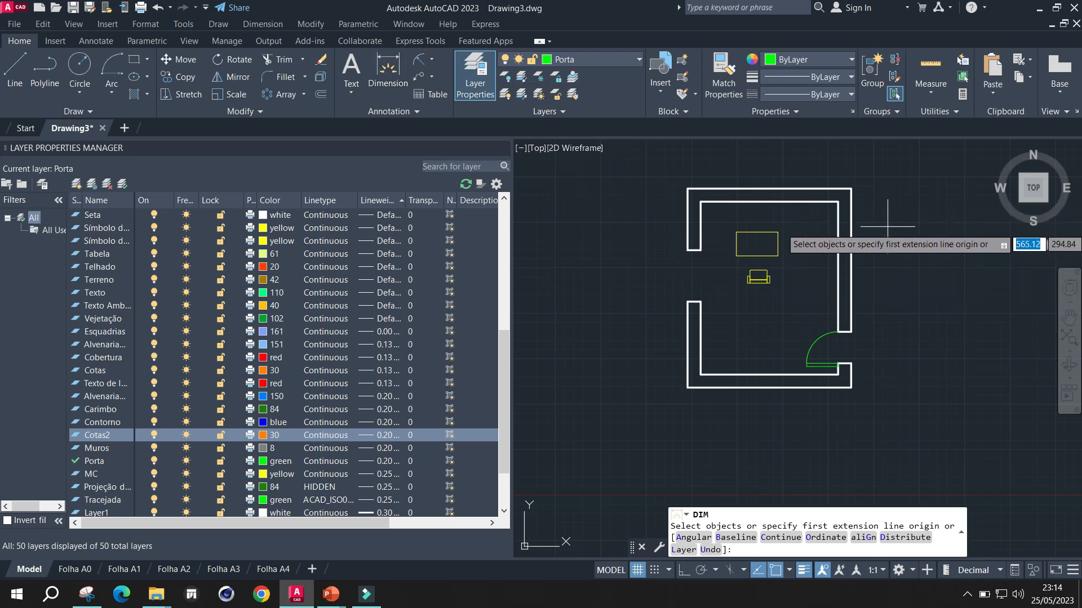
pyautogui.click(850, 188)
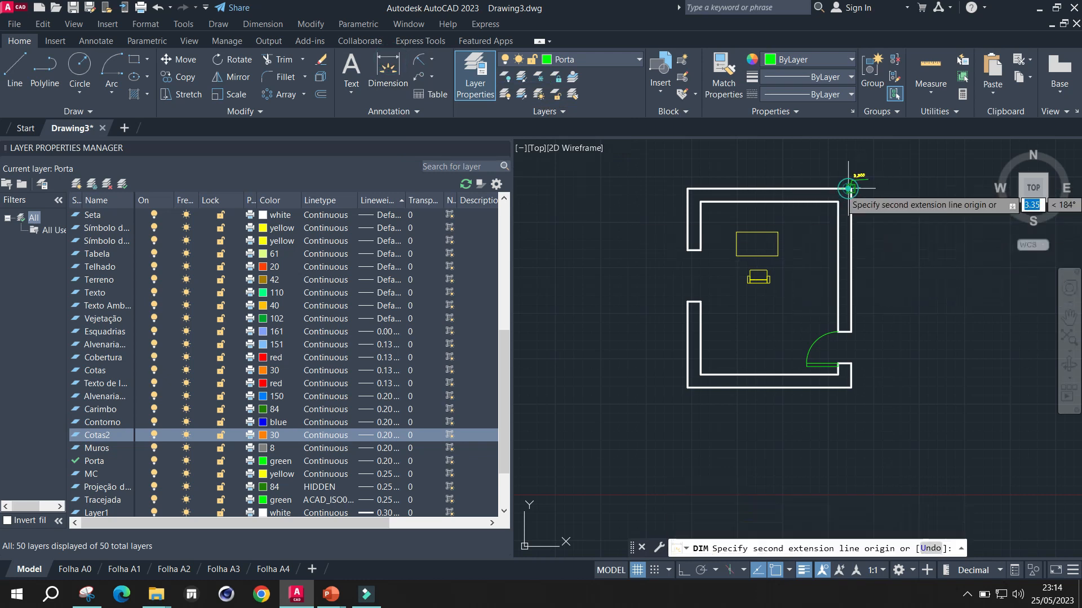
pyautogui.click(850, 332)
pyautogui.scroll(-4, 871, 243)
pyautogui.scroll(6, 870, 244)
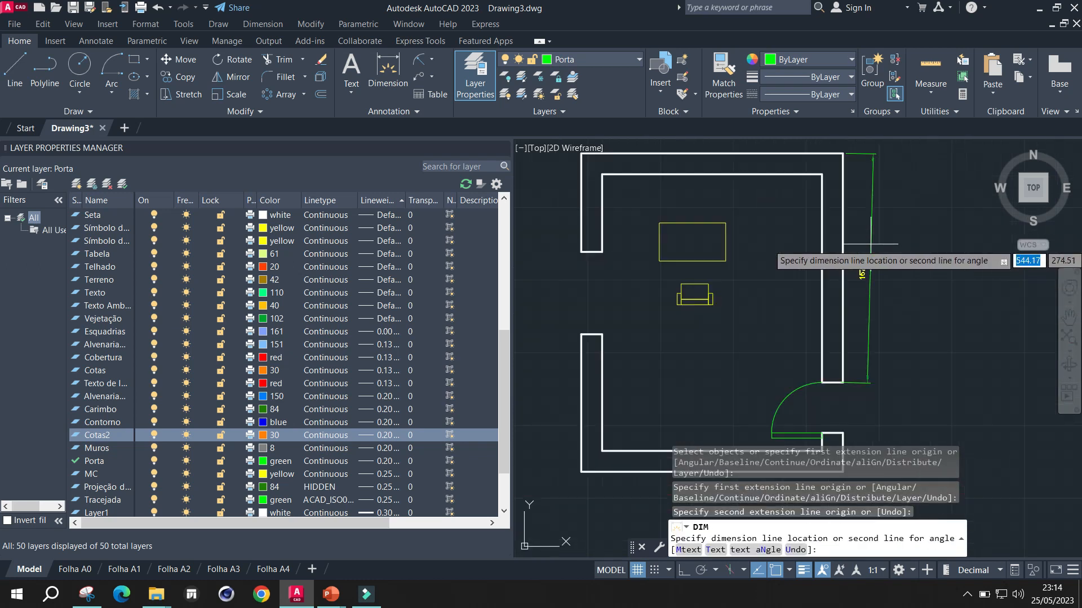
pyautogui.click(873, 272)
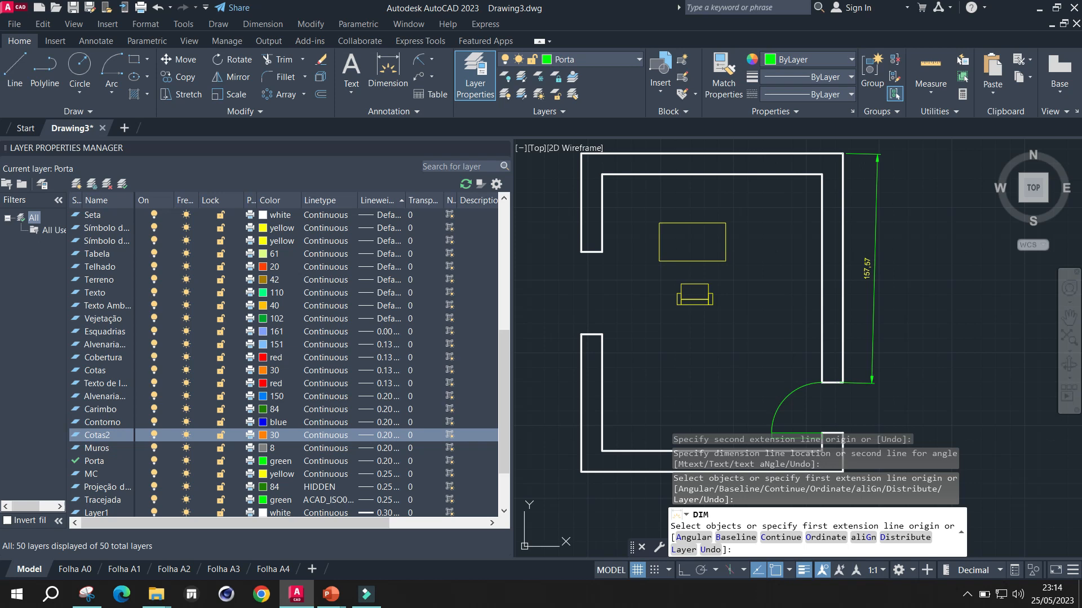
pyautogui.press('Return')
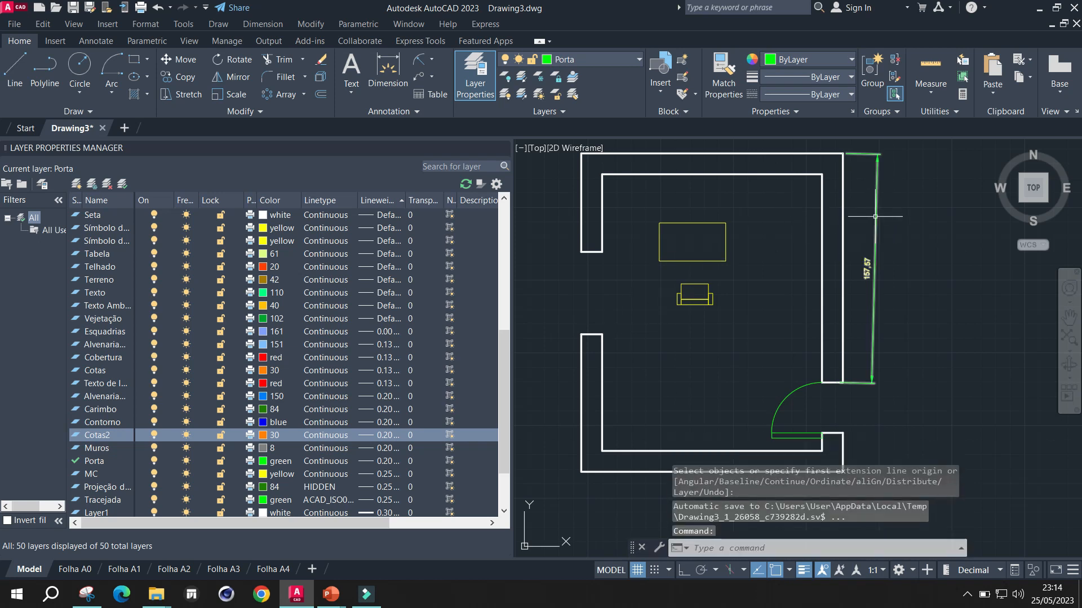
# Assign the wall dimension to the Cotas2 layer
pyautogui.click(875, 216)
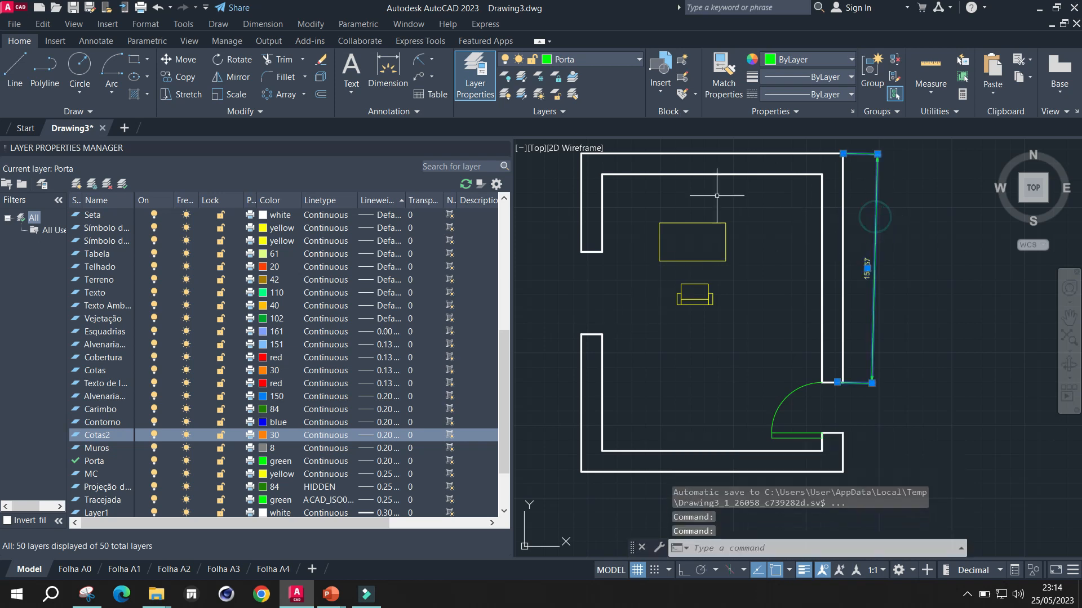
pyautogui.click(638, 60)
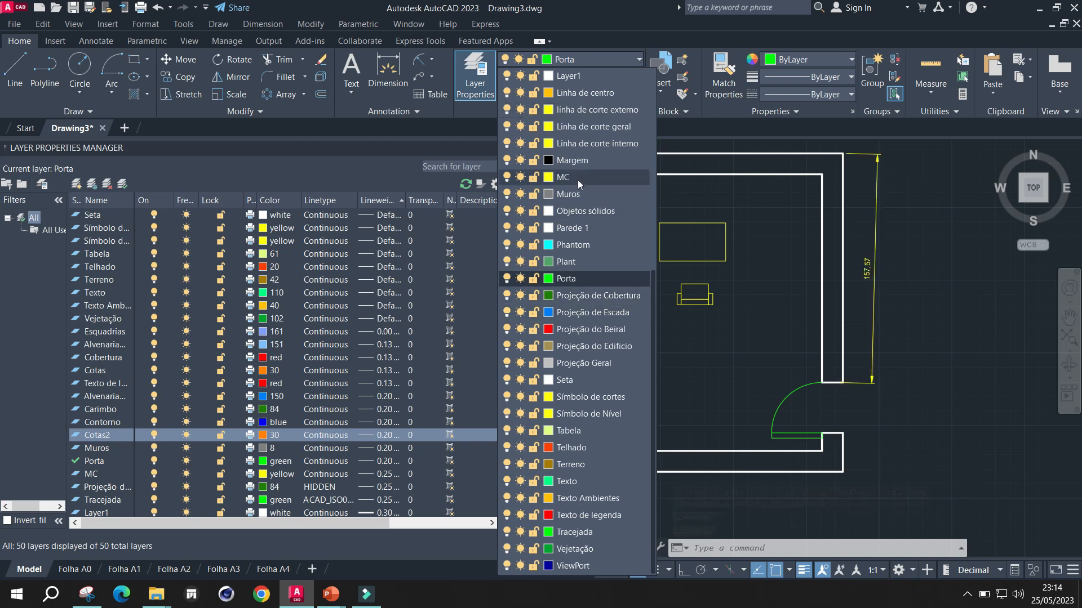
pyautogui.scroll(6, 578, 179)
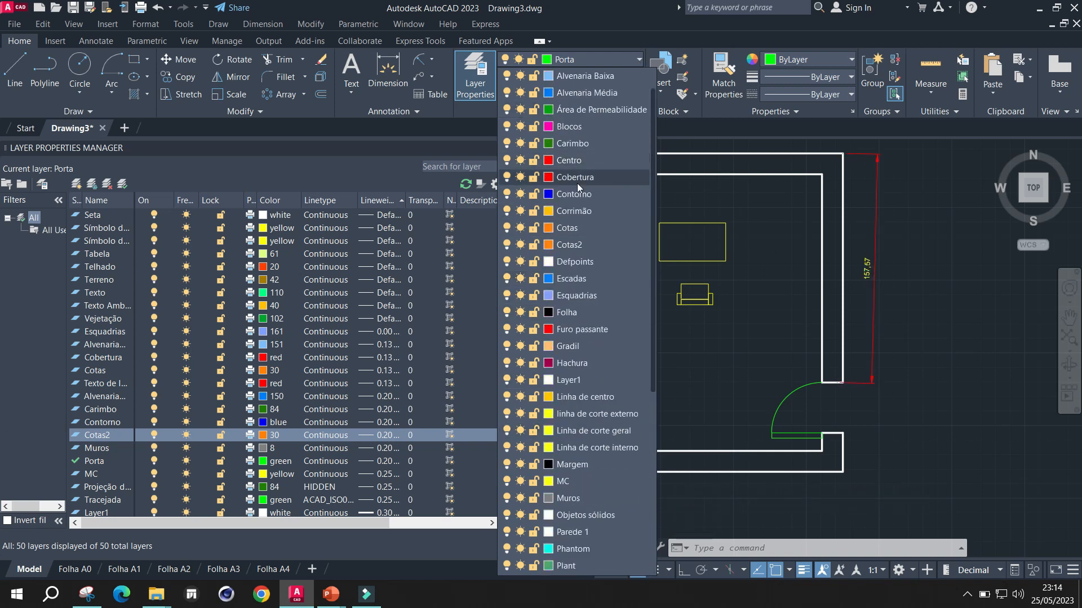
pyautogui.click(573, 247)
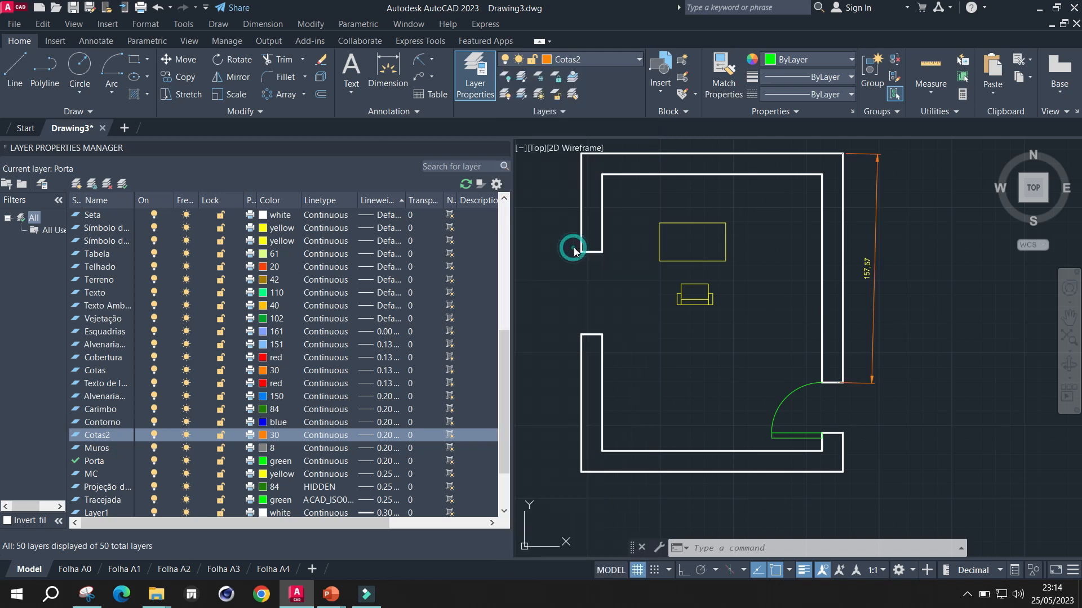
pyautogui.press('Escape')
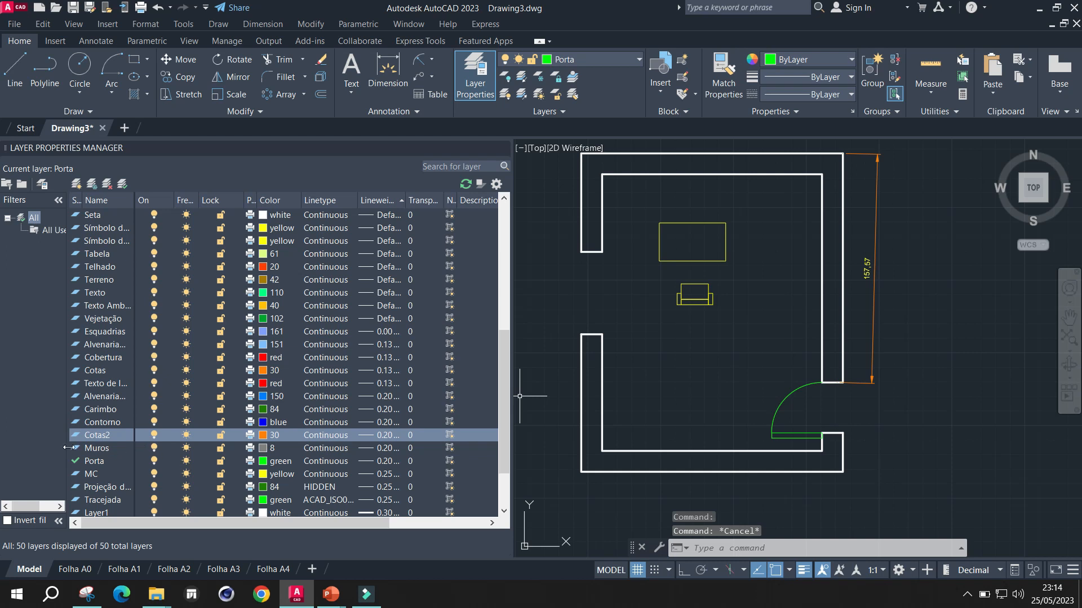
# Make Cotas2 the current layer, turn it off to hide the dimension, and turn it back on
pyautogui.doubleClick(93, 437)
pyautogui.click(153, 439)
pyautogui.click(490, 273)
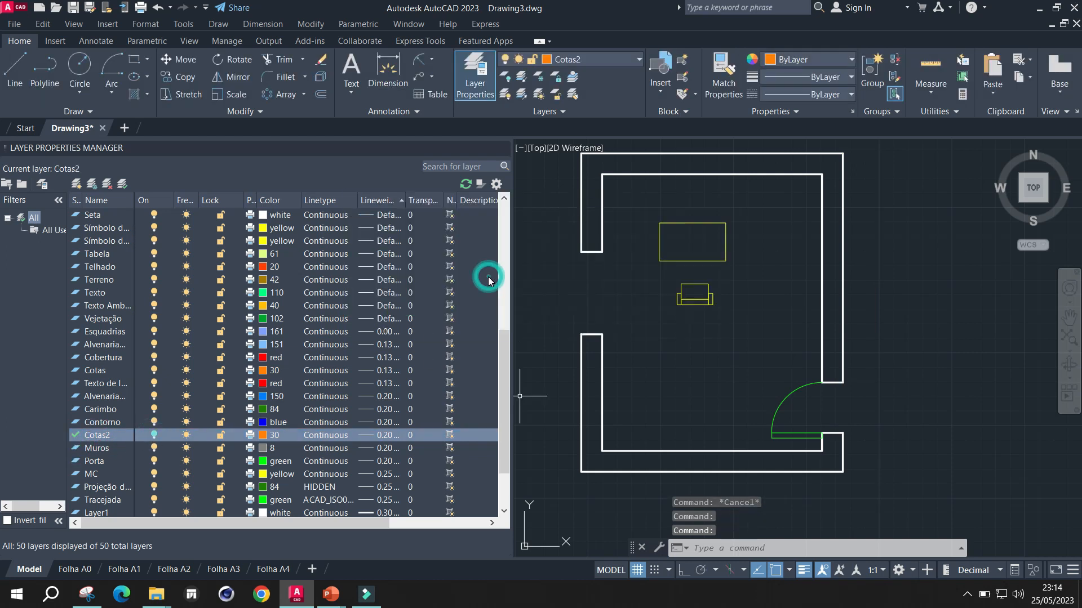
pyautogui.click(154, 435)
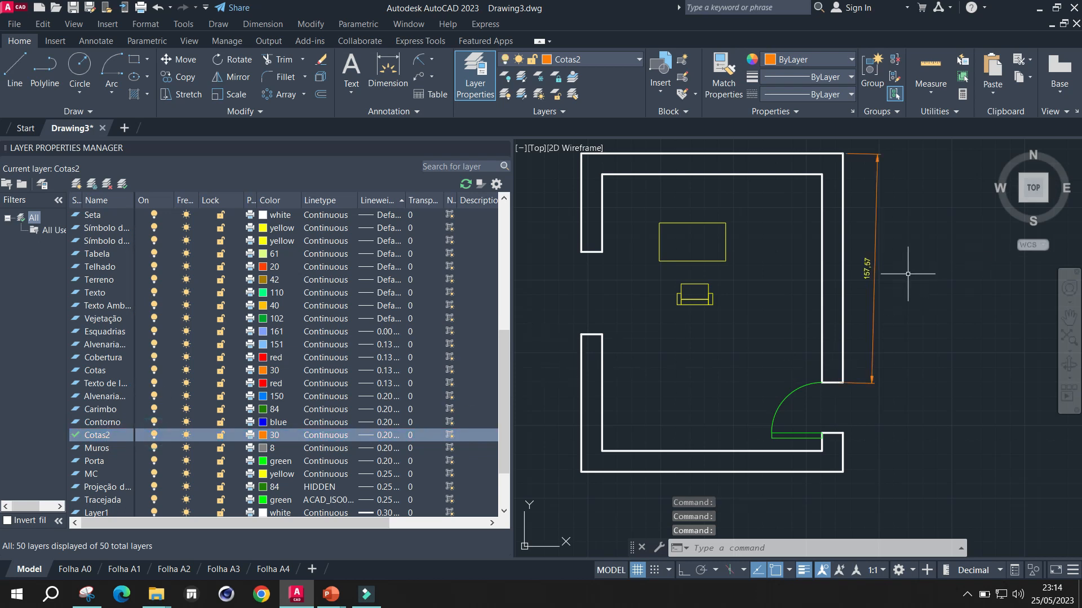
pyautogui.scroll(-2, 845, 338)
pyautogui.scroll(2, 778, 307)
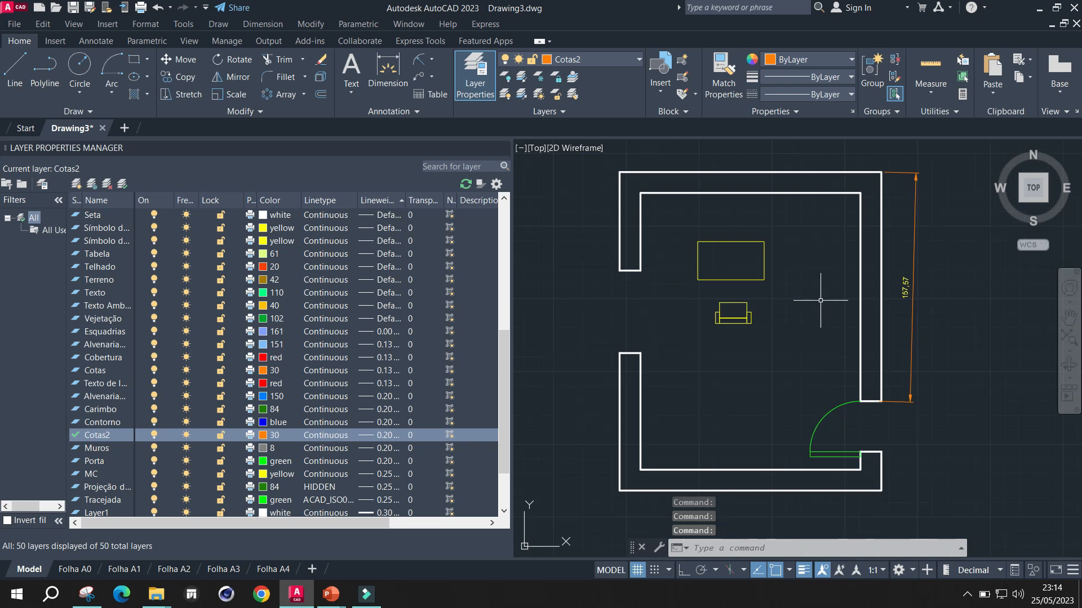